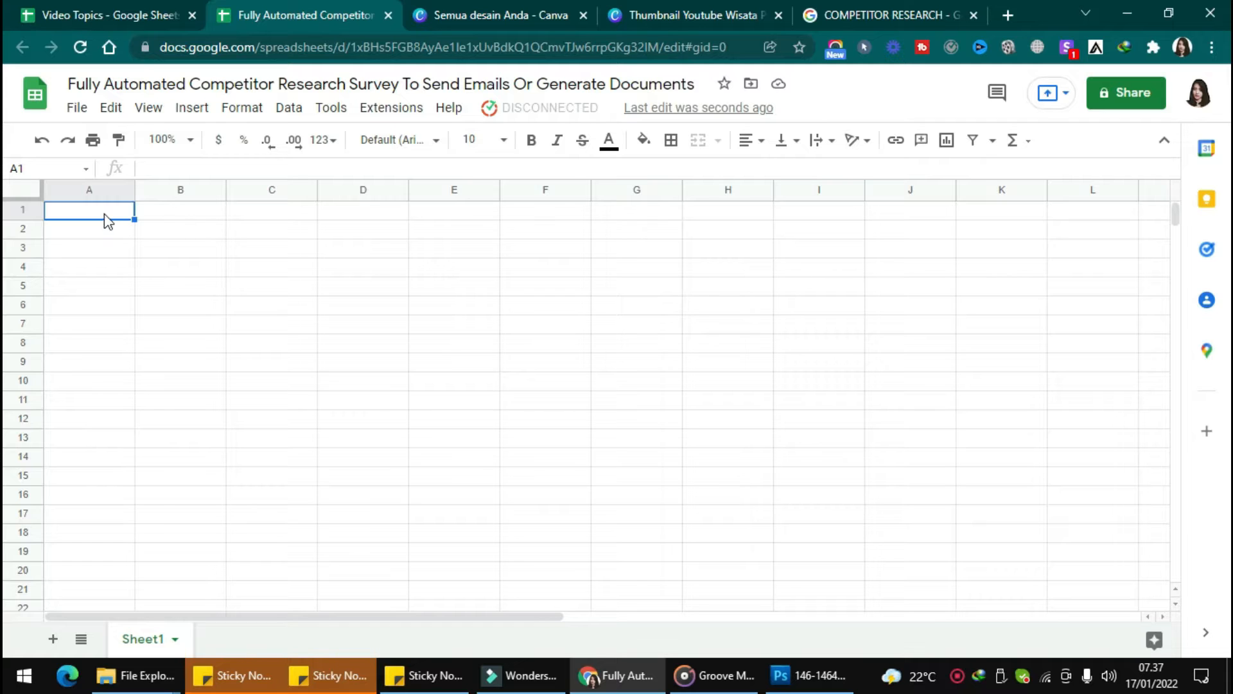
# Step: Load the Competitor Research Survey template from the Kulfi Forms add-on's template library into the blank spreadsheet
pyautogui.click(404, 110)
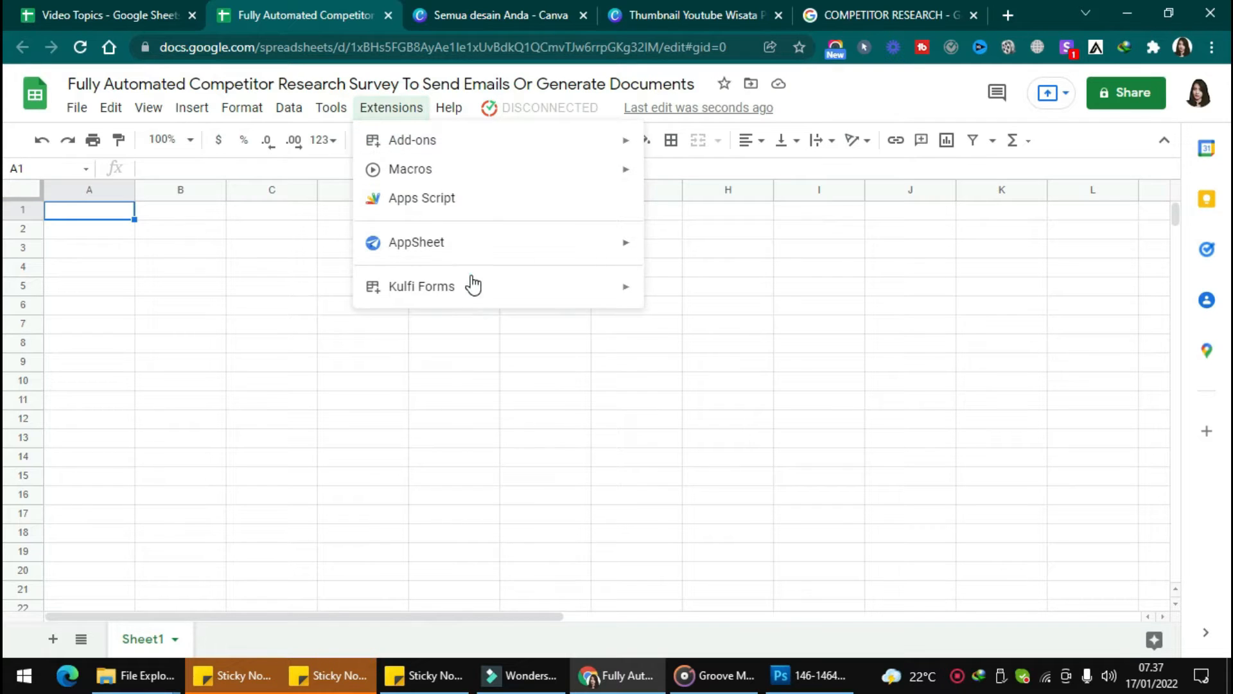
pyautogui.moveTo(473, 279)
pyautogui.click(726, 294)
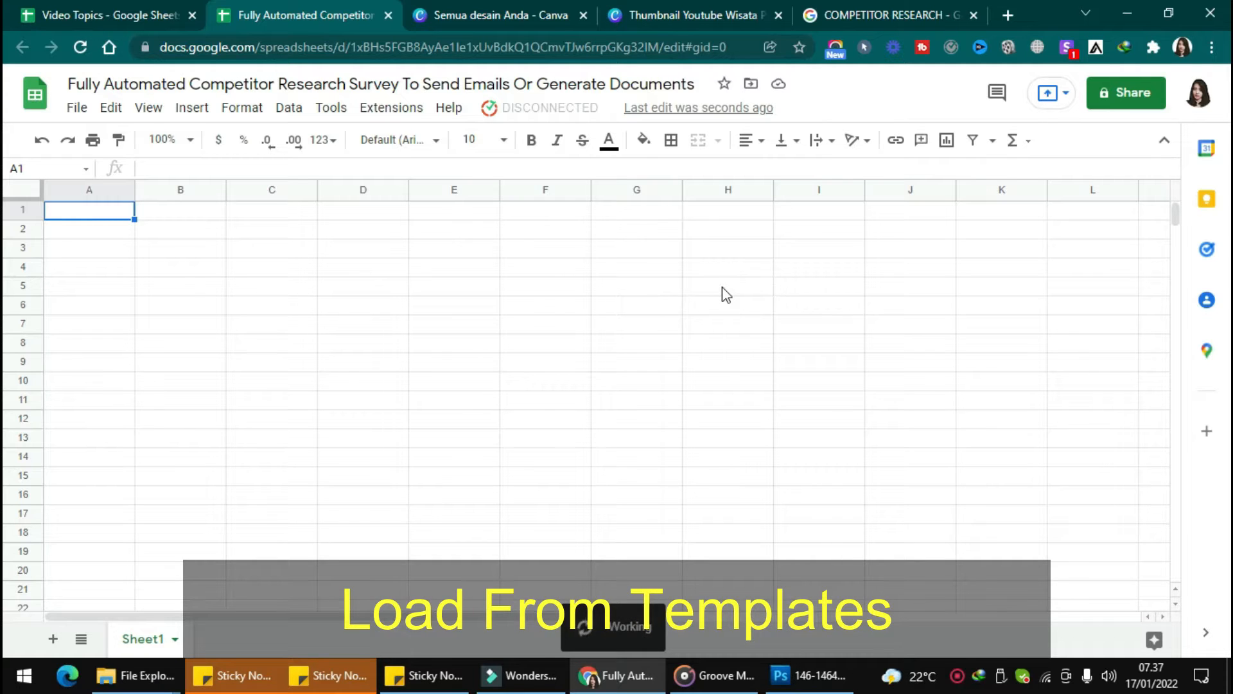
pyautogui.click(465, 197)
pyautogui.write('c')
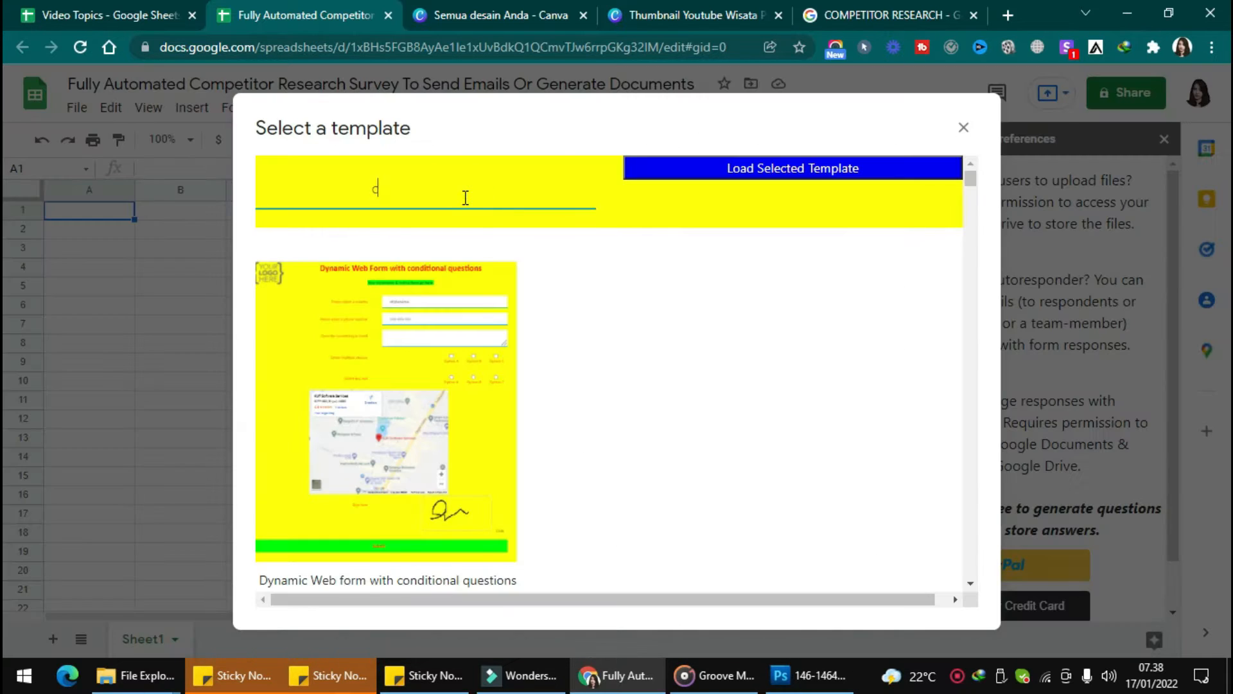
pyautogui.write('ompeti')
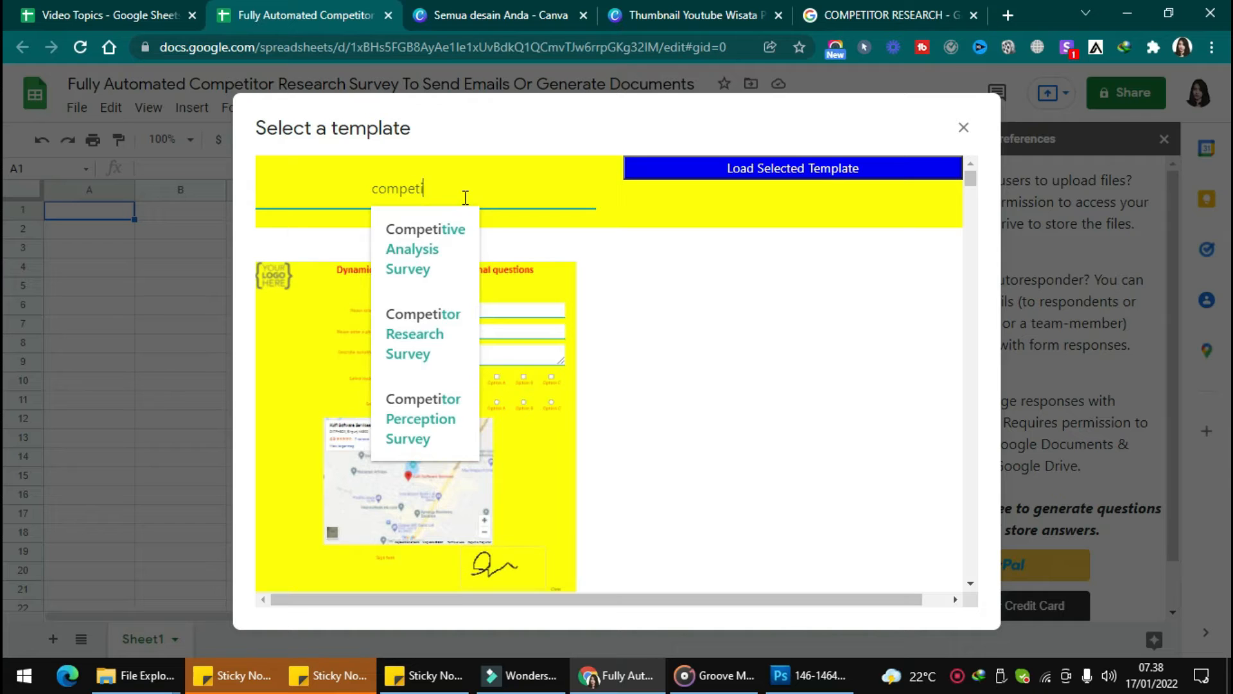
pyautogui.click(411, 335)
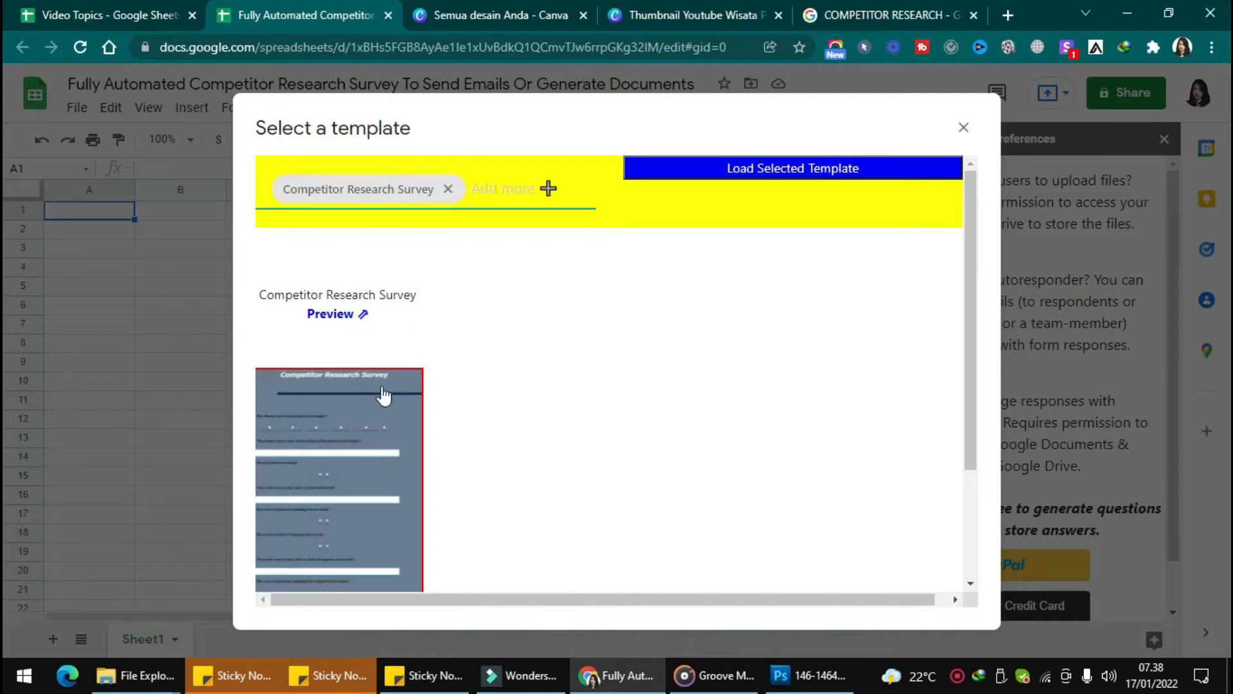
pyautogui.click(737, 169)
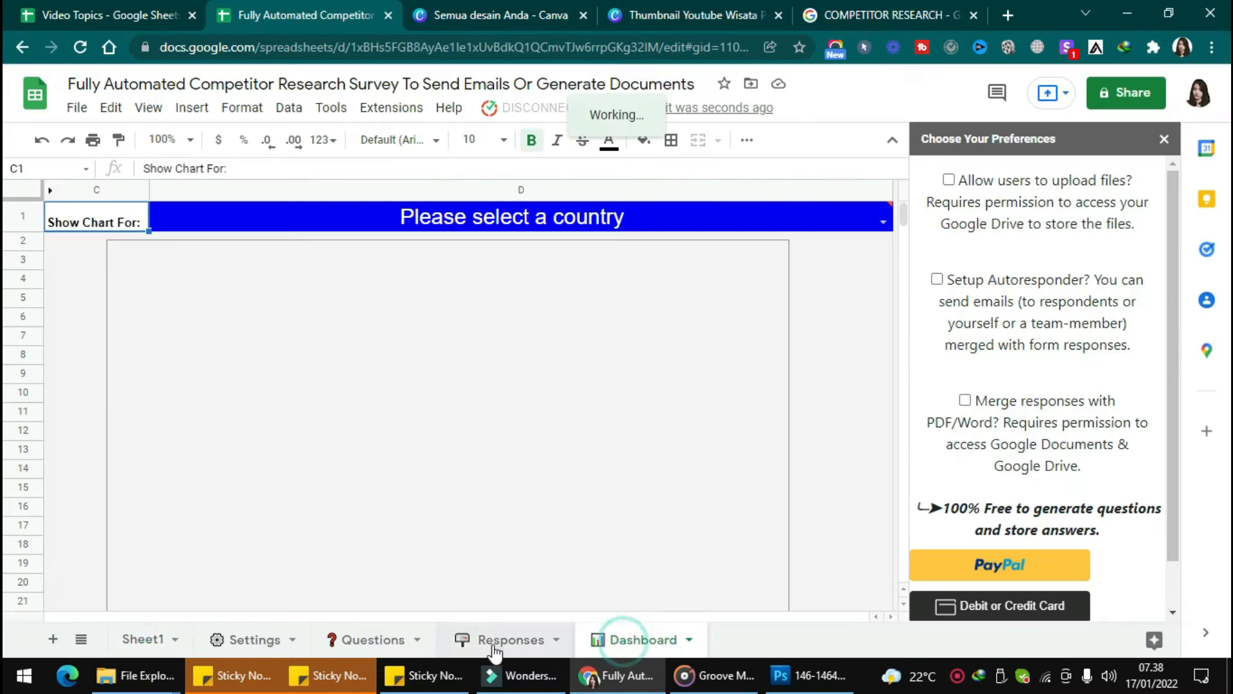
# Step: Look through the template's Responses, Questions and Settings sheets
pyautogui.click(494, 640)
pyautogui.click(353, 639)
pyautogui.click(226, 641)
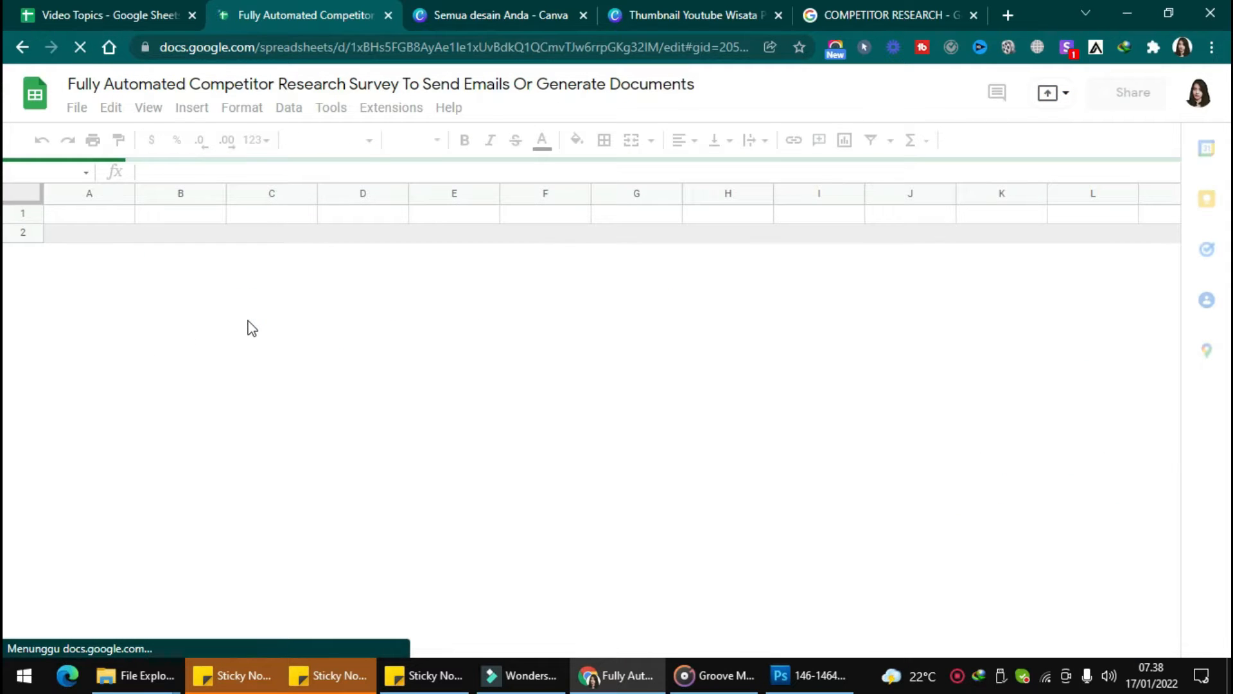
# Step: Request the Kulfi Forms web form link and authorize Kulfi_Forms_ClientScript with the existing Google account
pyautogui.click(508, 109)
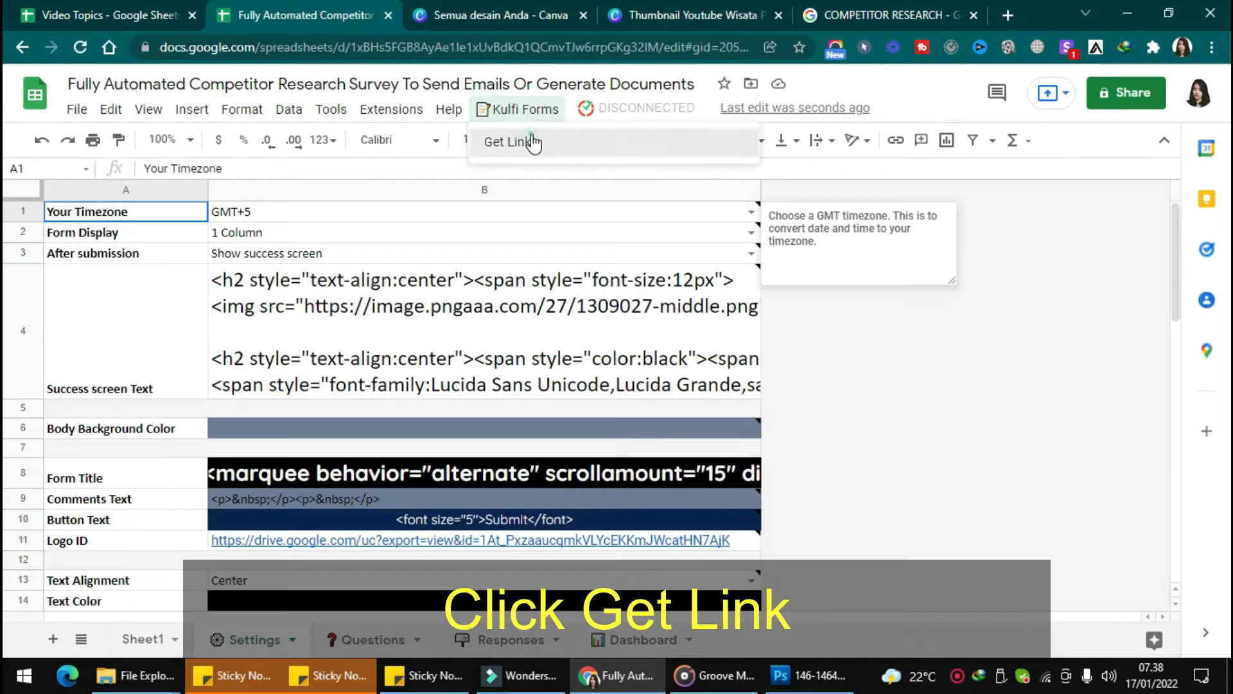
pyautogui.click(533, 142)
pyautogui.click(637, 398)
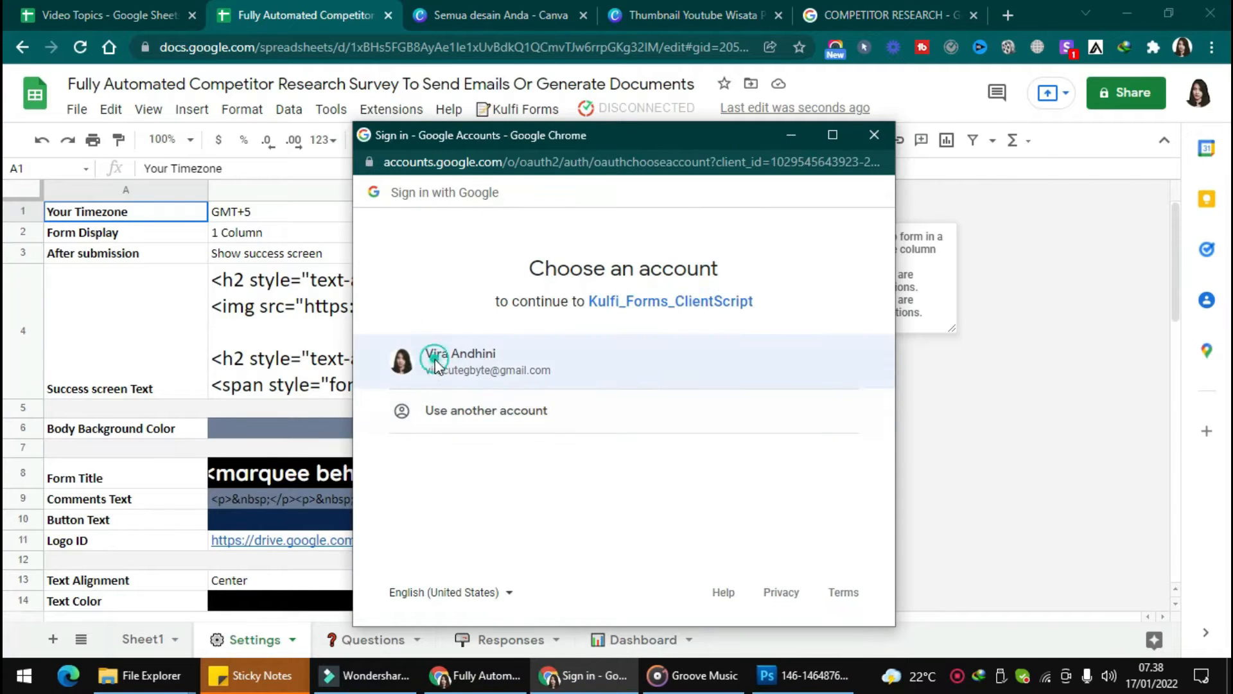
pyautogui.click(435, 360)
pyautogui.scroll(-1, 477, 472)
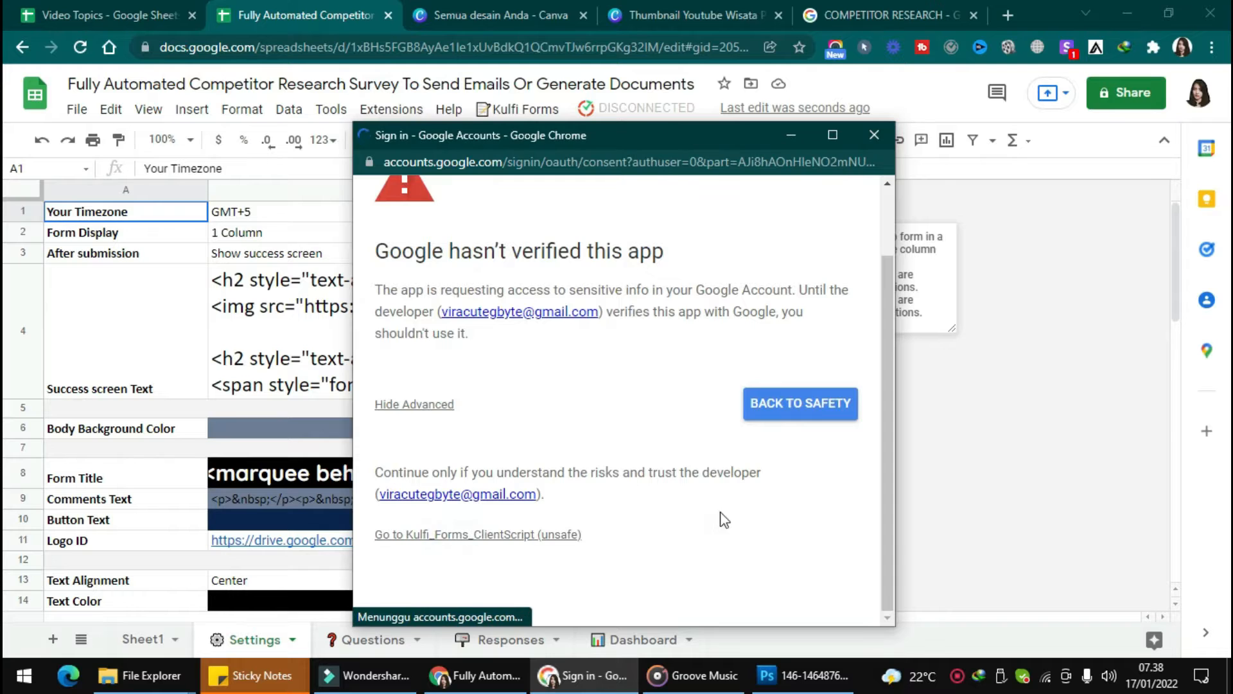
pyautogui.scroll(-5, 758, 517)
pyautogui.click(757, 515)
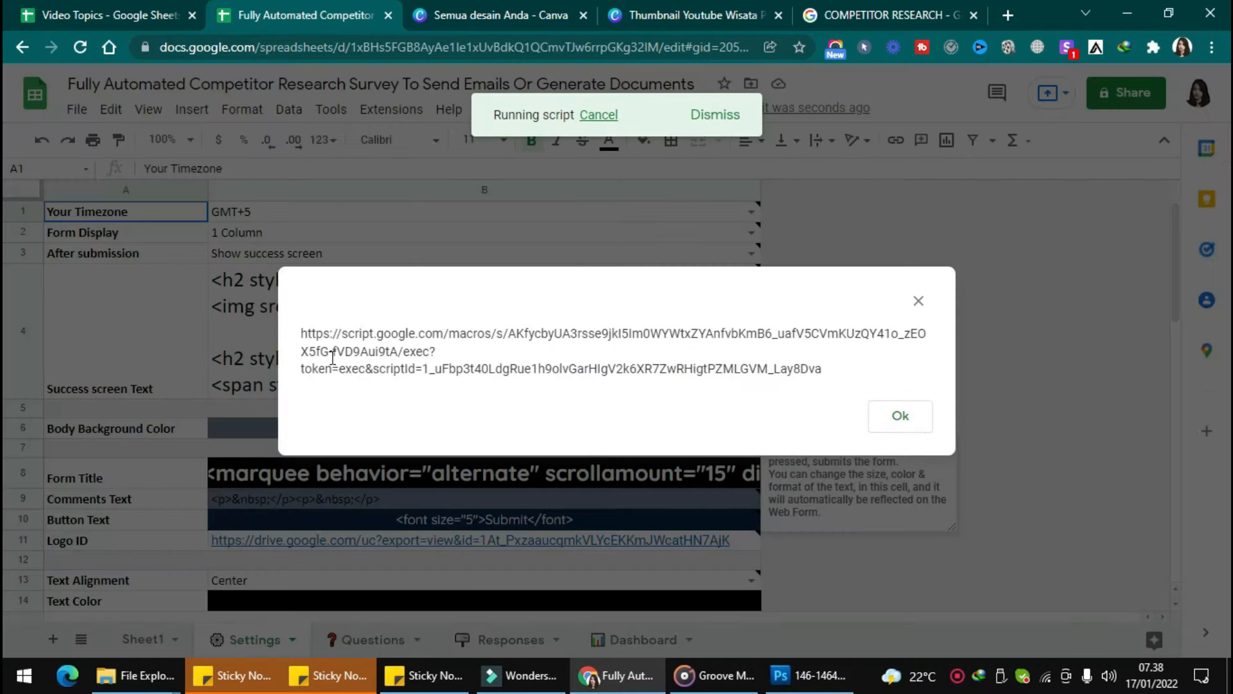
# Step: Copy the generated web form link and open it in a new browser tab
pyautogui.moveTo(298, 331); pyautogui.dragTo(883, 386)
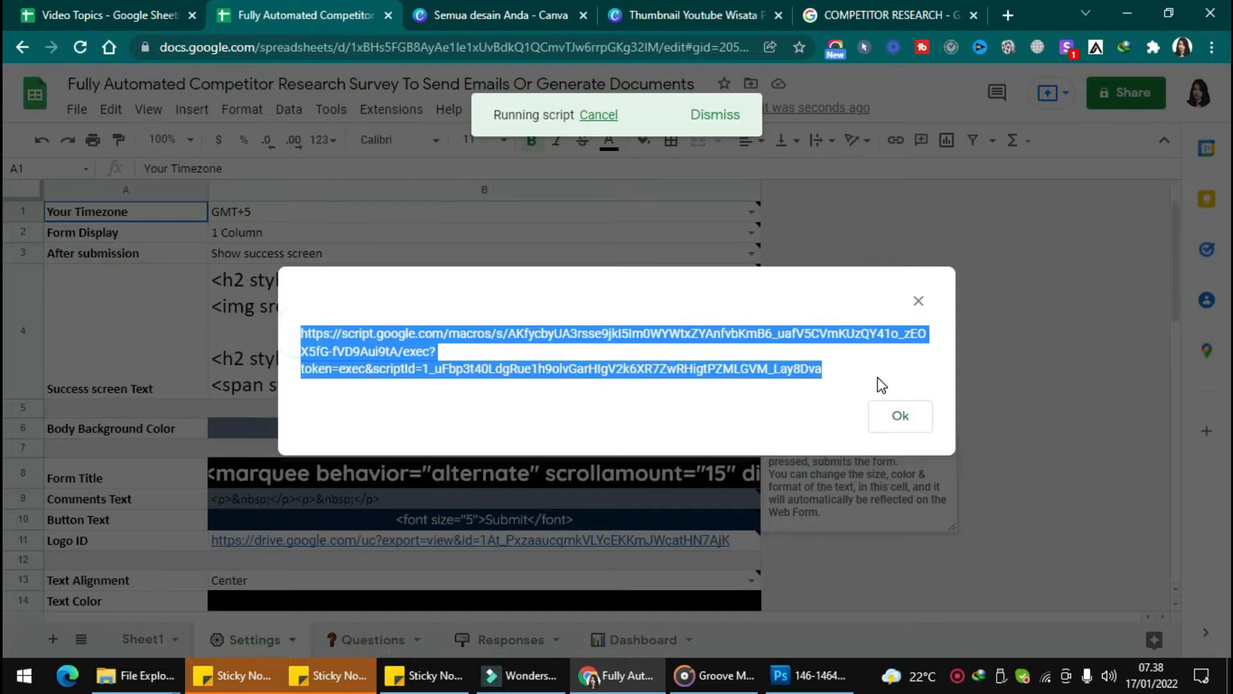
pyautogui.hotkey('ctrl', 'c')
pyautogui.hotkey('ctrl', 't')
pyautogui.hotkey('ctrl', 'v')
pyautogui.press('Return')
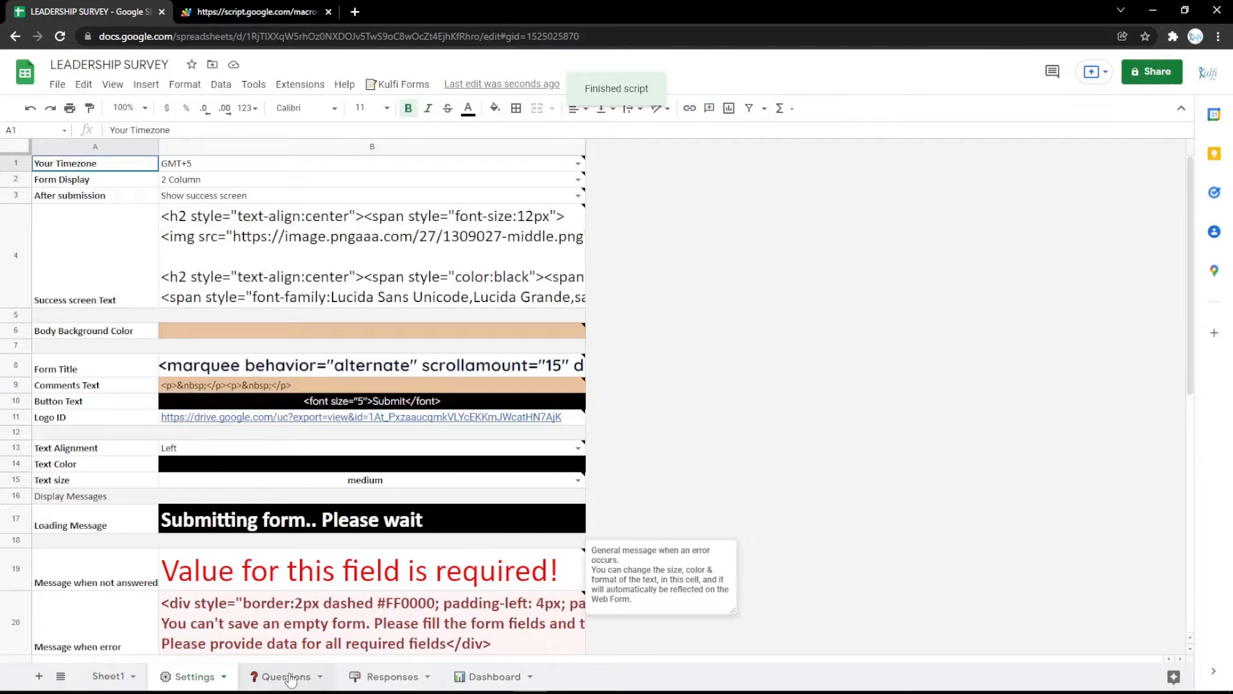
# Step: Insert a row above the Department question in the Questions sheet and set its question type to Text
pyautogui.click(291, 676)
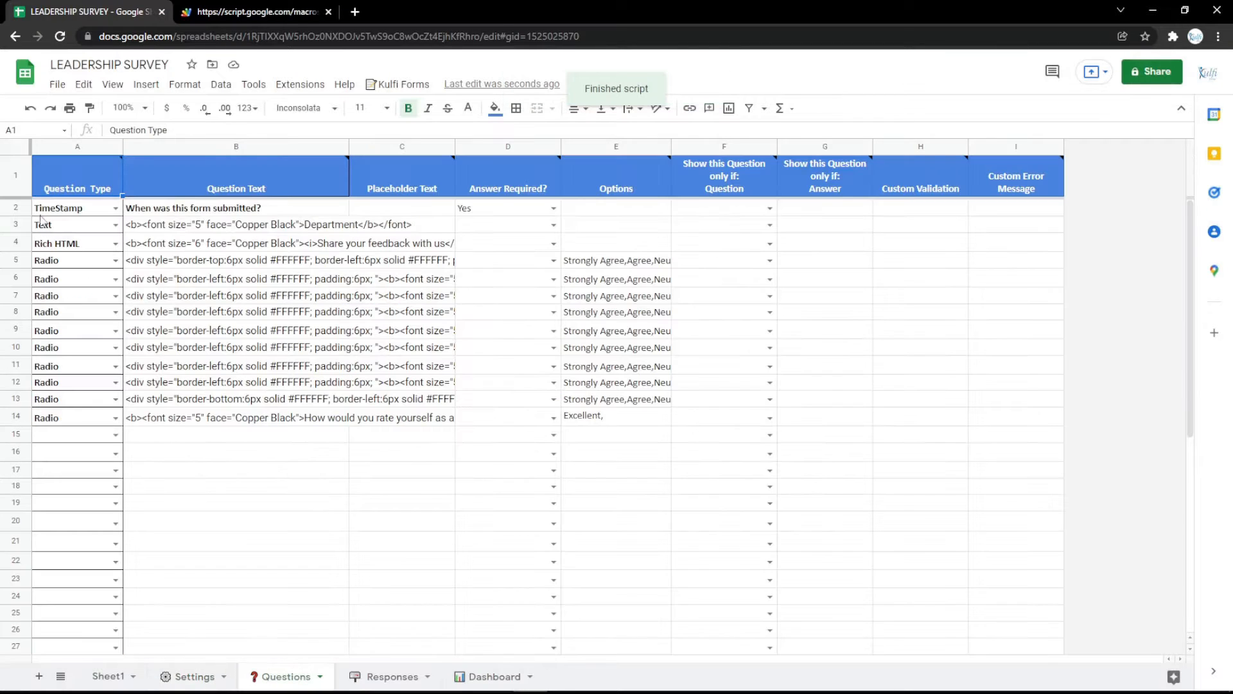
pyautogui.click(16, 224)
pyautogui.rightClick(18, 226)
pyautogui.click(98, 340)
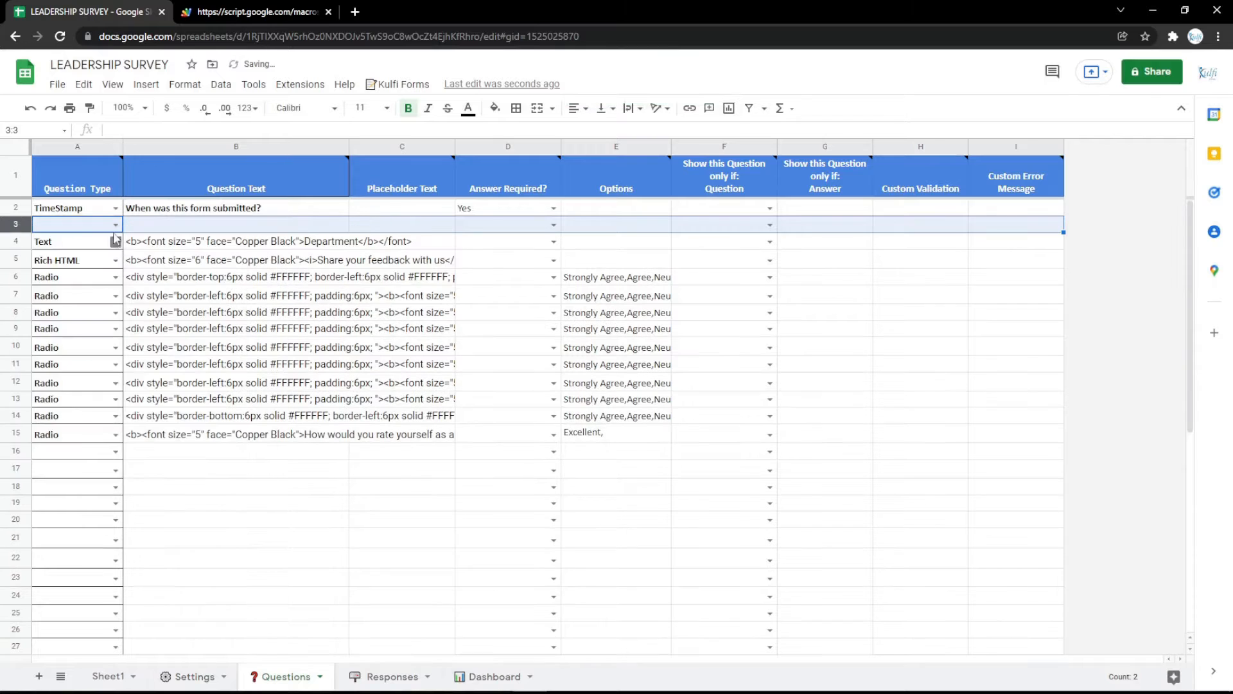
pyautogui.click(116, 224)
pyautogui.click(78, 285)
# Step: Reuse the Department question's formatted text in the new row with the label Name, and reload the web form to check it
pyautogui.click(209, 244)
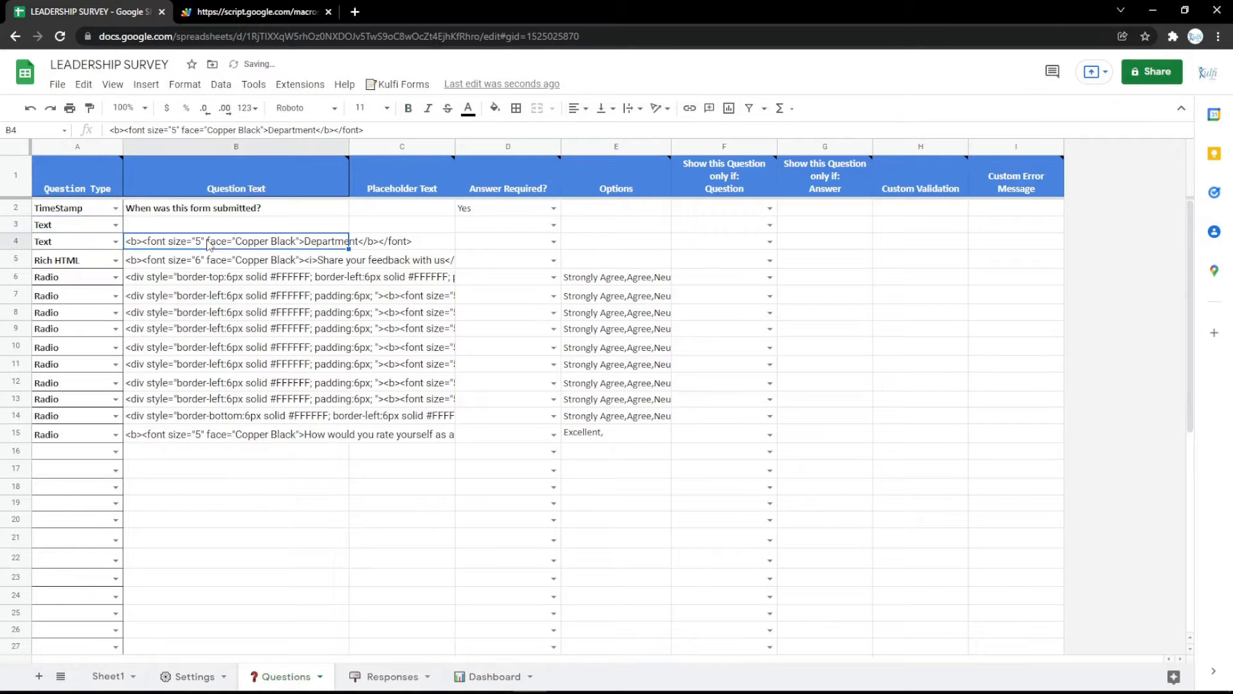
pyautogui.doubleClick(315, 224)
pyautogui.hotkey('ctrl', 'v')
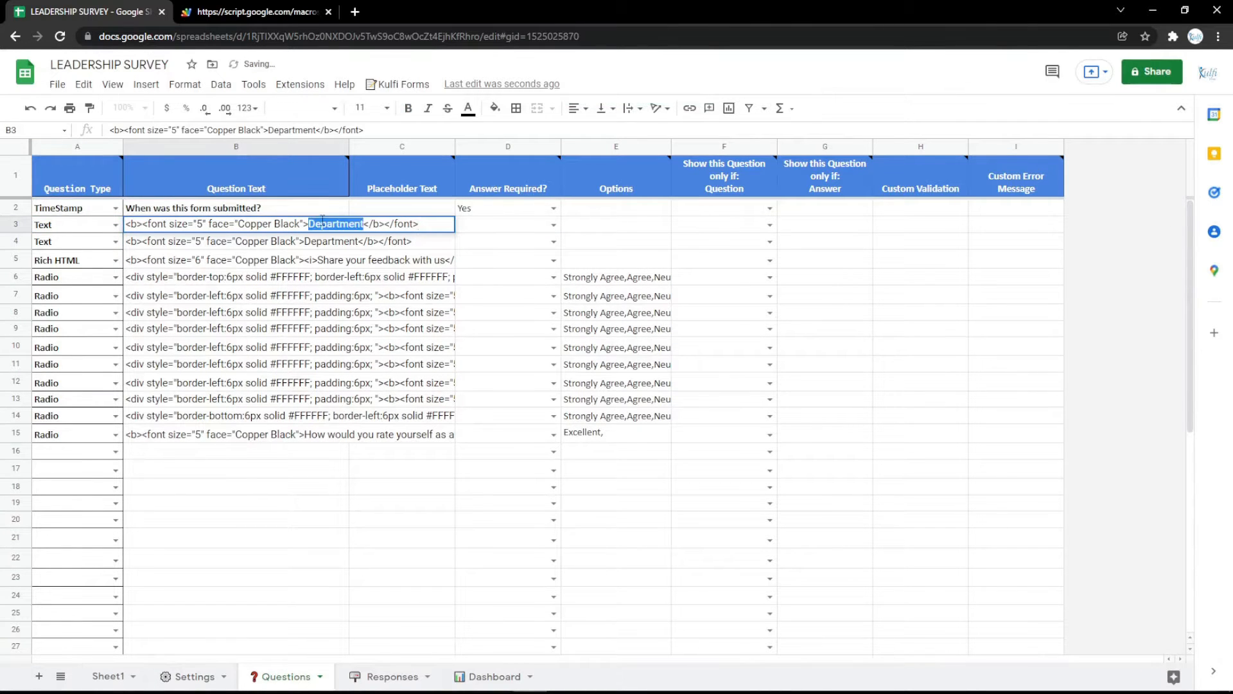
pyautogui.write('Name')
pyautogui.press('Return')
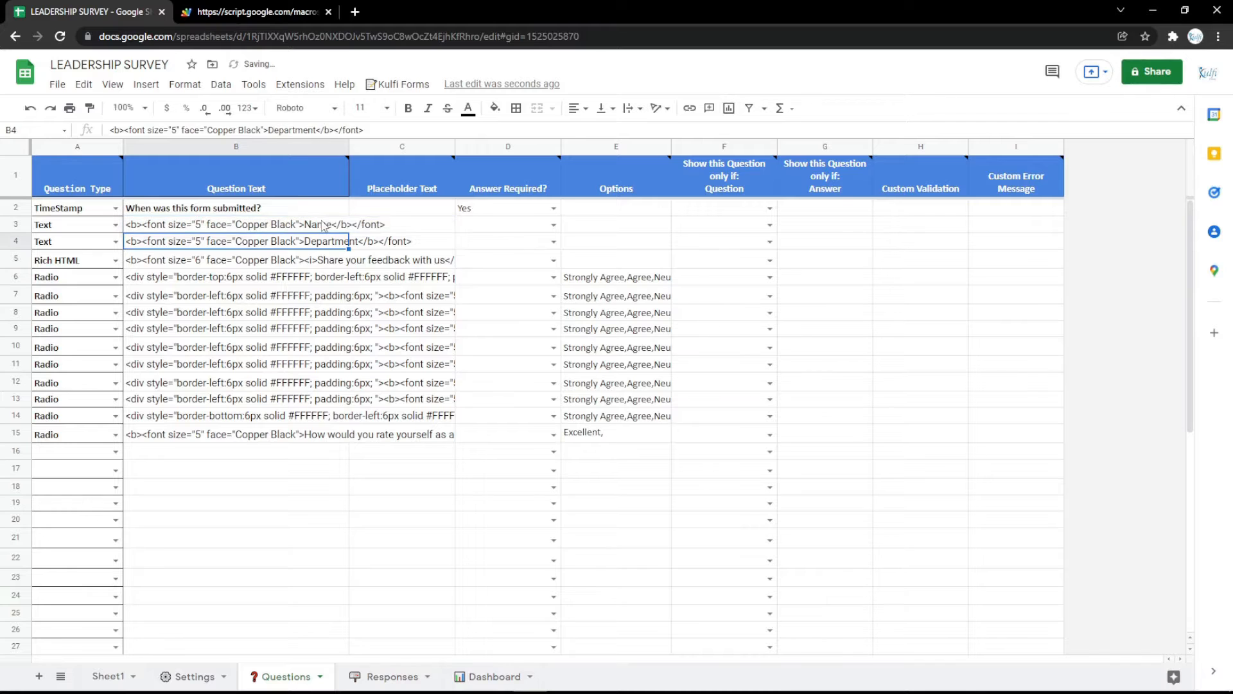
pyautogui.click(256, 7)
pyautogui.press('F5')
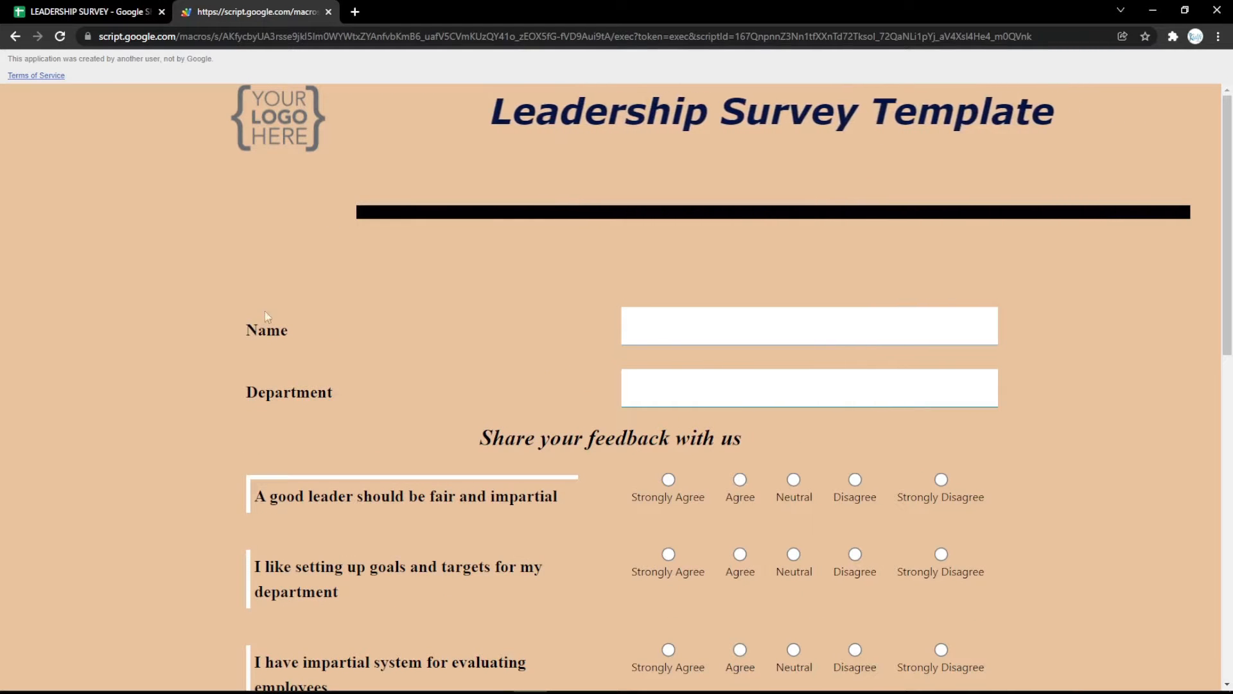
# Step: Change the row 3 question's type and label to Email, and reload the web form to check it
pyautogui.click(103, 8)
pyautogui.click(115, 224)
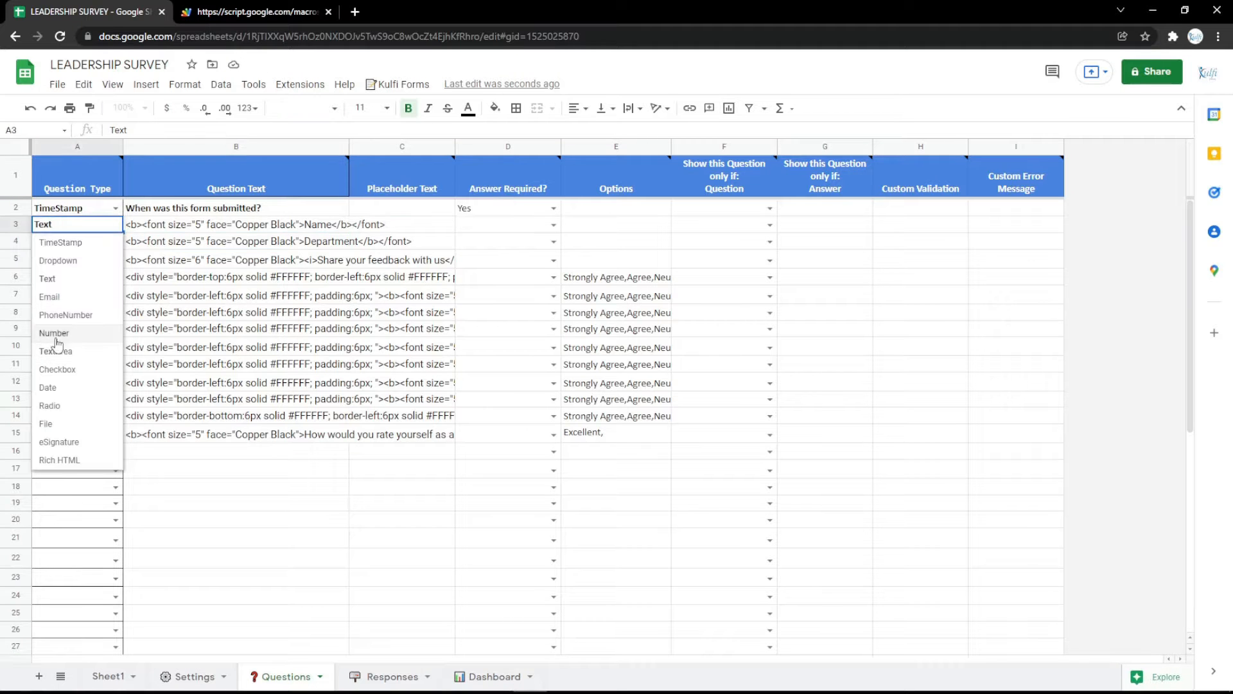
pyautogui.click(62, 305)
pyautogui.doubleClick(243, 226)
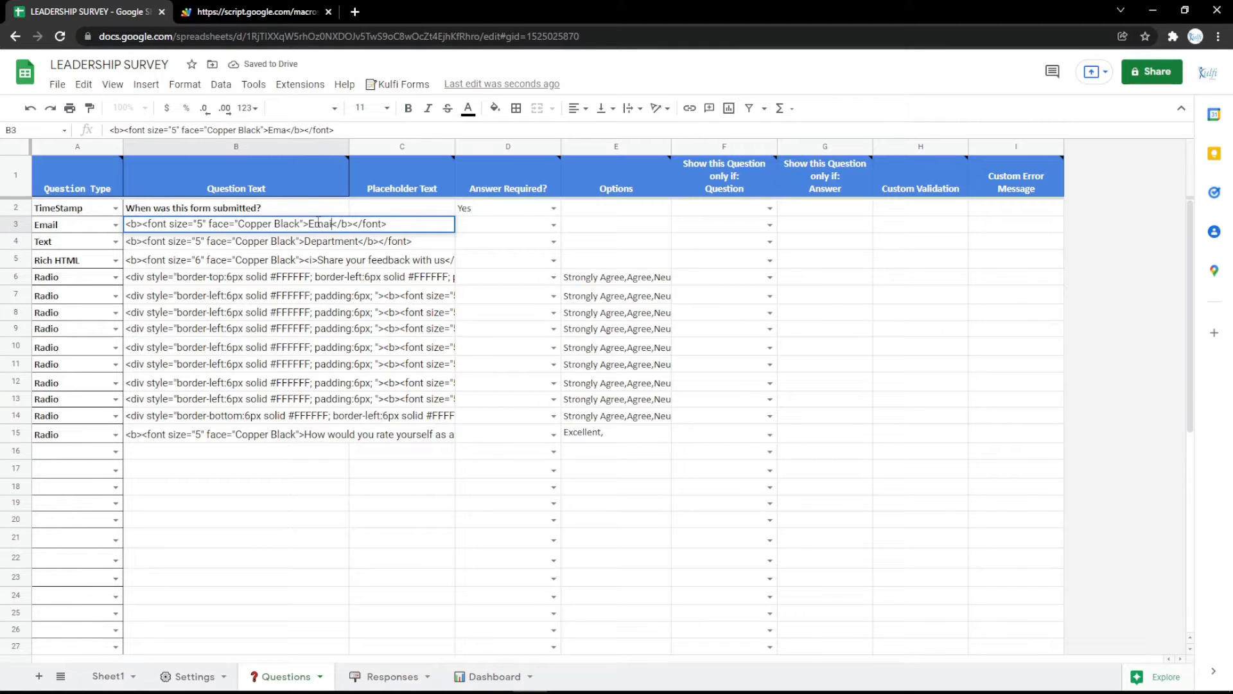
pyautogui.write('l')
pyautogui.press('Return')
pyautogui.click(283, 12)
pyautogui.press('F5')
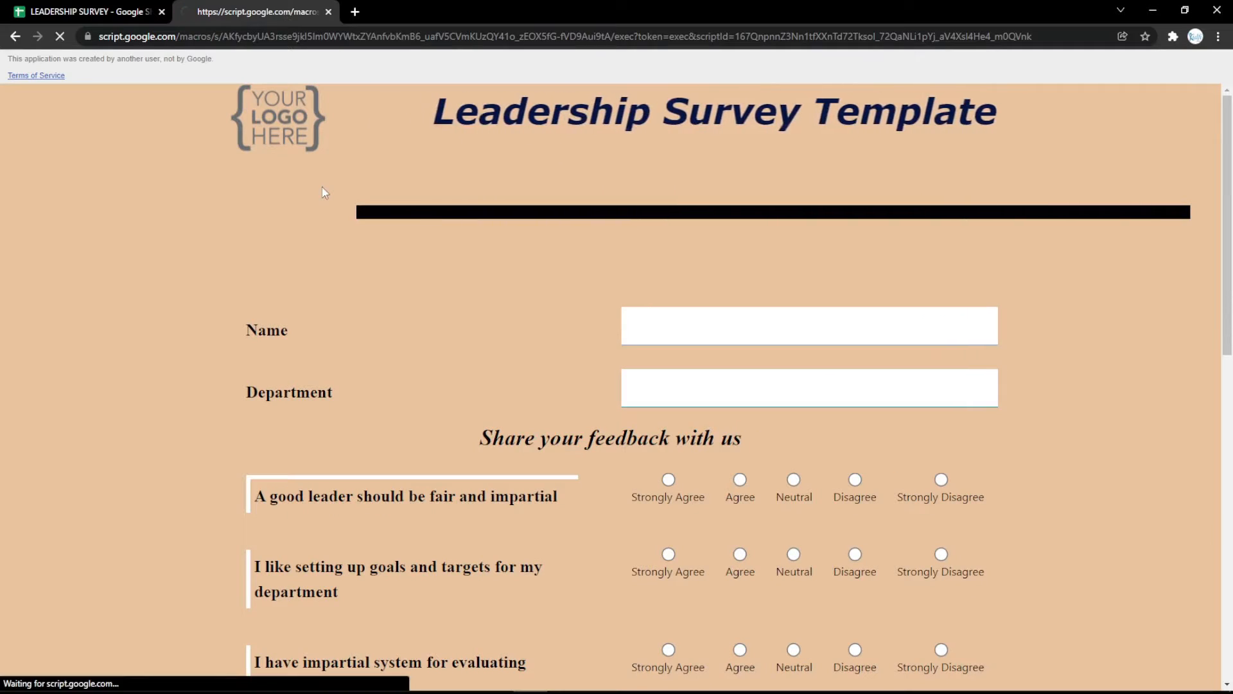
# Step: Change the row 3 question's type to PhoneNumber and its label to Phone Number, and reload the web form
pyautogui.click(83, 12)
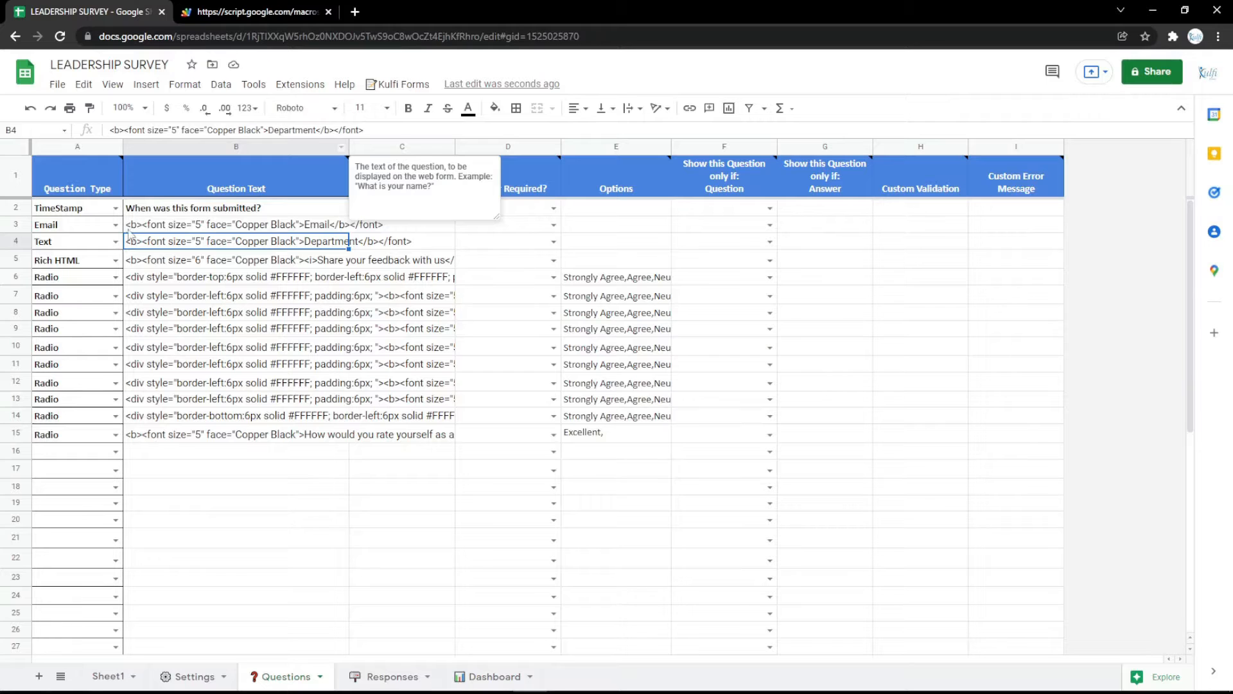
pyautogui.click(115, 224)
pyautogui.click(64, 314)
pyautogui.doubleClick(328, 224)
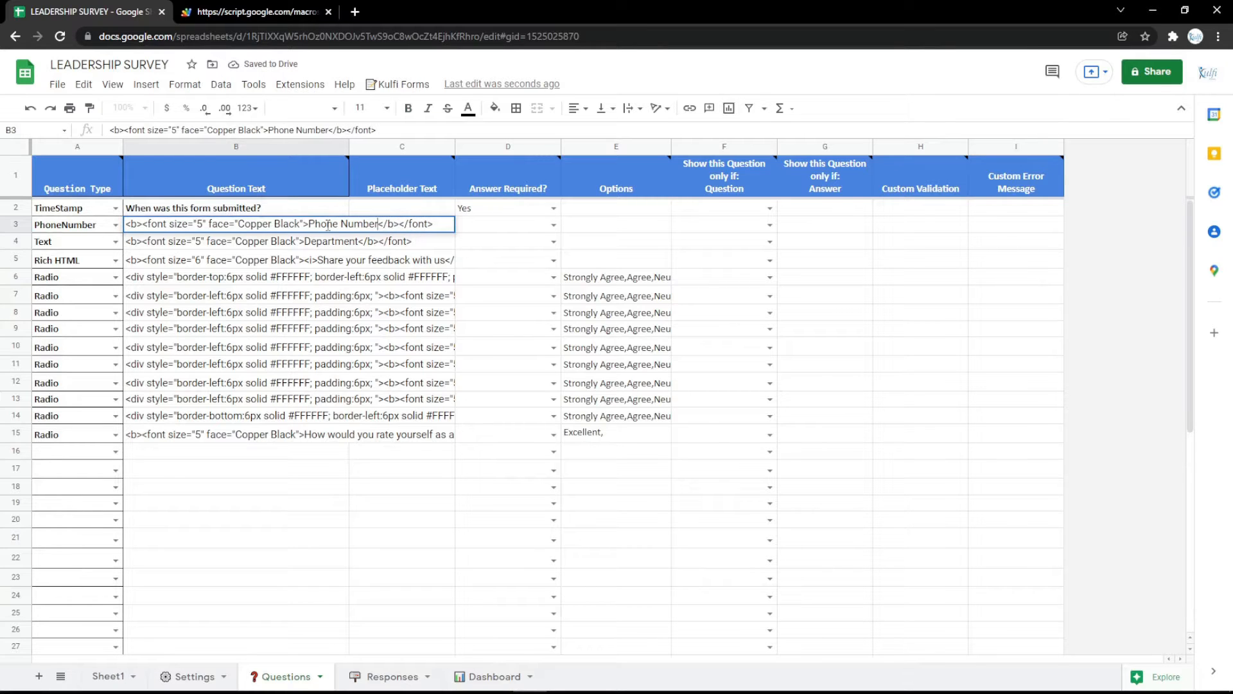
pyautogui.press('Return')
pyautogui.click(284, 11)
pyautogui.press('F5')
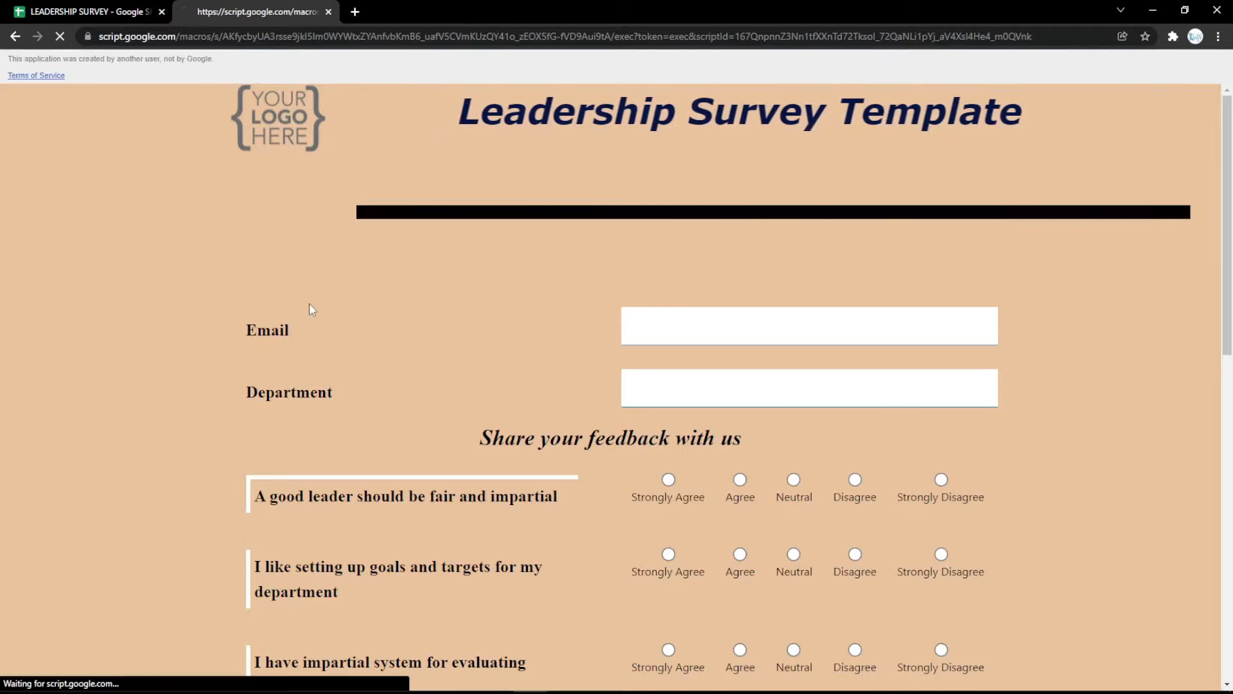
# Step: Return to the Questions sheet and set the row 3 question's type to Number
pyautogui.click(46, 8)
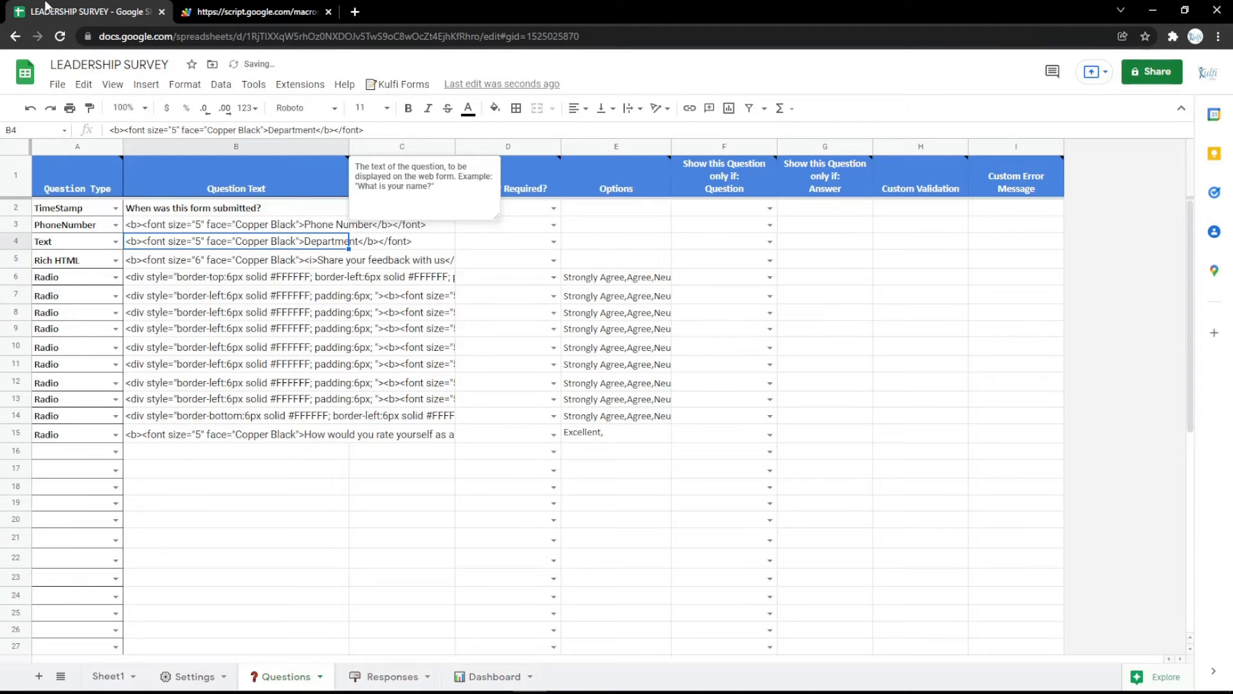
pyautogui.click(116, 224)
pyautogui.click(74, 330)
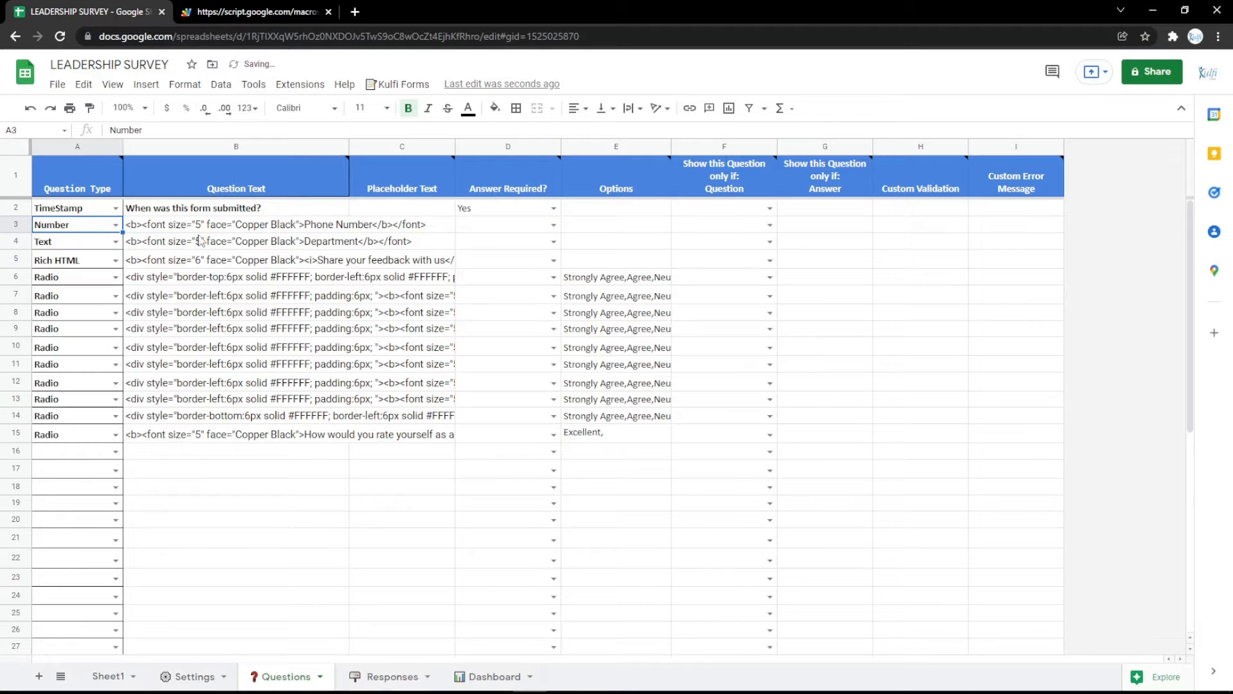
# Step: Set the row 3 question's type to TextArea with the label Address, and reload the web form
pyautogui.click(116, 224)
pyautogui.click(96, 351)
pyautogui.doubleClick(314, 223)
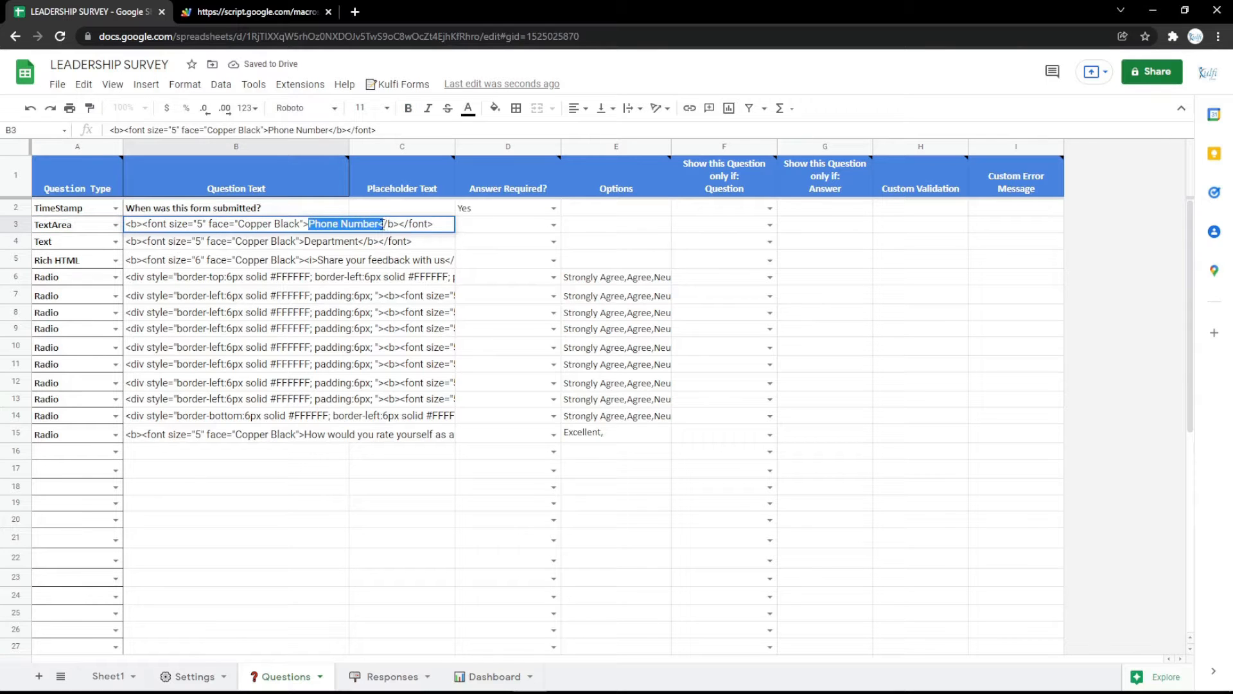
pyautogui.write('ss')
pyautogui.press('Return')
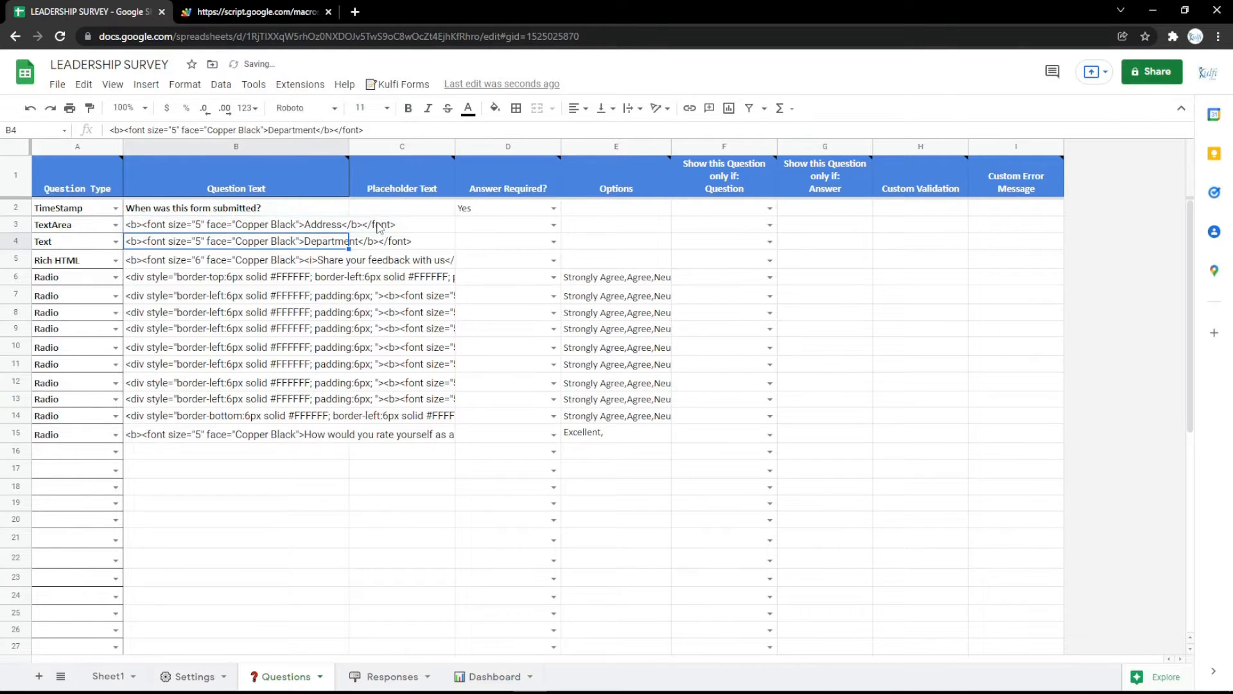
pyautogui.click(250, 11)
pyautogui.press('F5')
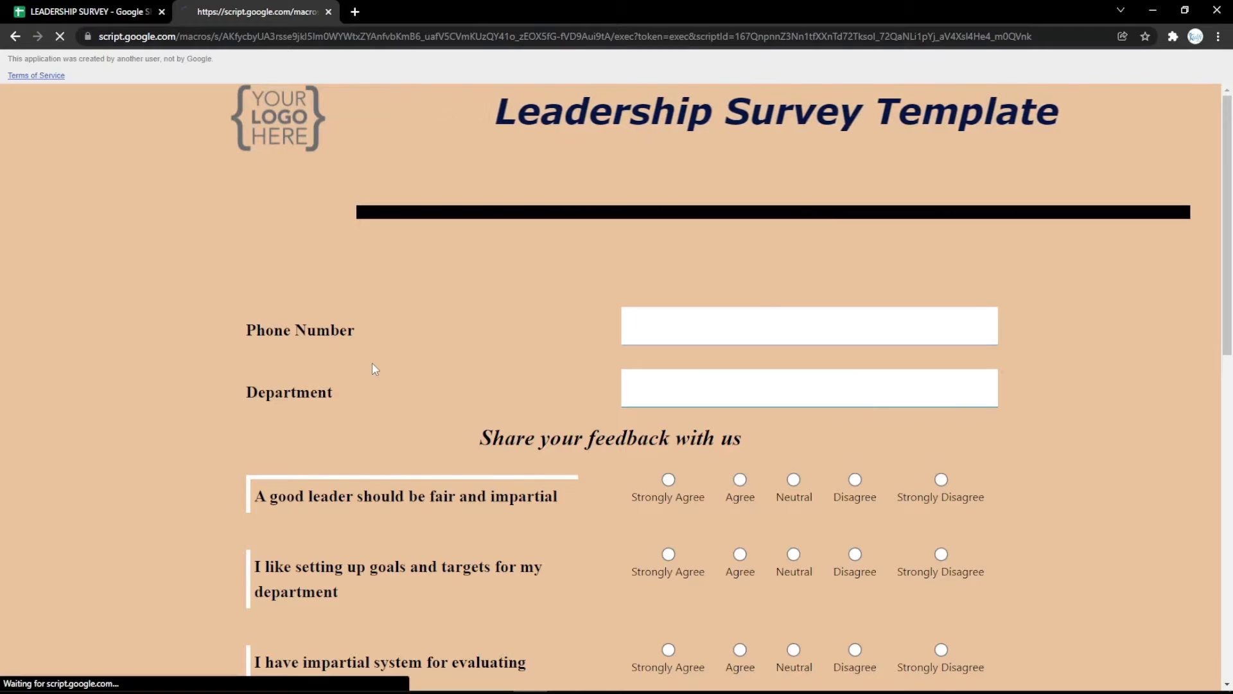
# Step: Return to the Questions sheet and try to change the row 3 question's type to Checkbox
pyautogui.click(64, 8)
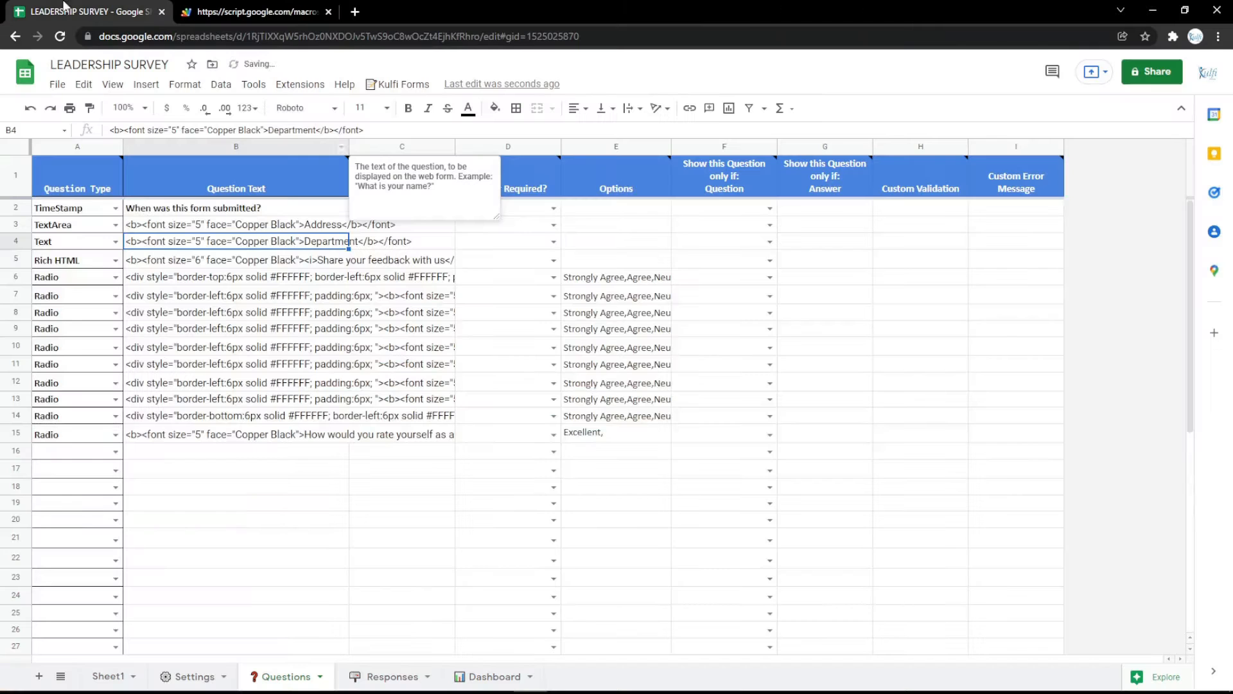
pyautogui.click(116, 224)
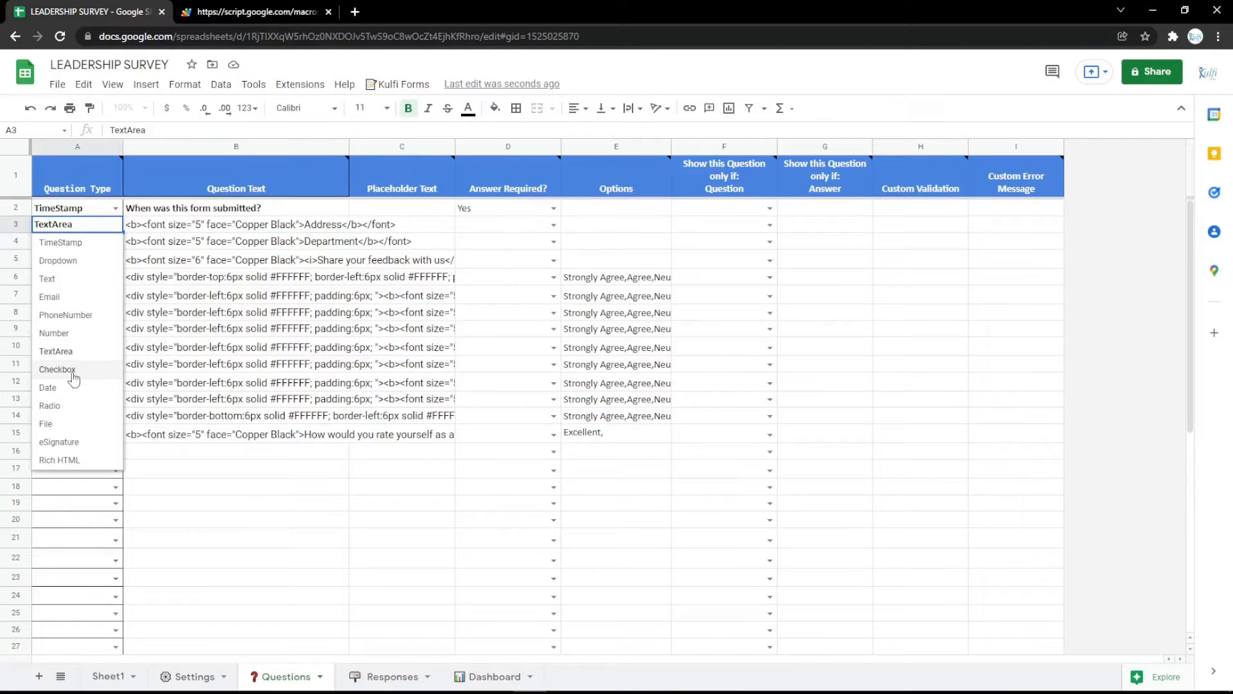
pyautogui.click(78, 370)
# Step: Set the row 3 question's type to Date with the label Date, and check the date field in the reloaded web form
pyautogui.click(122, 229)
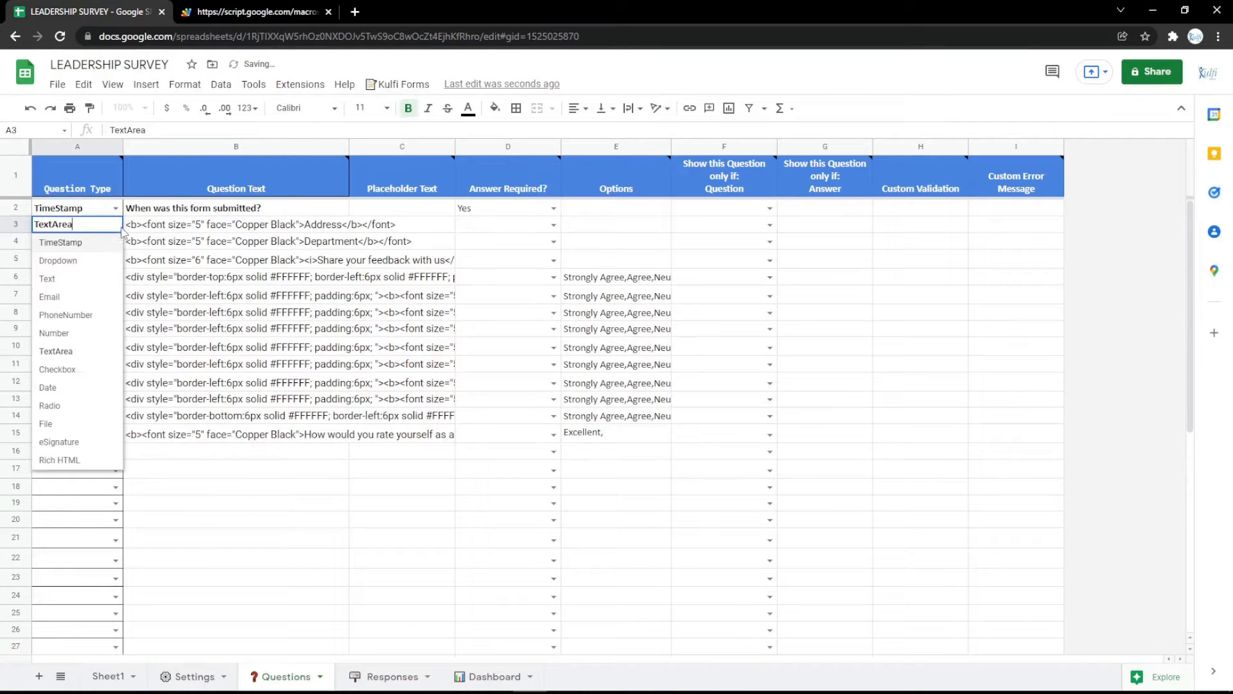
pyautogui.click(67, 388)
pyautogui.click(321, 223)
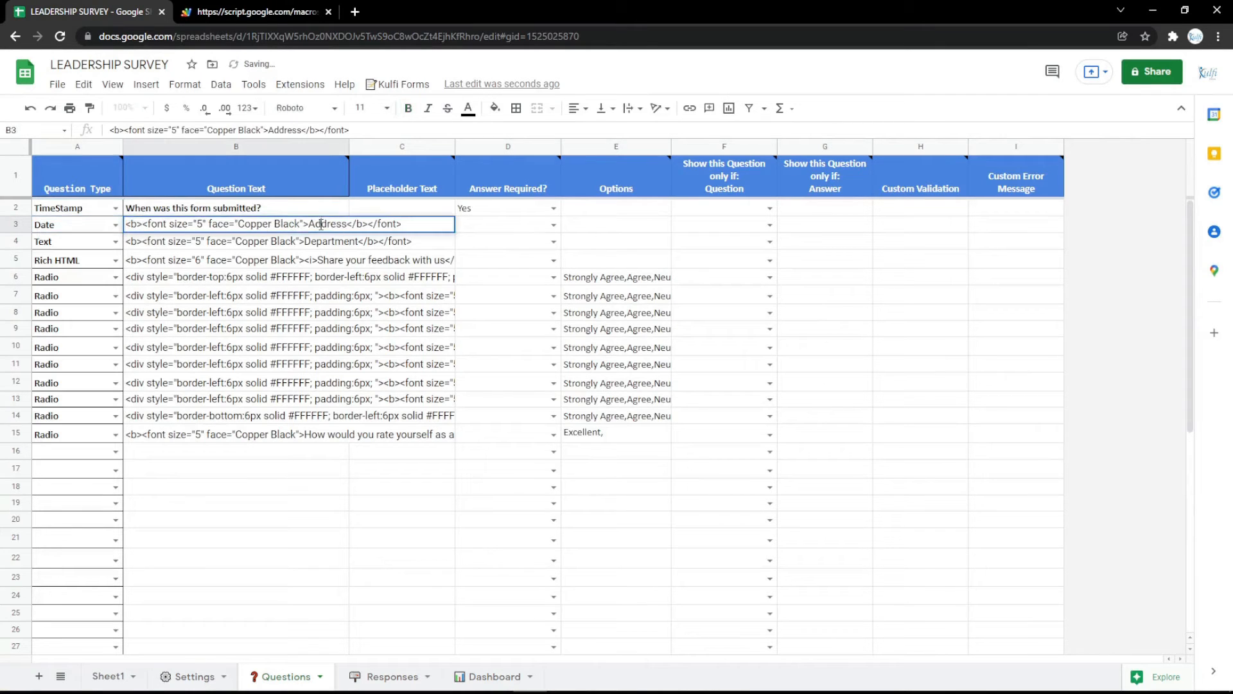
pyautogui.click(320, 295)
pyautogui.hotkey('ctrl', 'Tab')
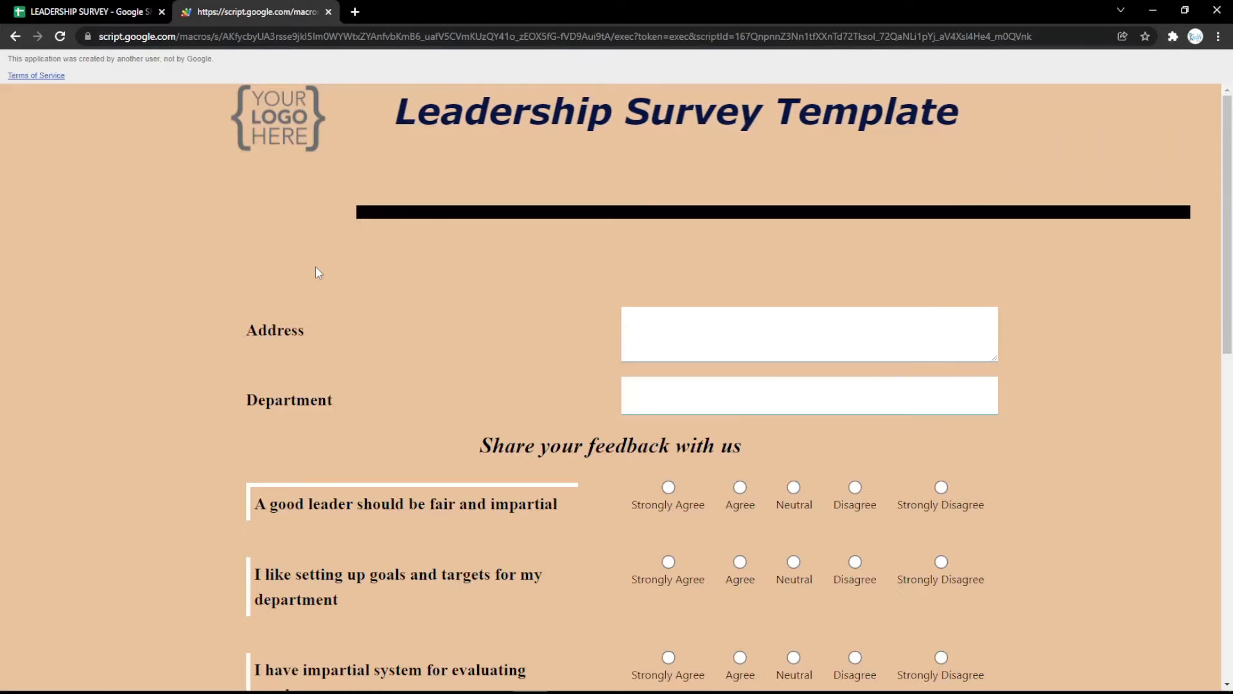
pyautogui.press('F5')
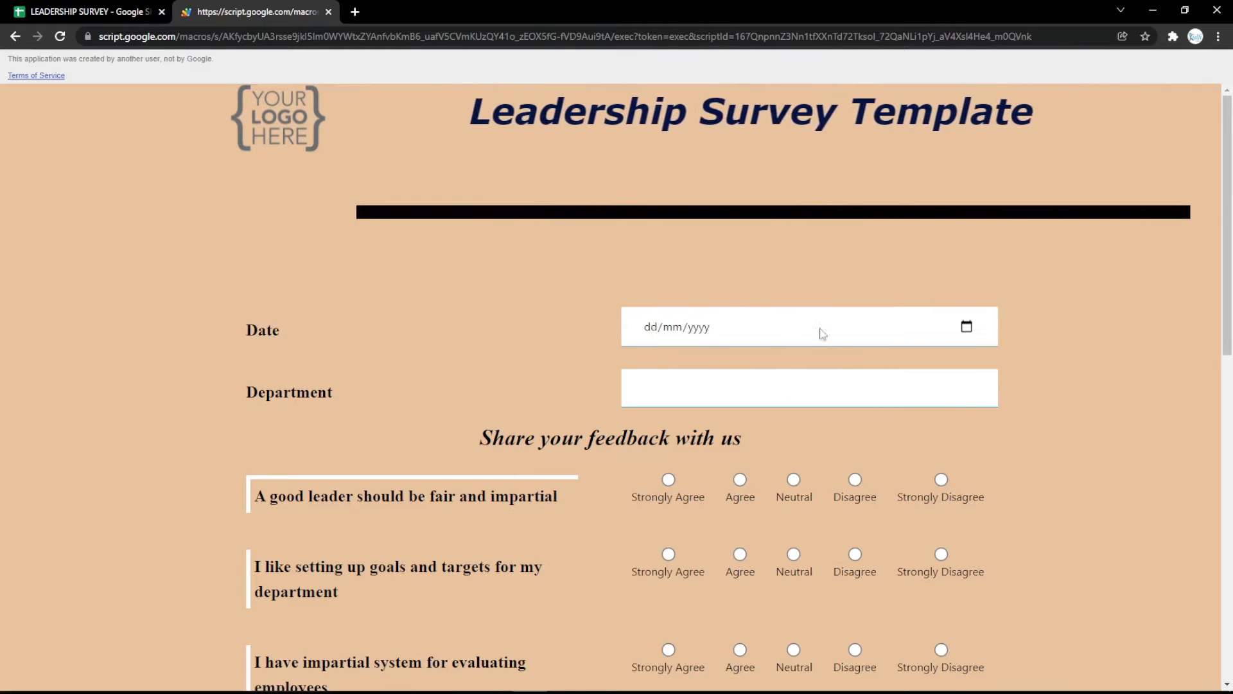
pyautogui.click(965, 327)
pyautogui.click(545, 319)
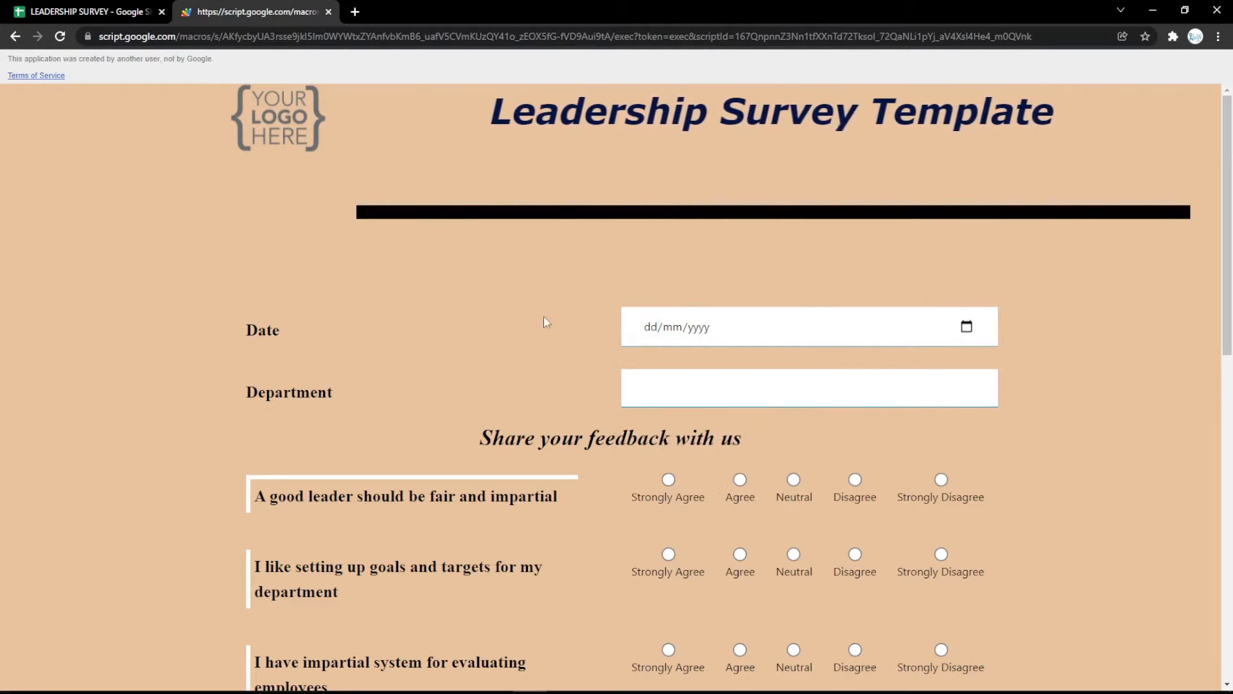
# Step: Return to the Questions sheet and change the row 3 question's type to Radio and its label to Gender
pyautogui.click(3, 6)
pyautogui.click(115, 226)
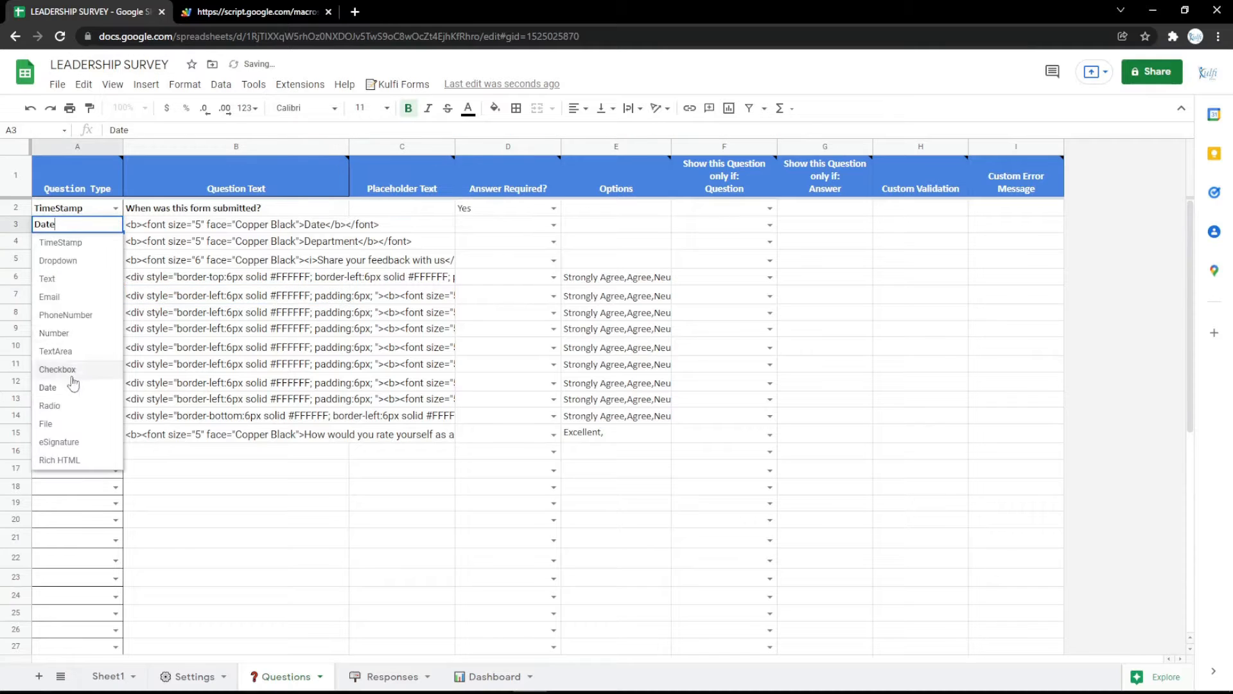
pyautogui.click(58, 411)
pyautogui.doubleClick(347, 224)
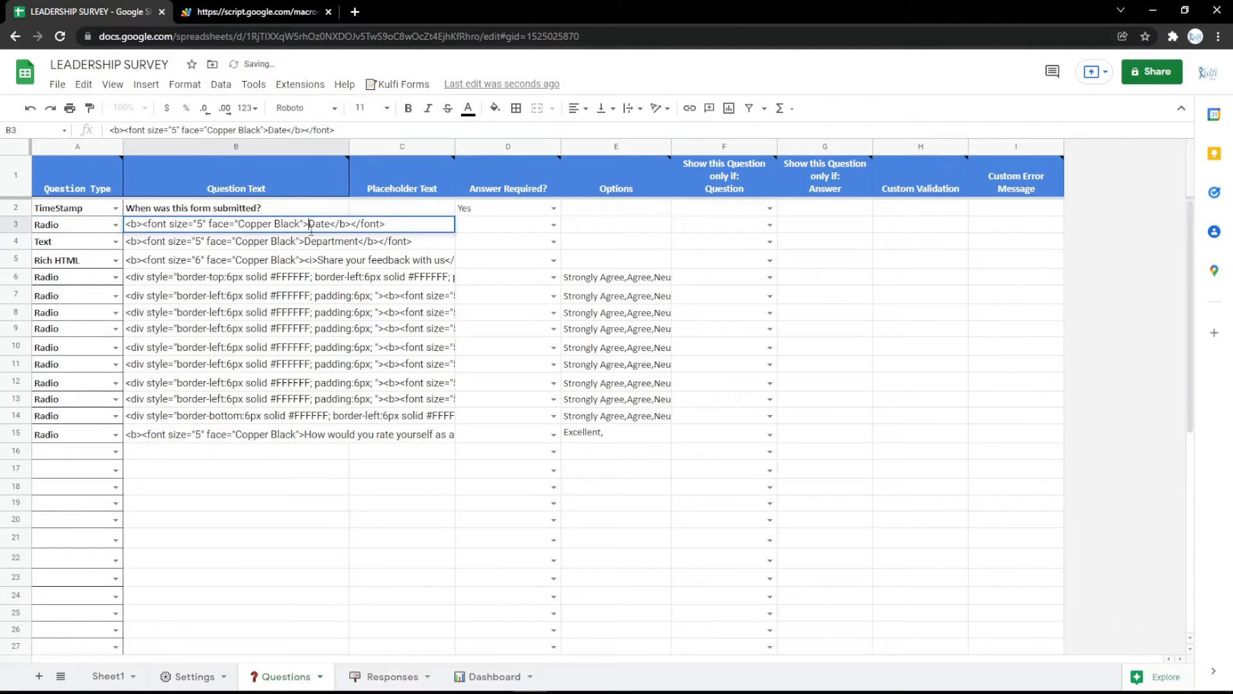
pyautogui.press('Return')
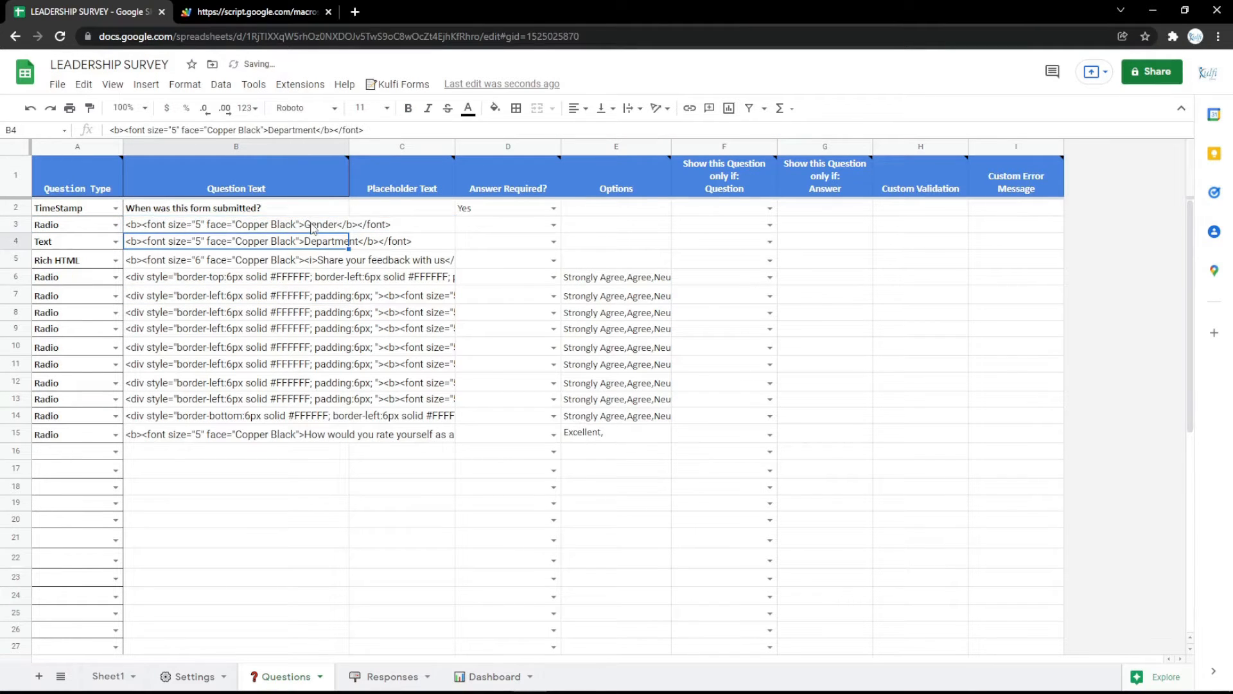
# Step: Enter the answer options "Male, Female" for the Gender question and reload the web form
pyautogui.click(571, 228)
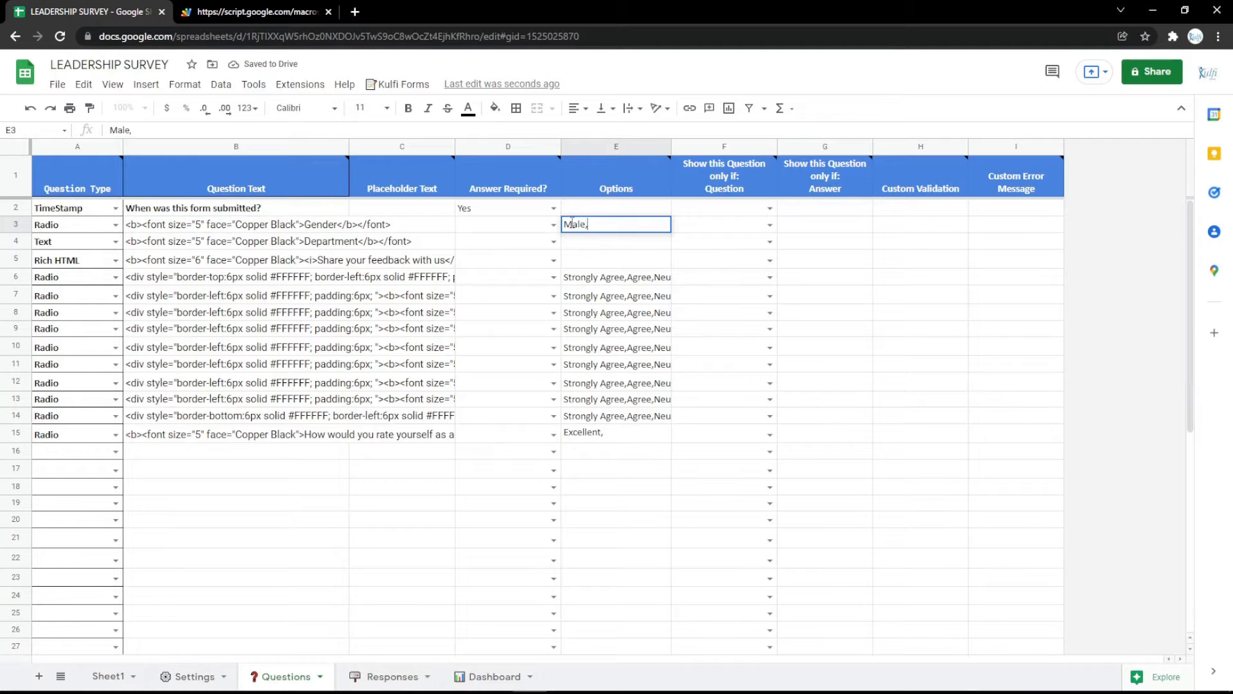
pyautogui.write('Male, Female')
pyautogui.press('Return')
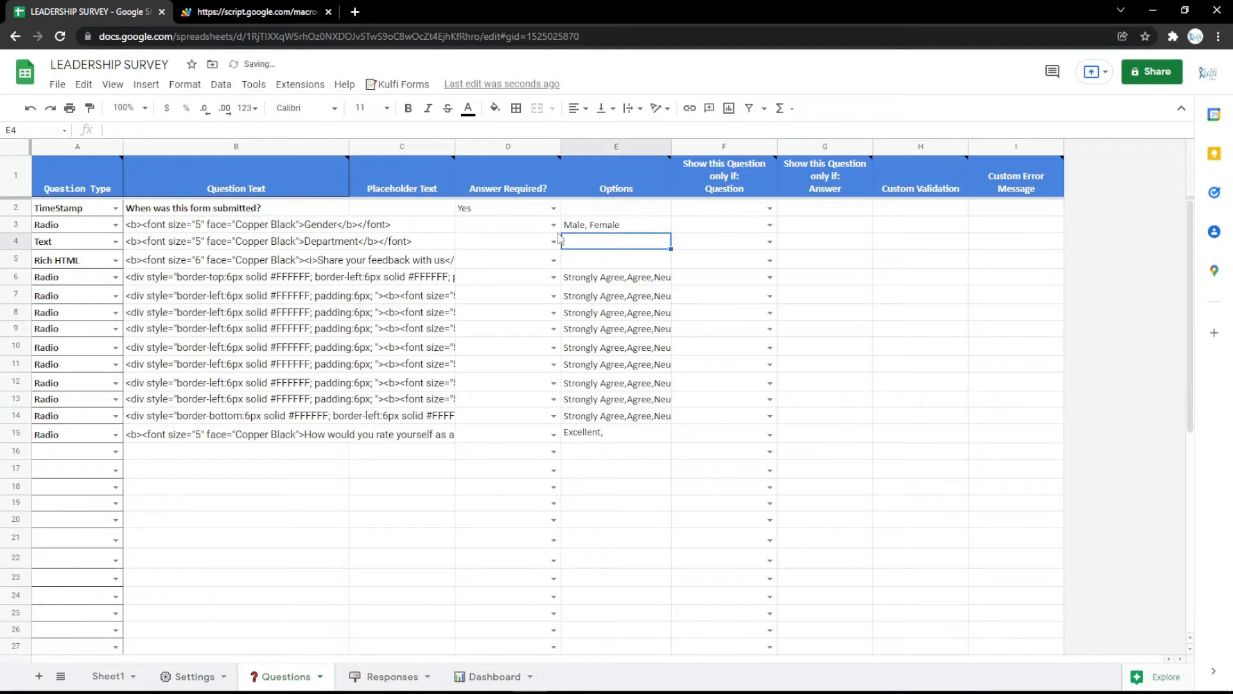
pyautogui.click(186, 10)
pyautogui.press('F5')
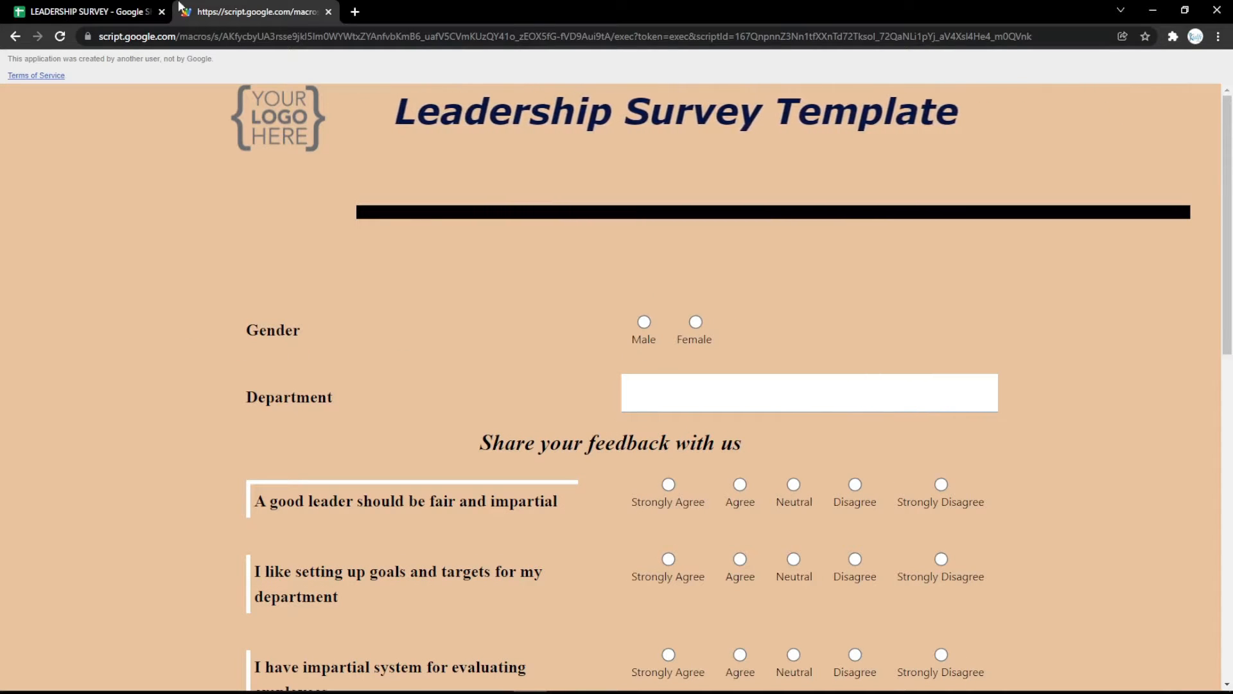
# Step: Return to the Questions sheet and change the row 3 question's type to File and its label to File
pyautogui.click(129, 11)
pyautogui.click(116, 225)
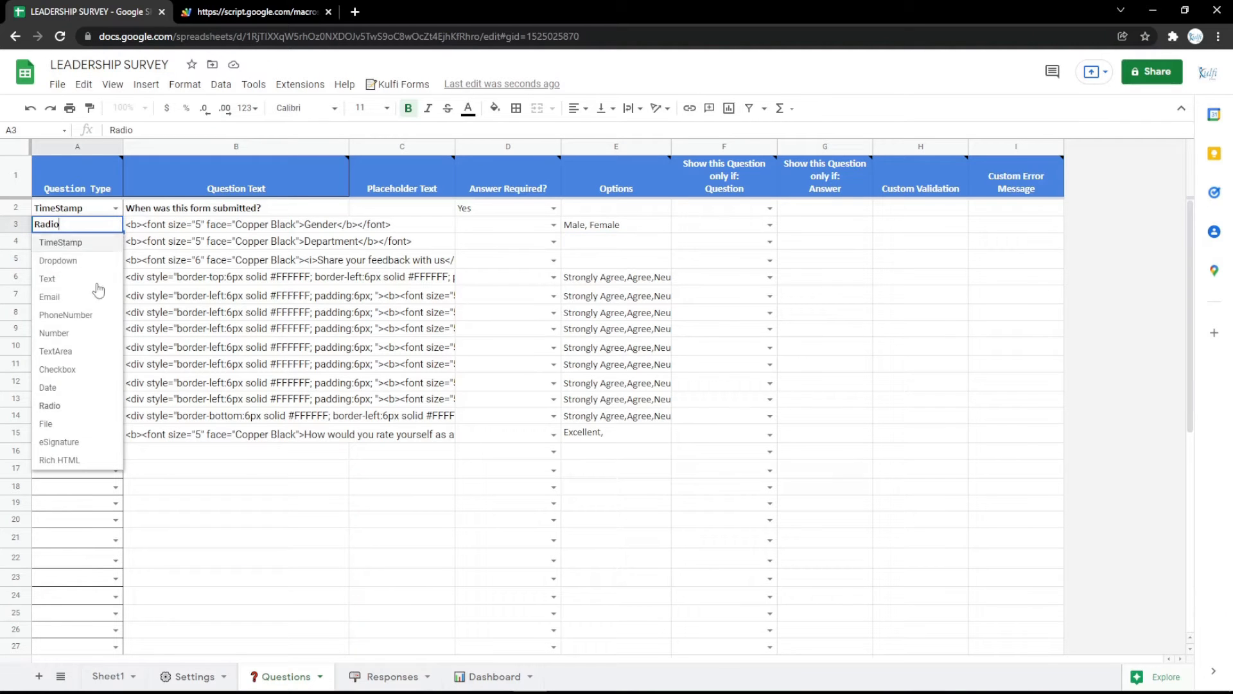
pyautogui.click(46, 424)
pyautogui.doubleClick(329, 224)
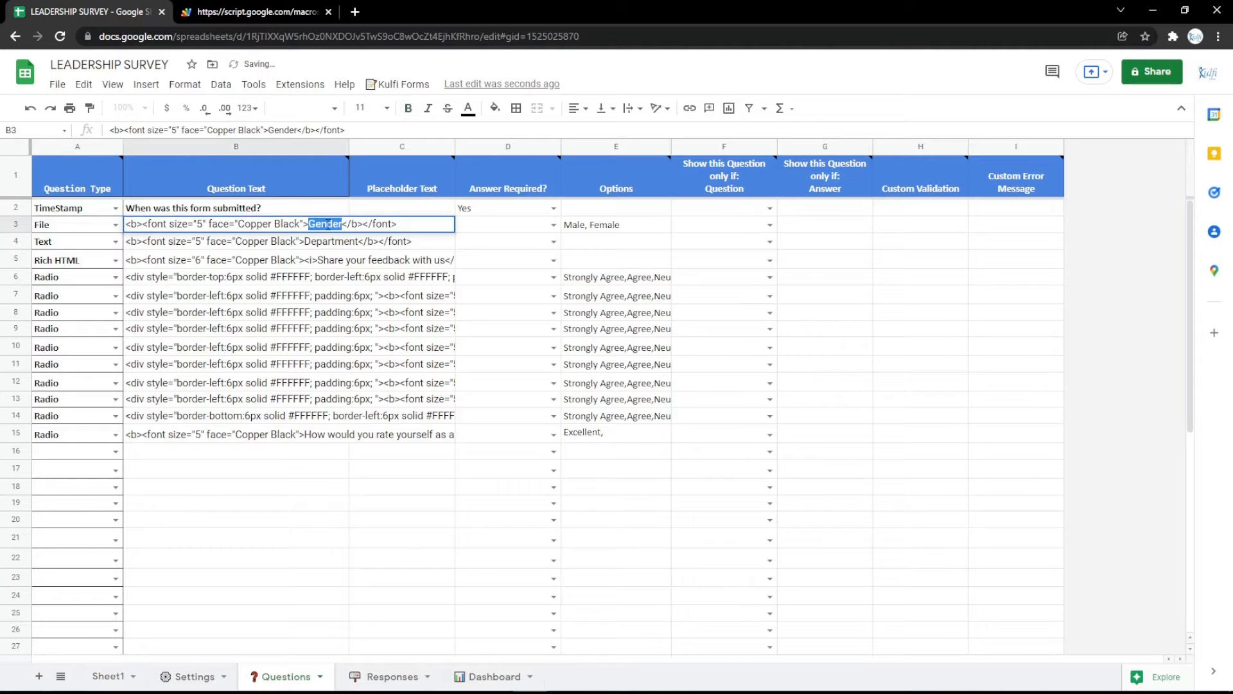
pyautogui.press('Return')
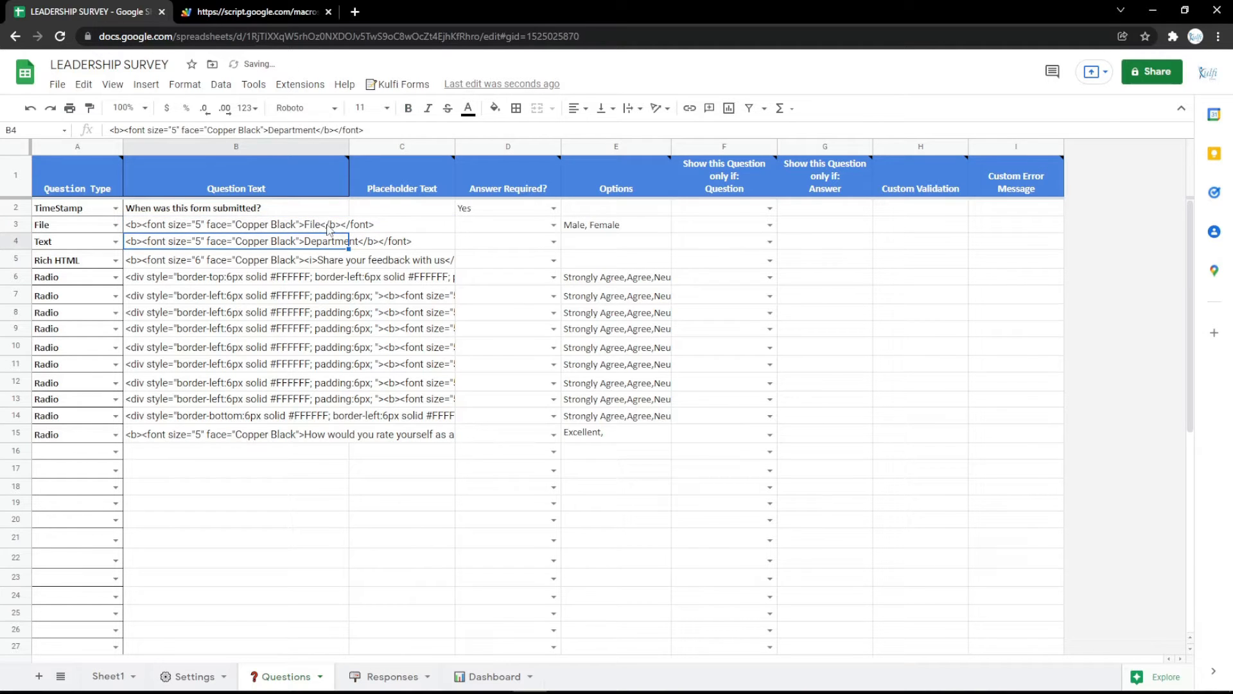
# Step: Clear the row 3 question's options and upload the Identity file to the File question in the reloaded web form
pyautogui.click(589, 229)
pyautogui.click(257, 11)
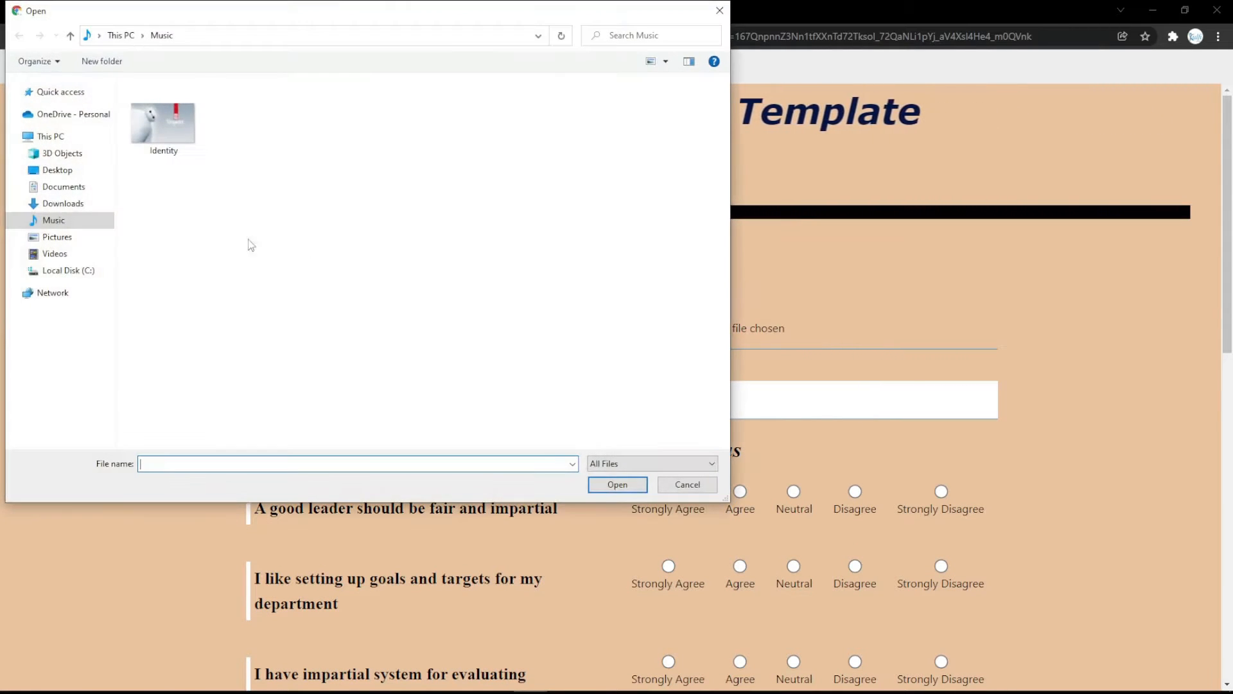
pyautogui.doubleClick(165, 132)
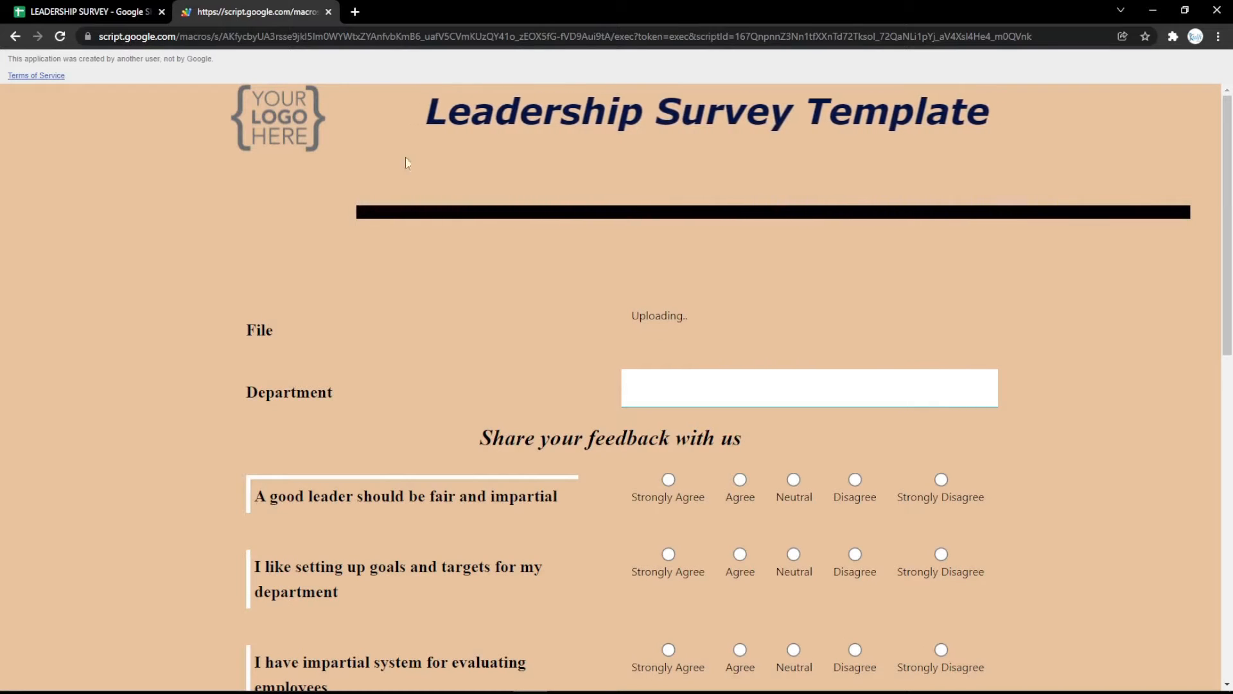
# Step: Return to the Questions sheet and change the row 3 question's type to eSignature and its label to Signature
pyautogui.click(90, 11)
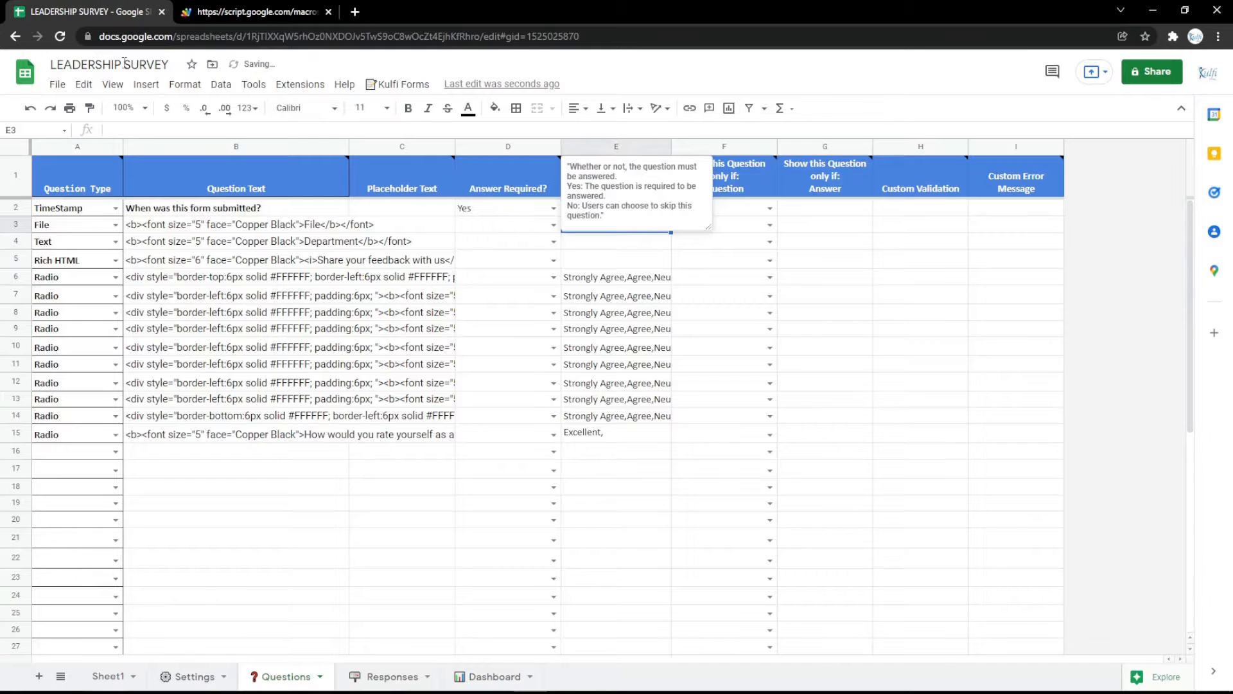
pyautogui.click(115, 224)
pyautogui.click(59, 441)
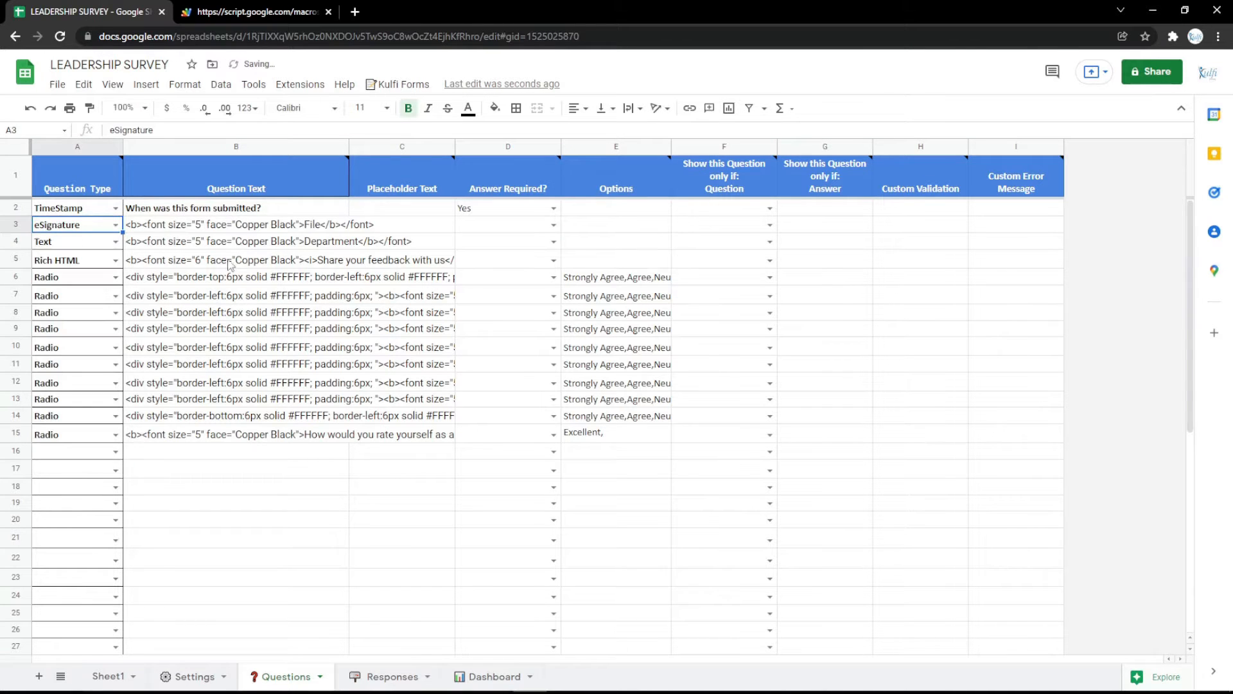
pyautogui.doubleClick(328, 218)
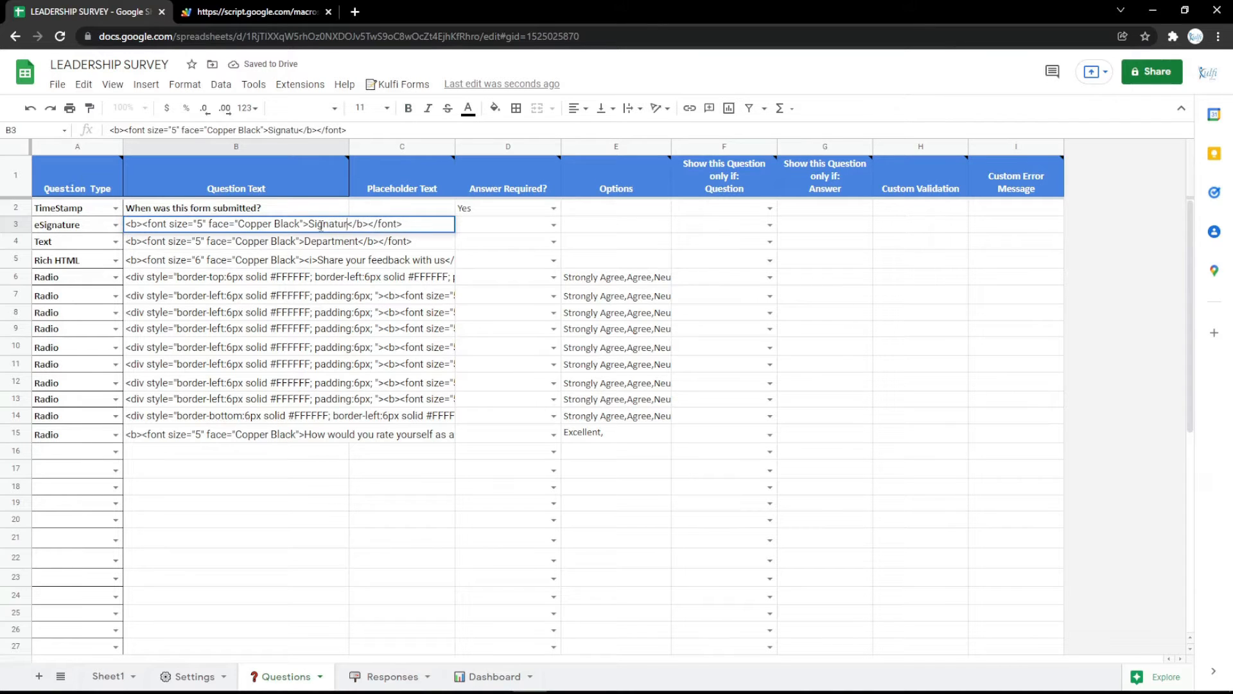
pyautogui.write('re')
pyautogui.press('Return')
# Step: Reload the web form, draw a test signature in the Signature field, and clear it
pyautogui.click(258, 12)
pyautogui.press('F5')
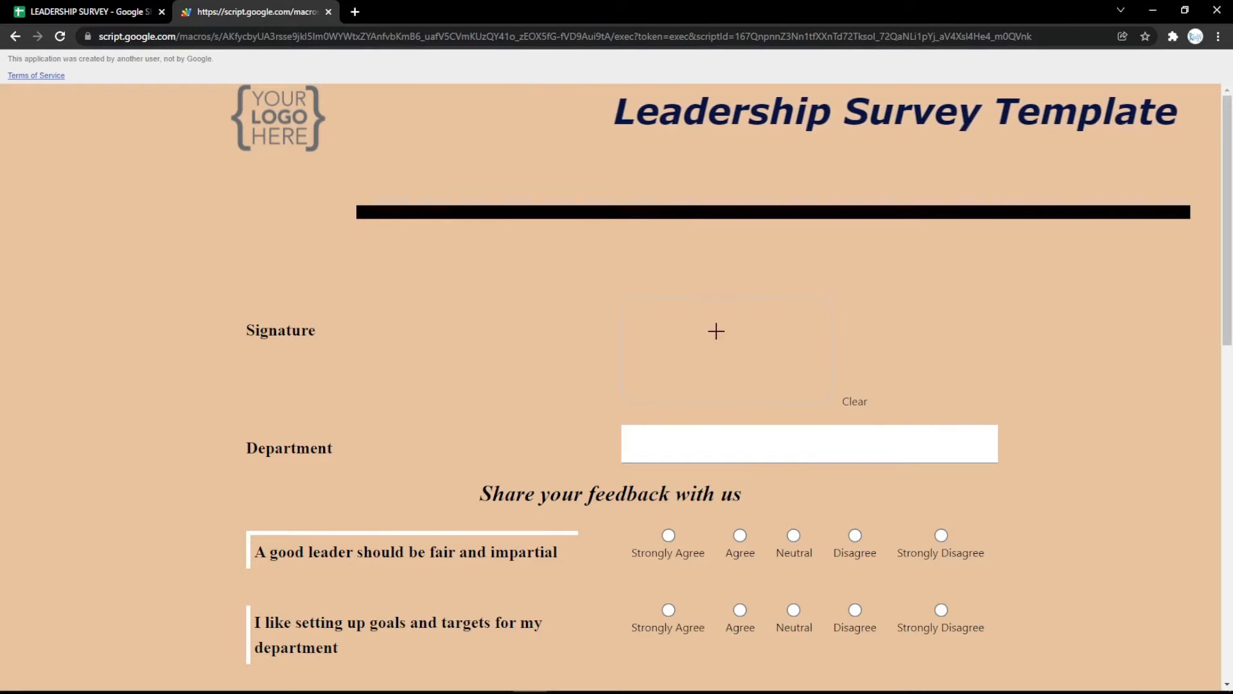
pyautogui.moveTo(700, 324)
pyautogui.mouseDown()
pyautogui.moveTo(784, 360)
pyautogui.moveTo(773, 374)
pyautogui.moveTo(827, 385)
pyautogui.moveTo(743, 349)
pyautogui.moveTo(820, 394)
pyautogui.mouseUp()
pyautogui.click(858, 403)
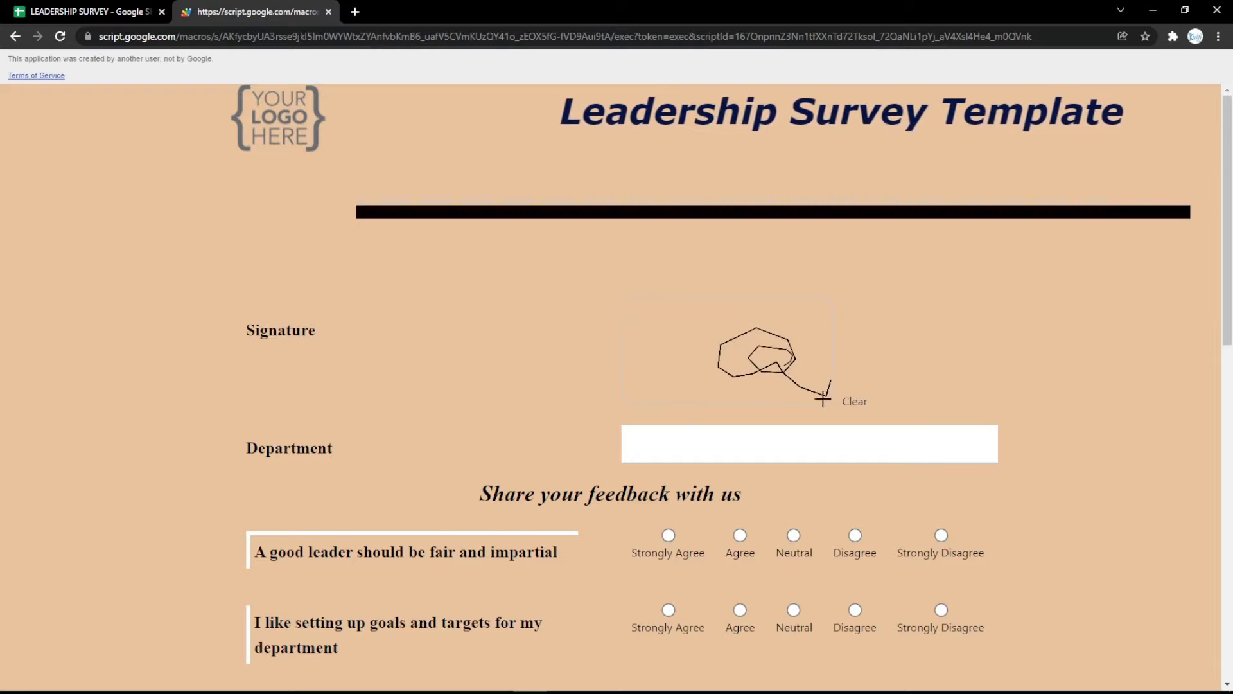
pyautogui.click(854, 402)
# Step: Return to the Questions sheet, set the row 3 question's type to Rich HTML, and select its question text cell
pyautogui.click(122, 12)
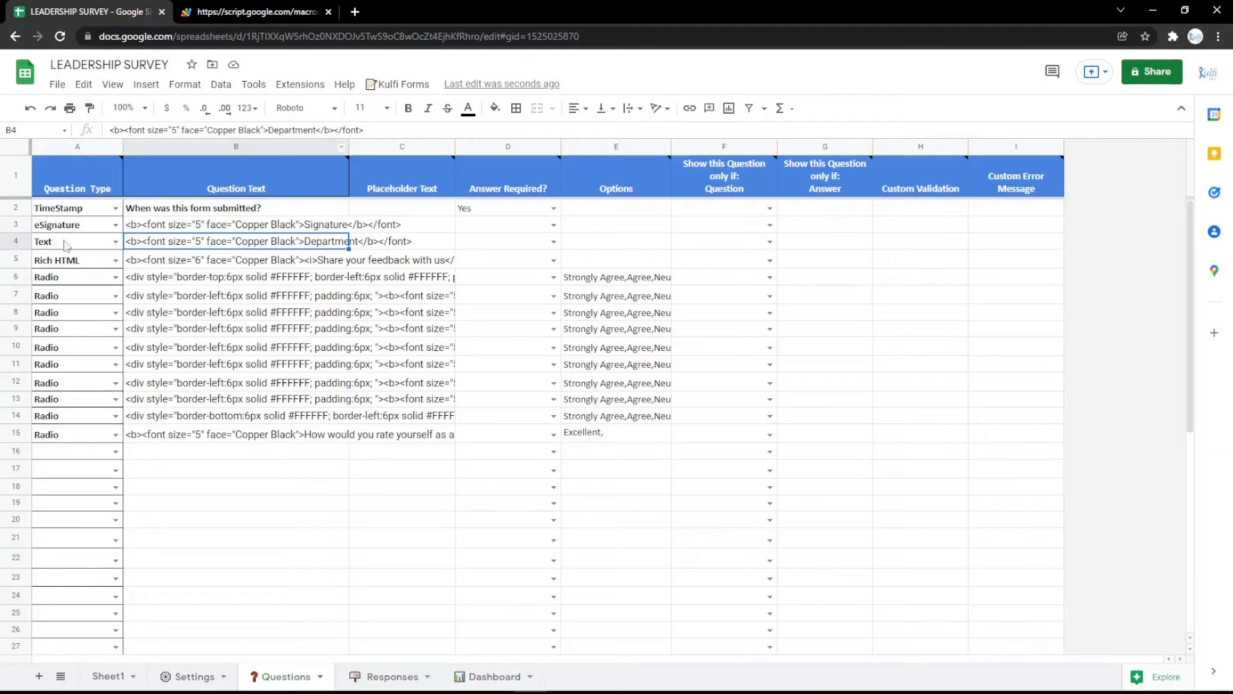
pyautogui.click(116, 225)
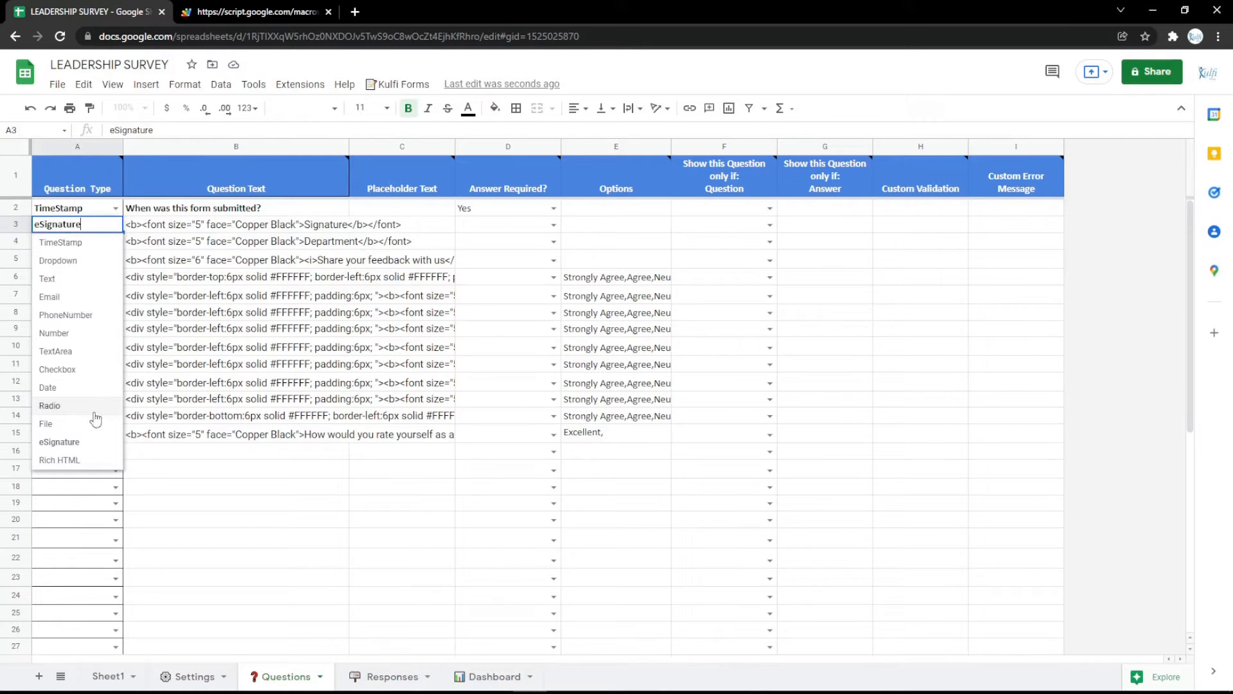
pyautogui.click(91, 460)
pyautogui.doubleClick(320, 223)
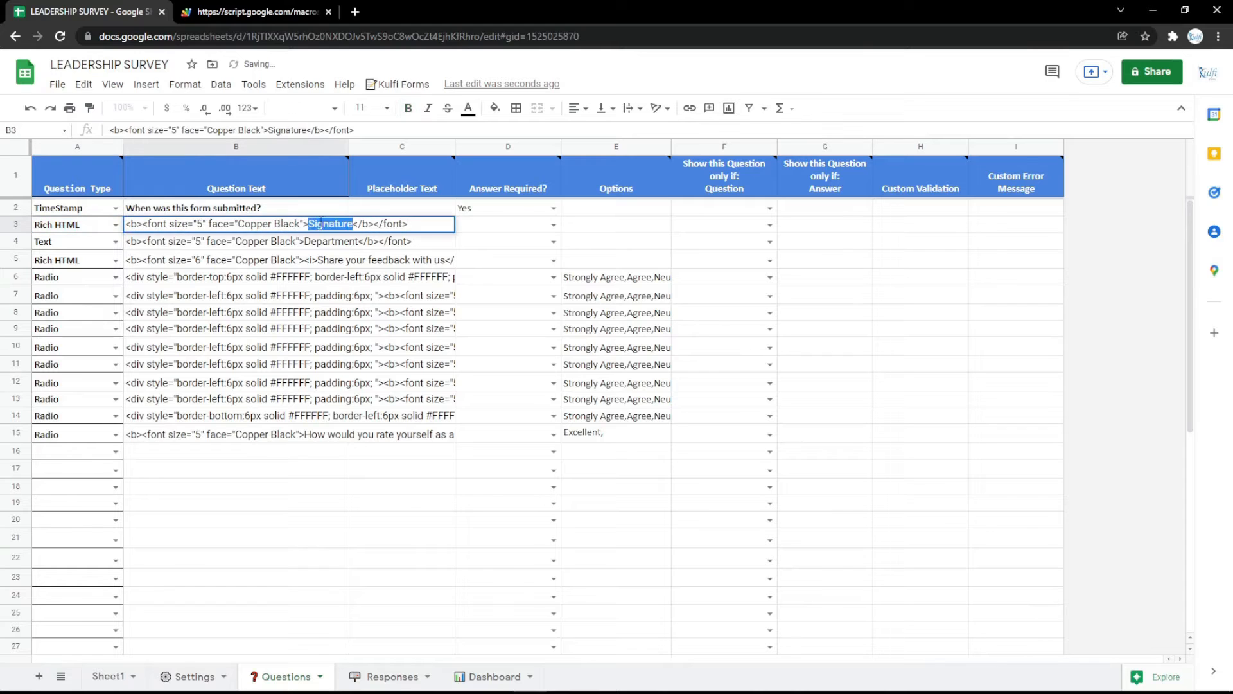
pyautogui.click(319, 261)
pyautogui.click(246, 229)
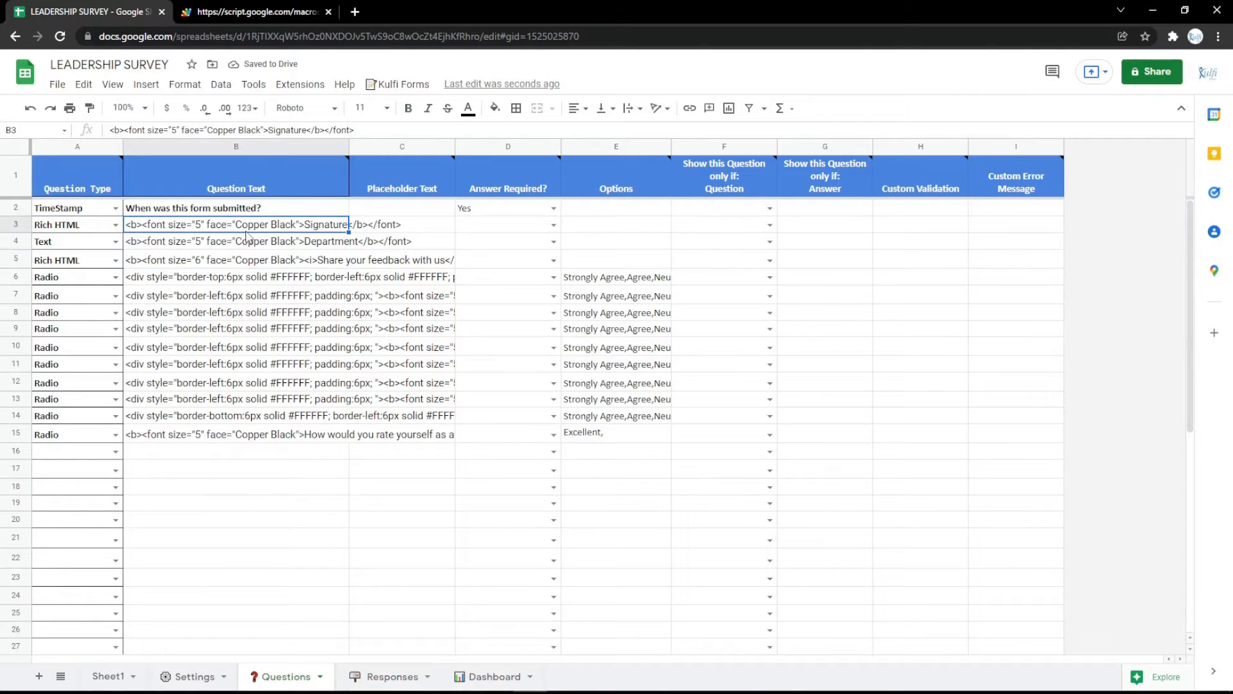
# Step: Find Google Indonesia on Google Maps in a new browser tab and copy its medium-size embed map HTML
pyautogui.click(357, 16)
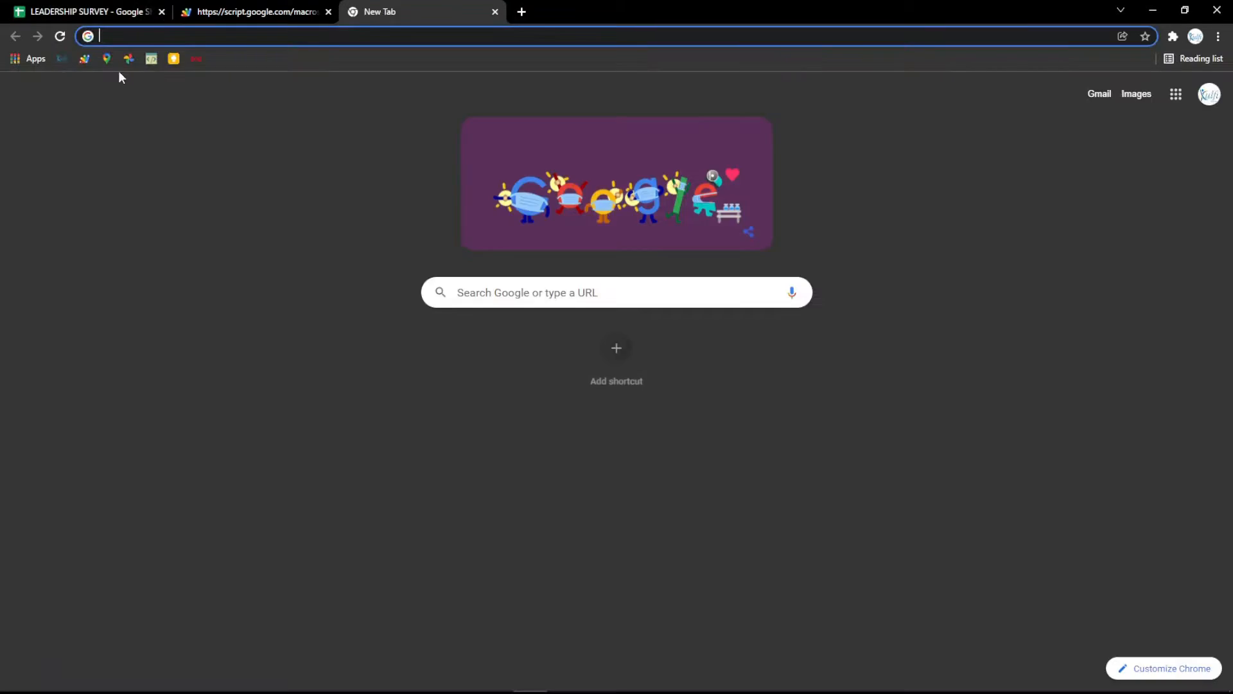
pyautogui.click(106, 61)
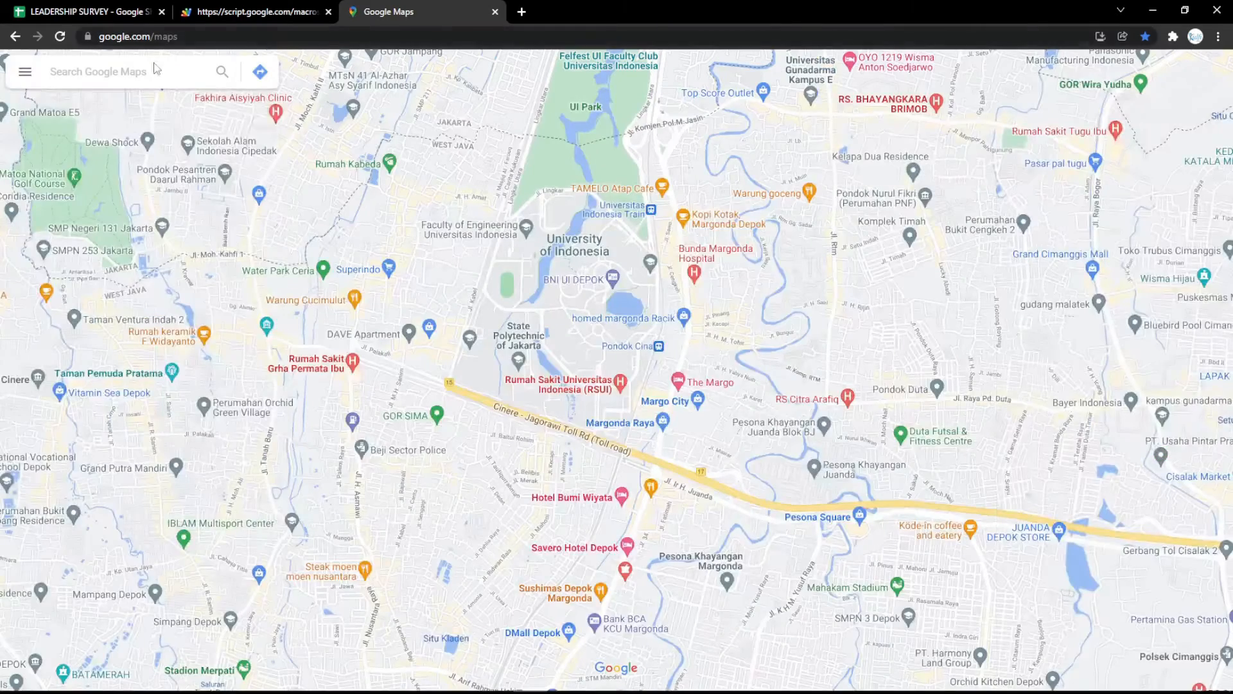
pyautogui.click(89, 108)
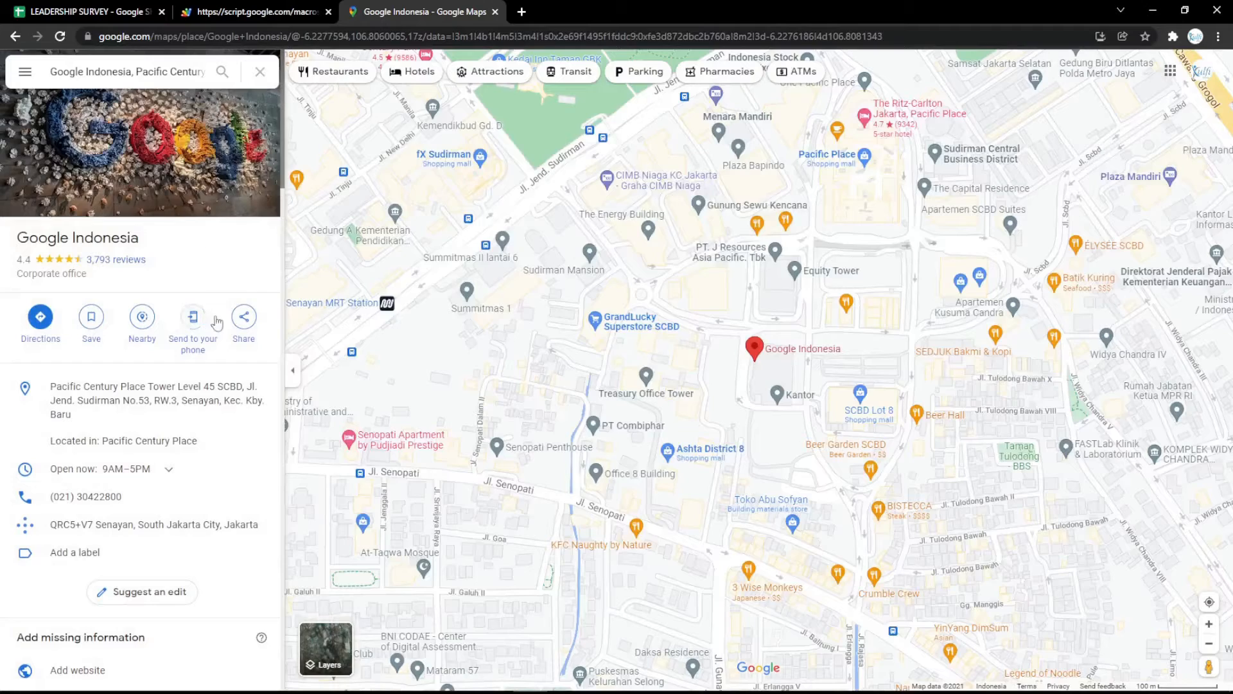
pyautogui.click(242, 321)
pyautogui.click(587, 284)
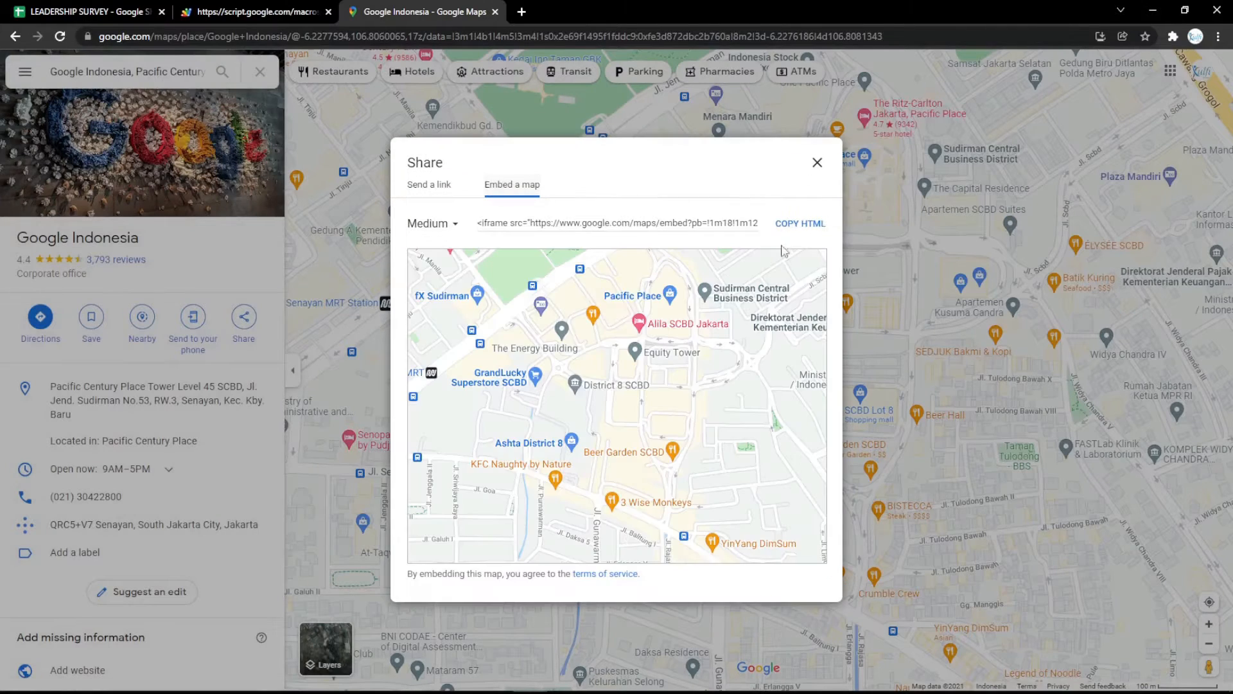
pyautogui.click(799, 223)
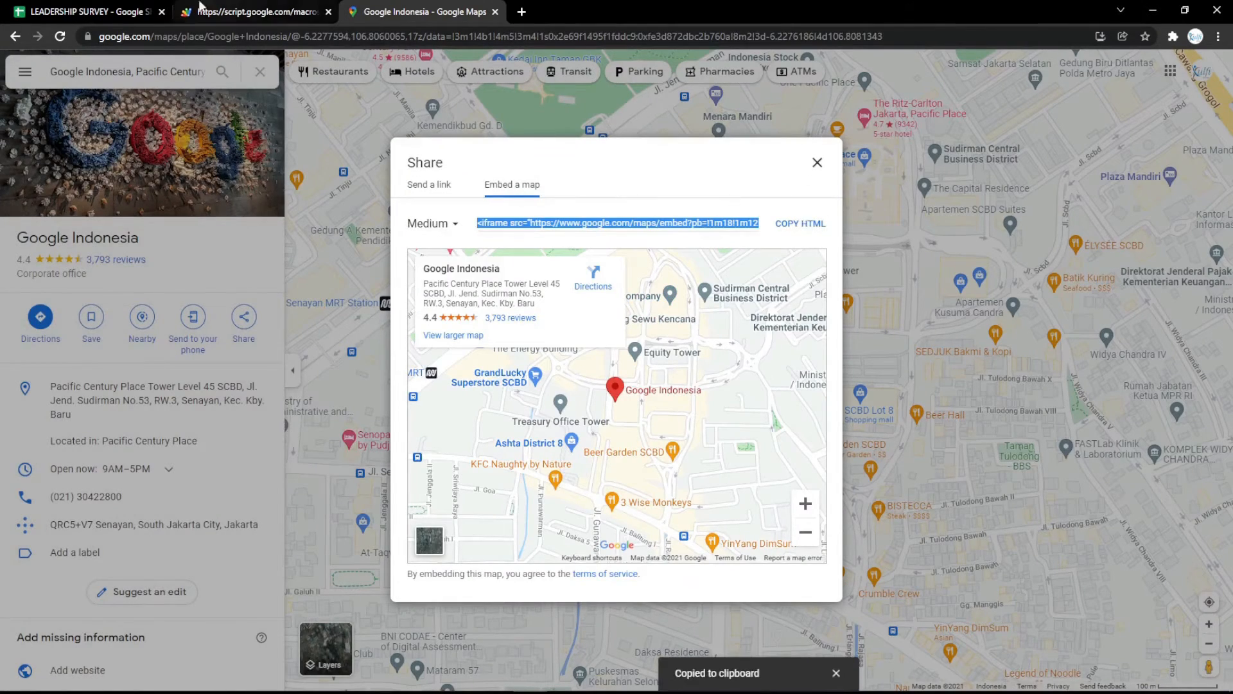
# Step: Paste the map embed HTML as the row 3 question text in the Questions sheet and reload the web form
pyautogui.click(121, 10)
pyautogui.hotkey('ctrl', 'v')
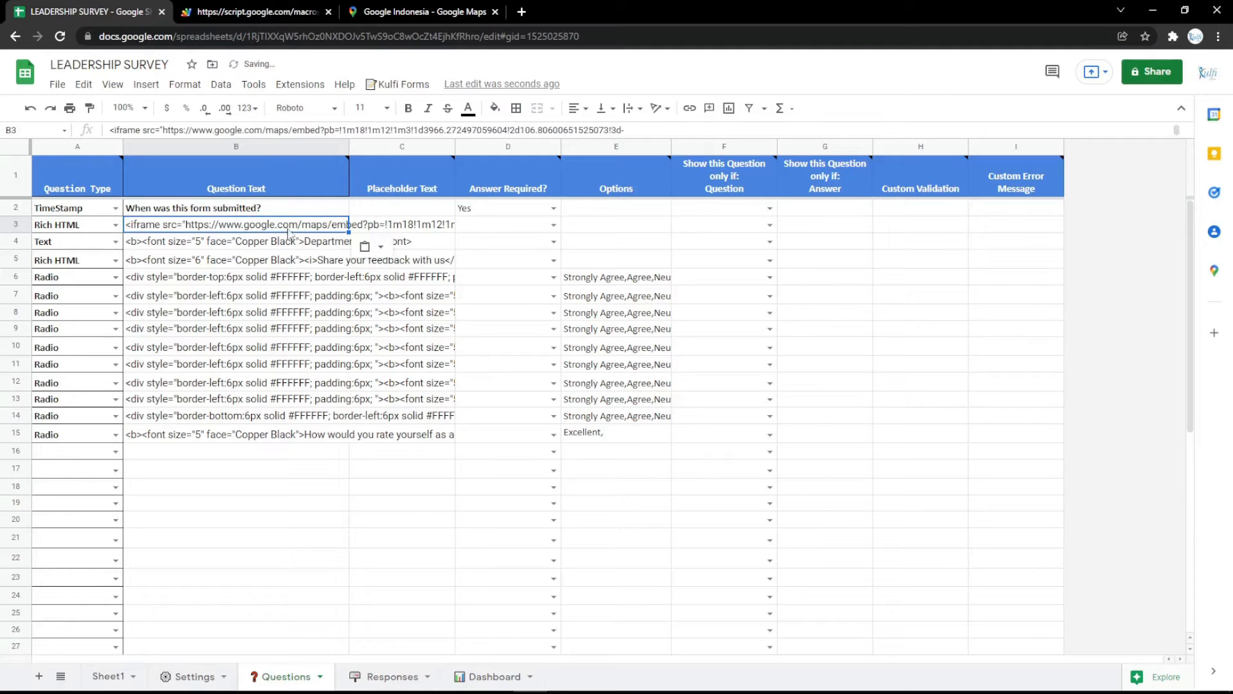
pyautogui.click(186, 9)
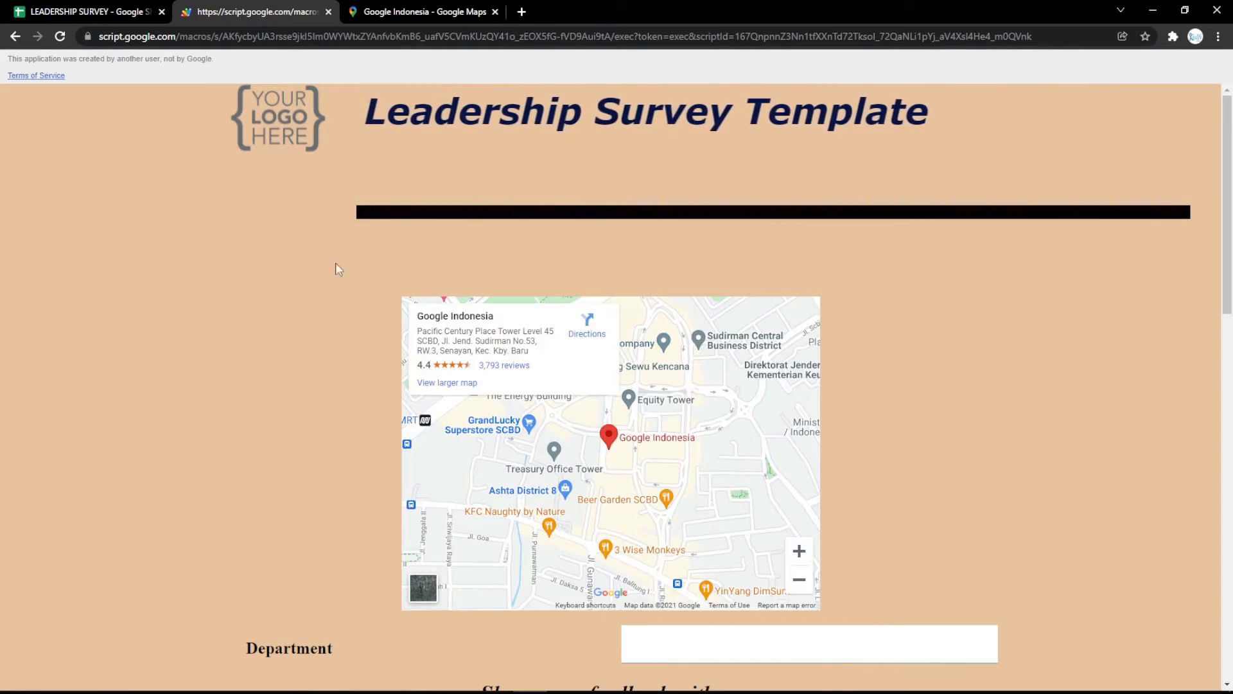
# Step: Delete row 3 from the Questions sheet and reload the web form
pyautogui.click(113, 7)
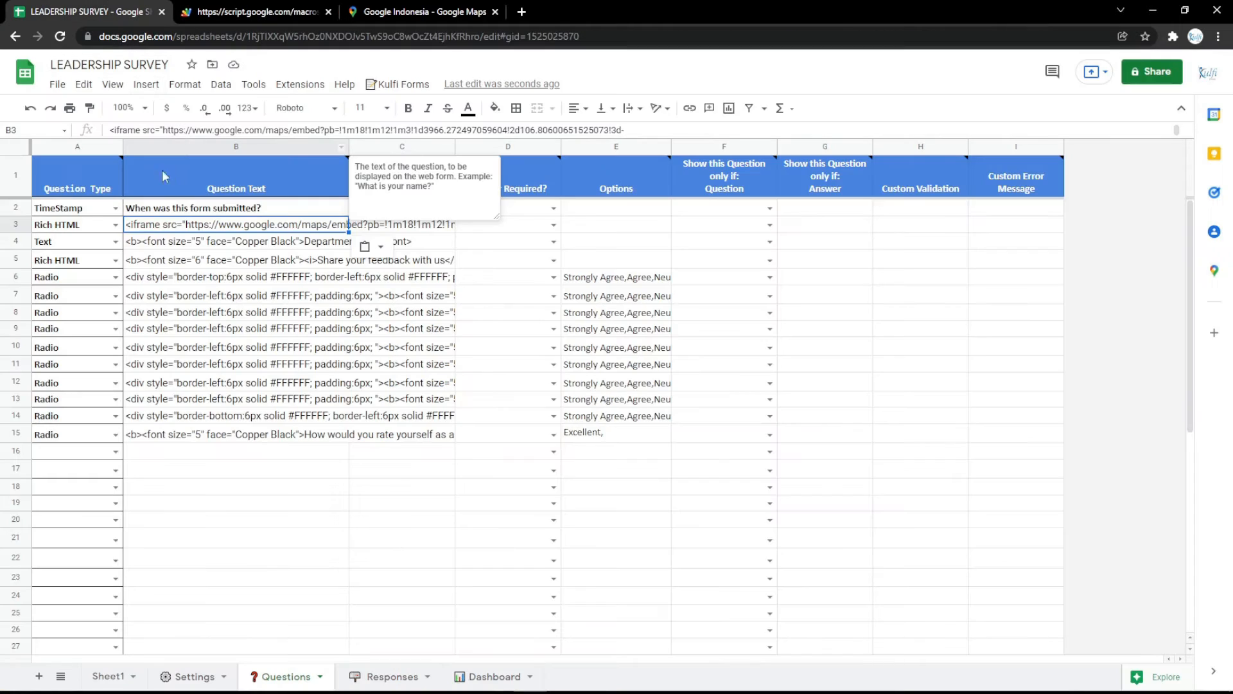
pyautogui.click(25, 225)
pyautogui.rightClick(23, 223)
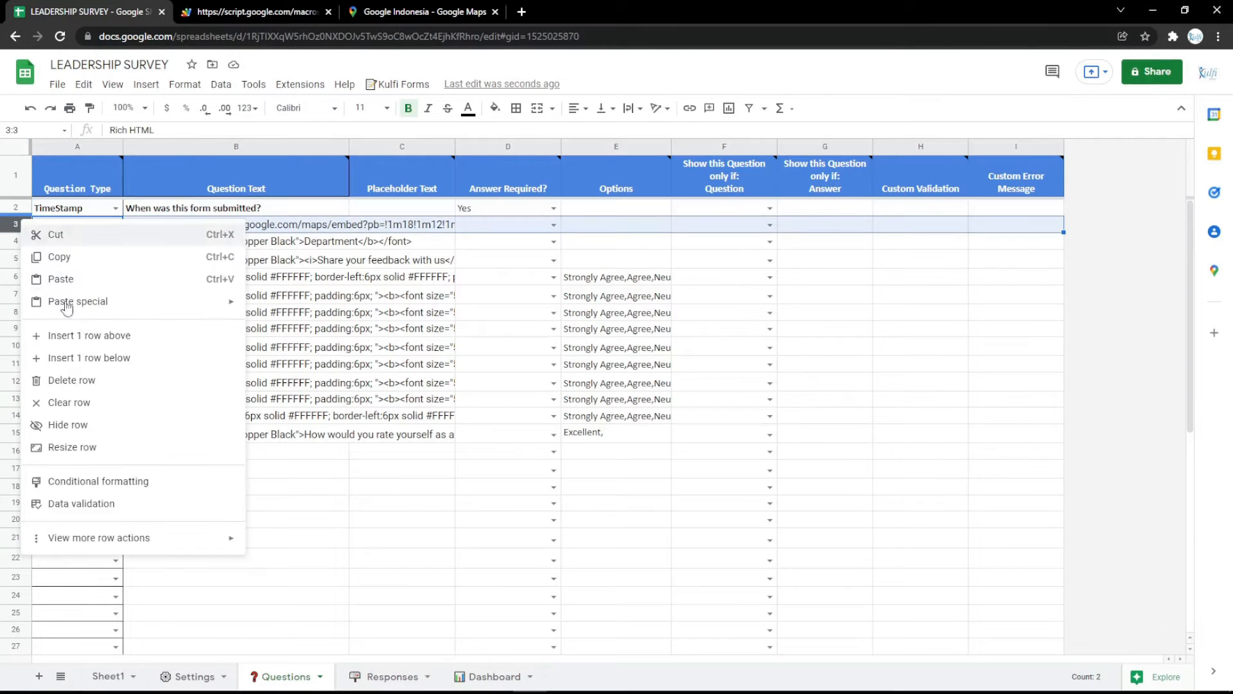
pyautogui.click(71, 379)
pyautogui.click(236, 11)
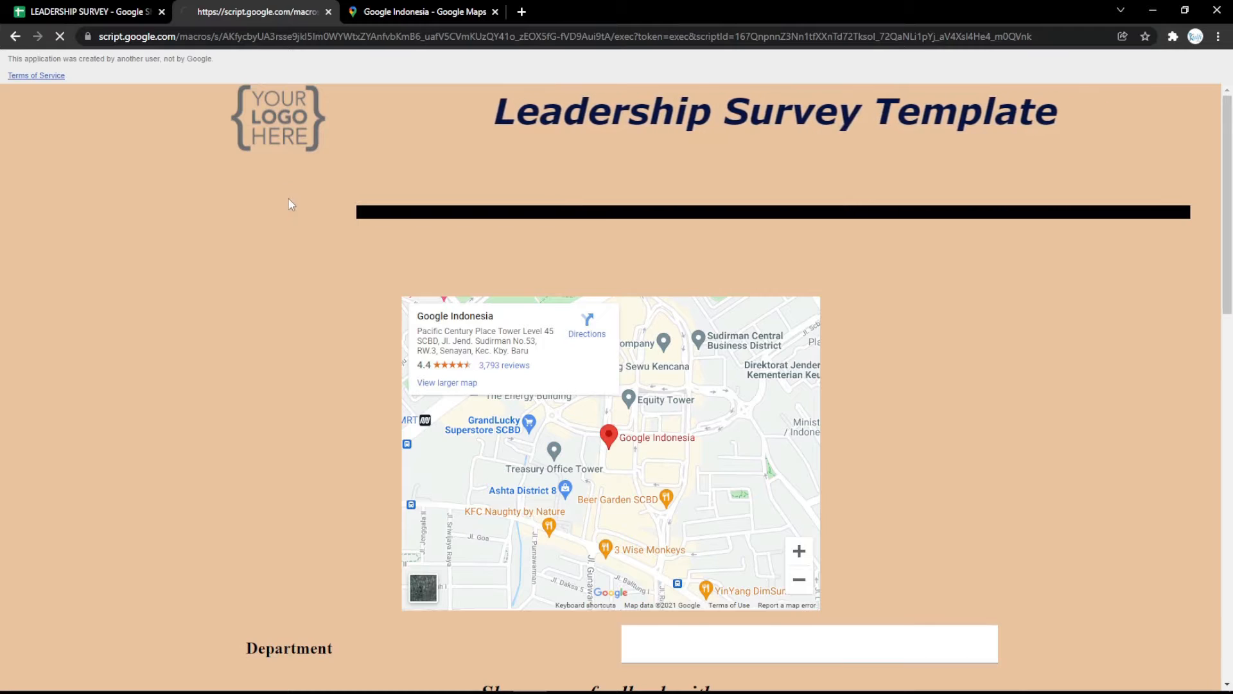
# Step: Fill the Body Background Color cell in the Settings sheet with light pink and reload the web form
pyautogui.click(56, 13)
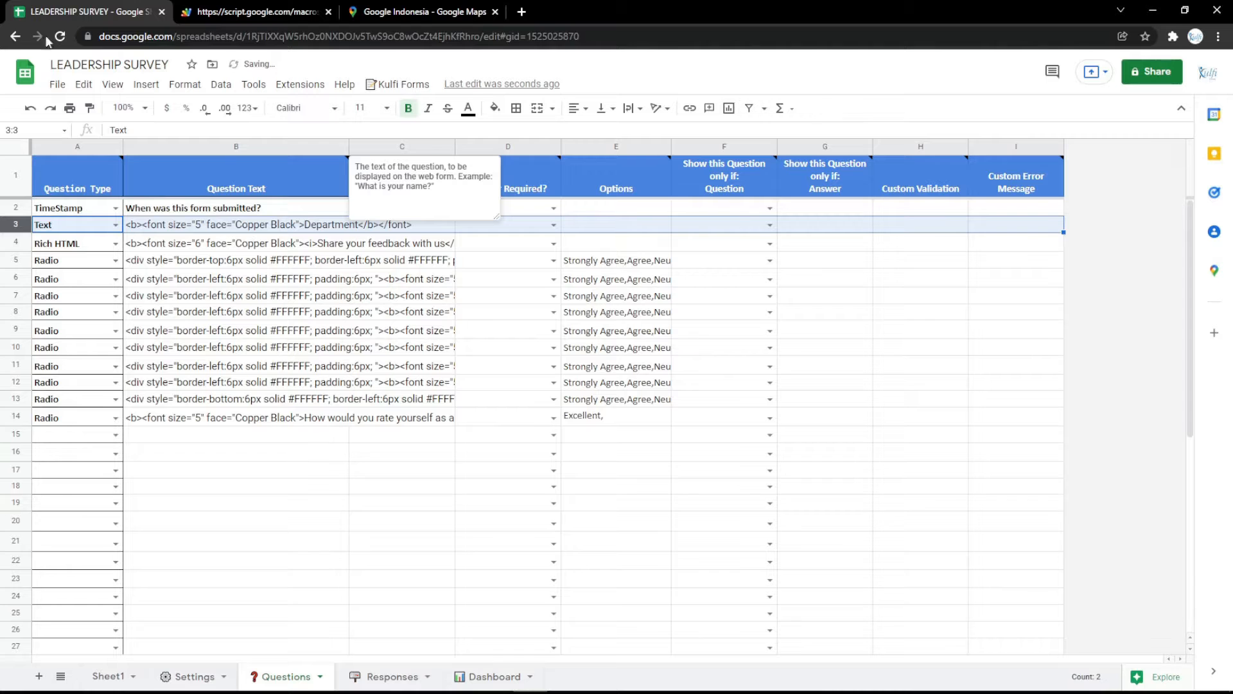
pyautogui.click(186, 675)
pyautogui.click(373, 330)
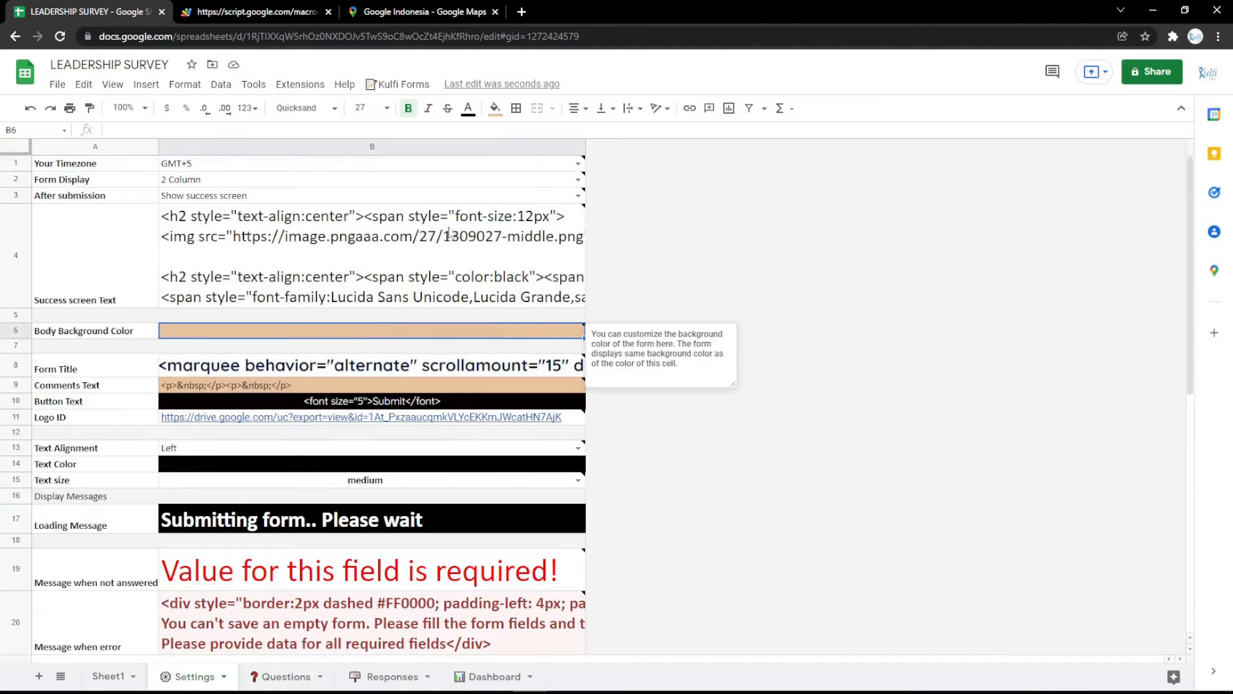
pyautogui.click(495, 109)
pyautogui.click(638, 259)
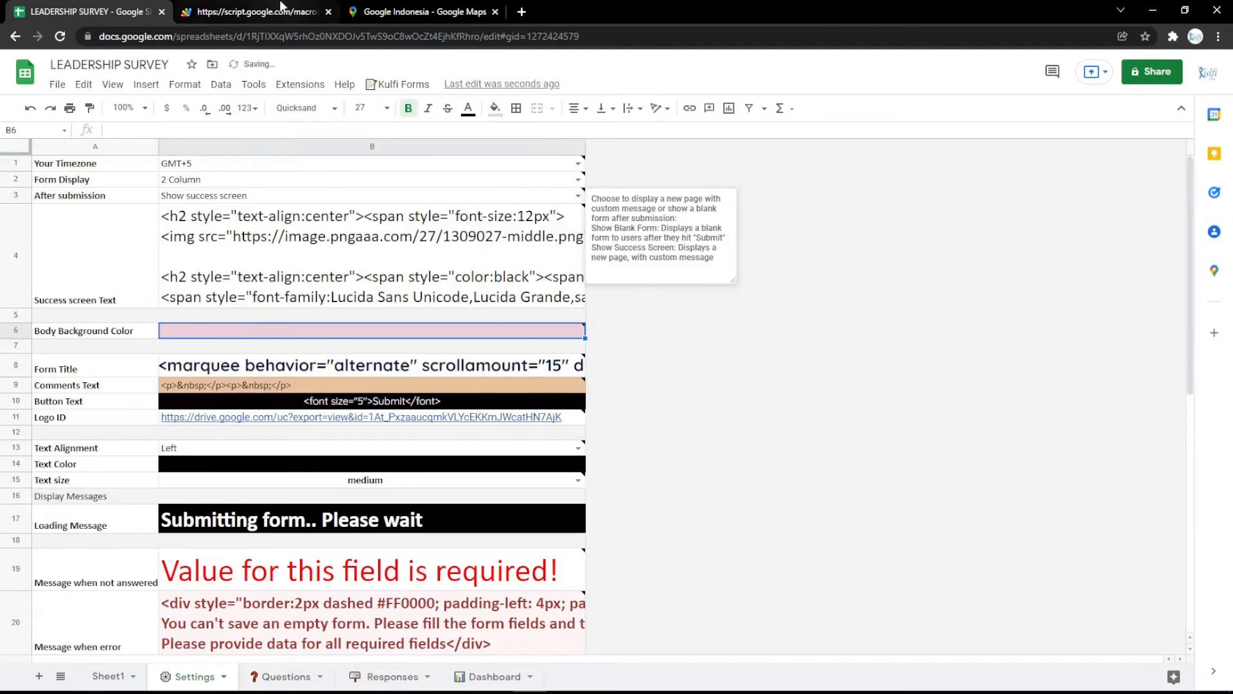
pyautogui.click(280, 10)
pyautogui.press('F5')
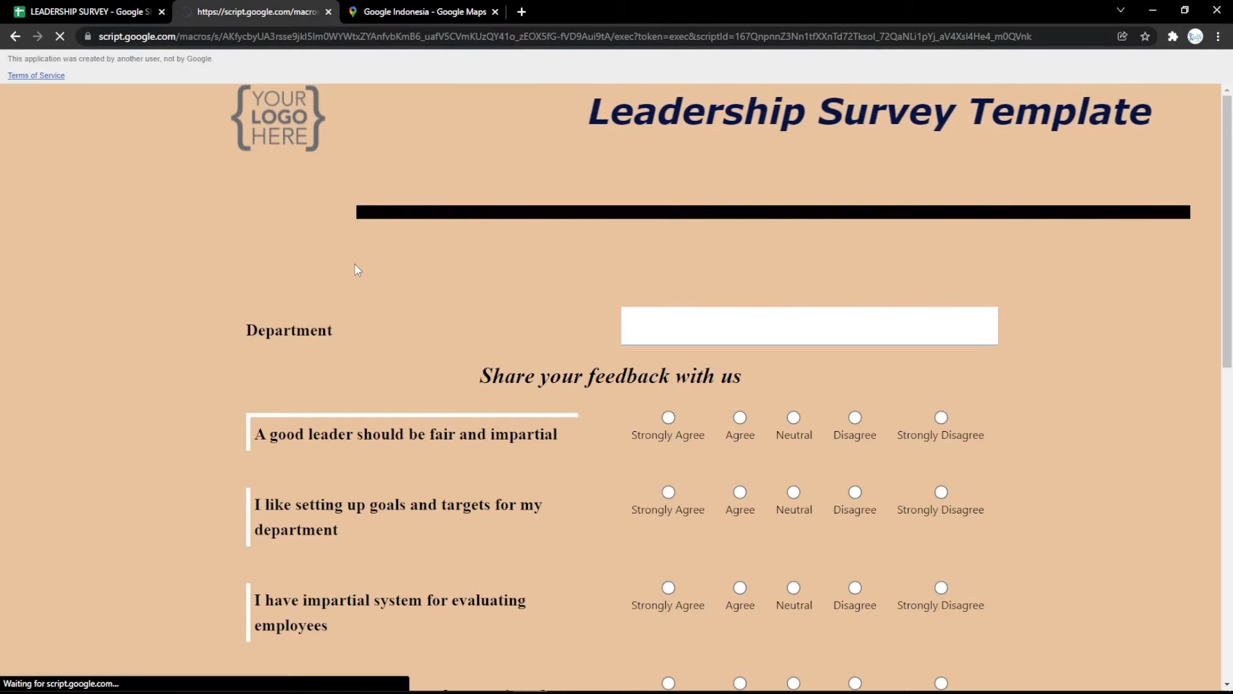
pyautogui.scroll(-10, 363, 282)
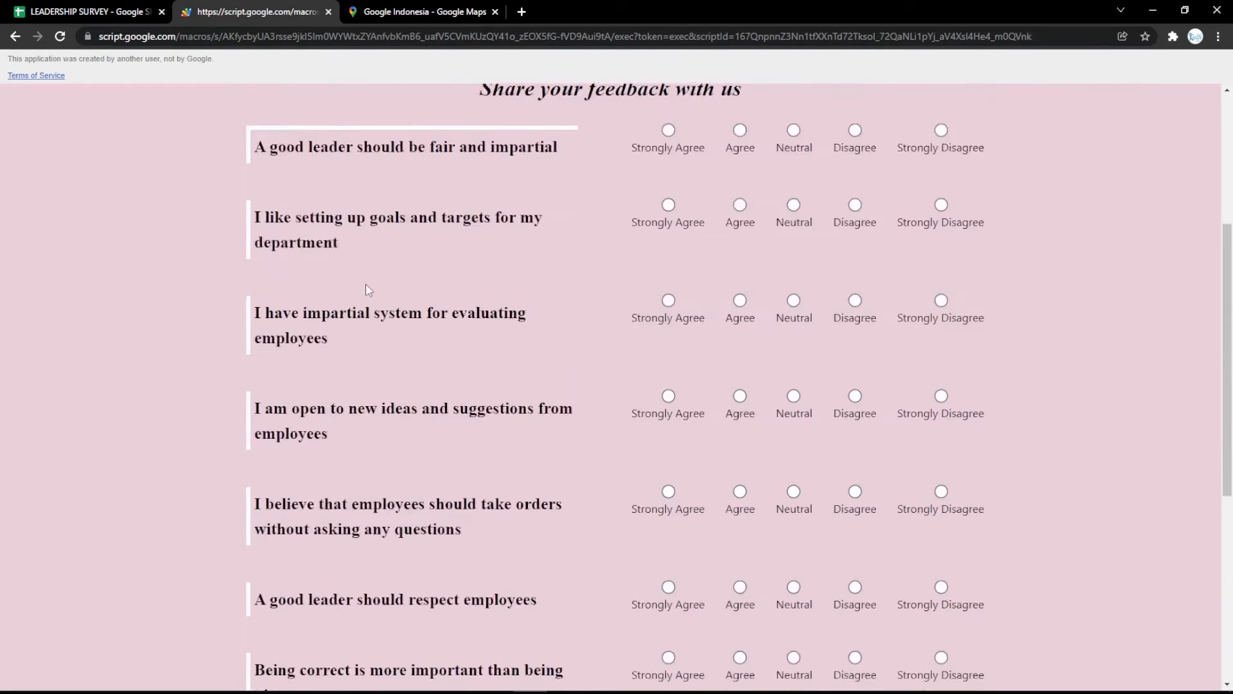
pyautogui.scroll(11, 371, 303)
# Step: Fill the Button Text cell in the Settings sheet with magenta and reload the web form to check the Submit button
pyautogui.click(90, 11)
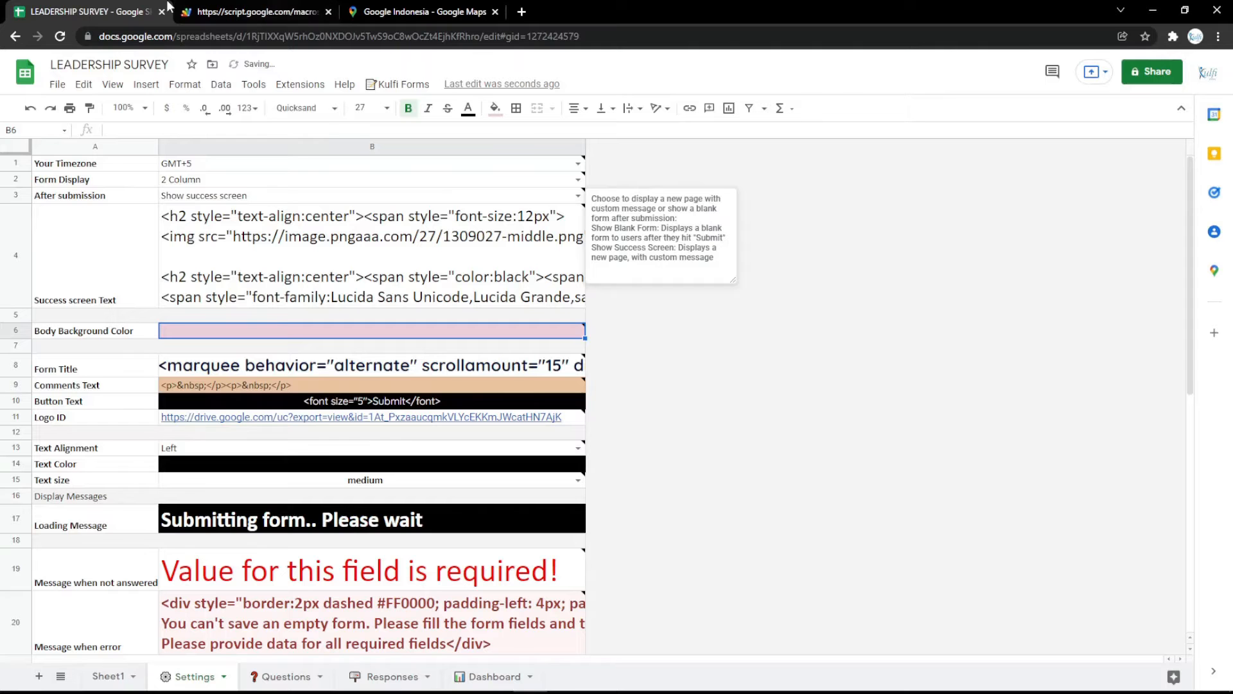
pyautogui.click(299, 401)
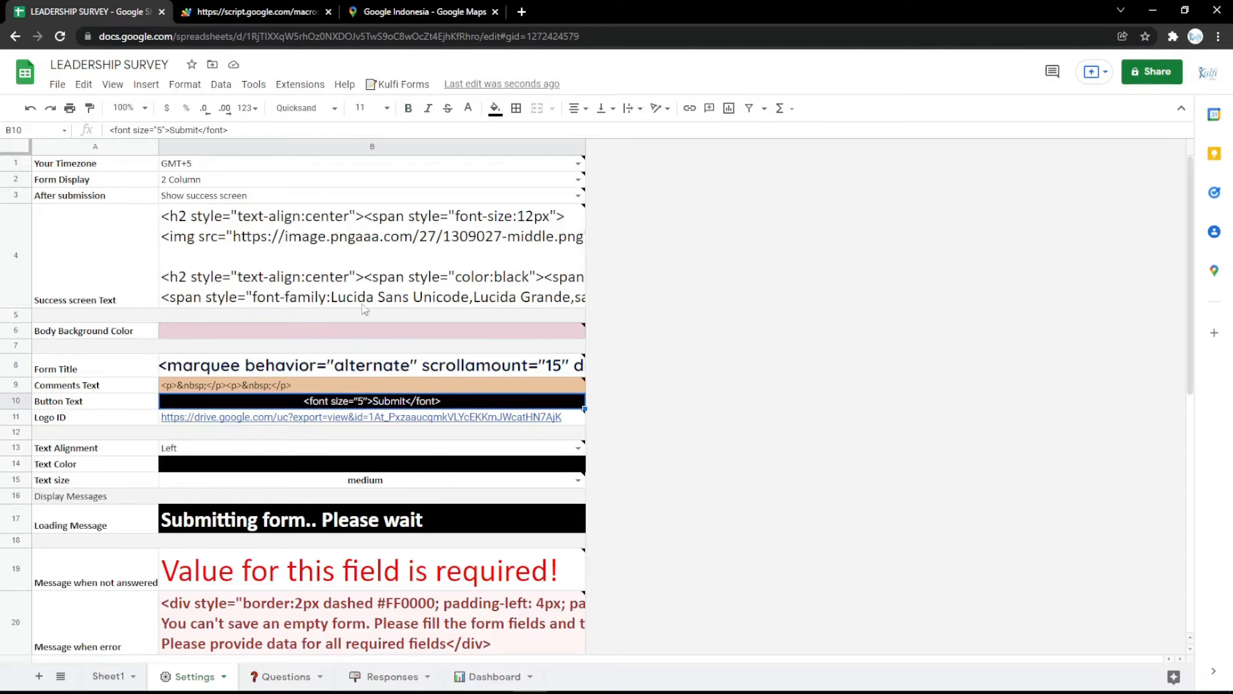
pyautogui.click(494, 108)
pyautogui.click(639, 242)
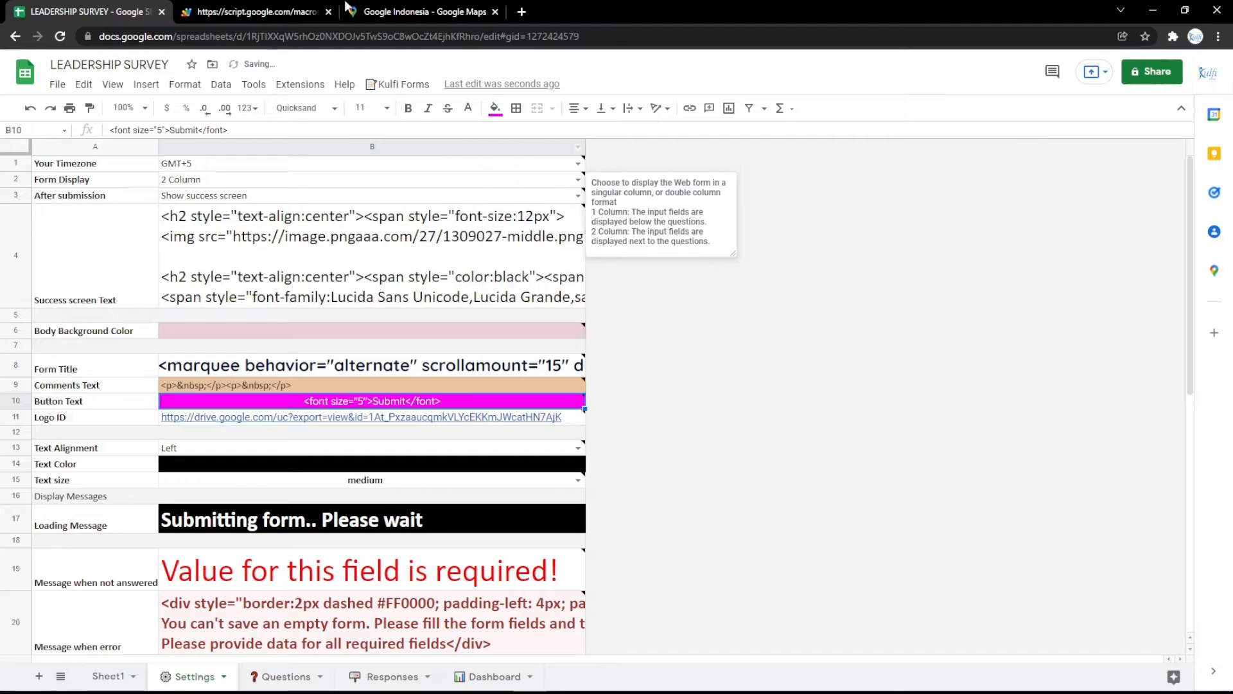
pyautogui.click(257, 10)
pyautogui.press('F5')
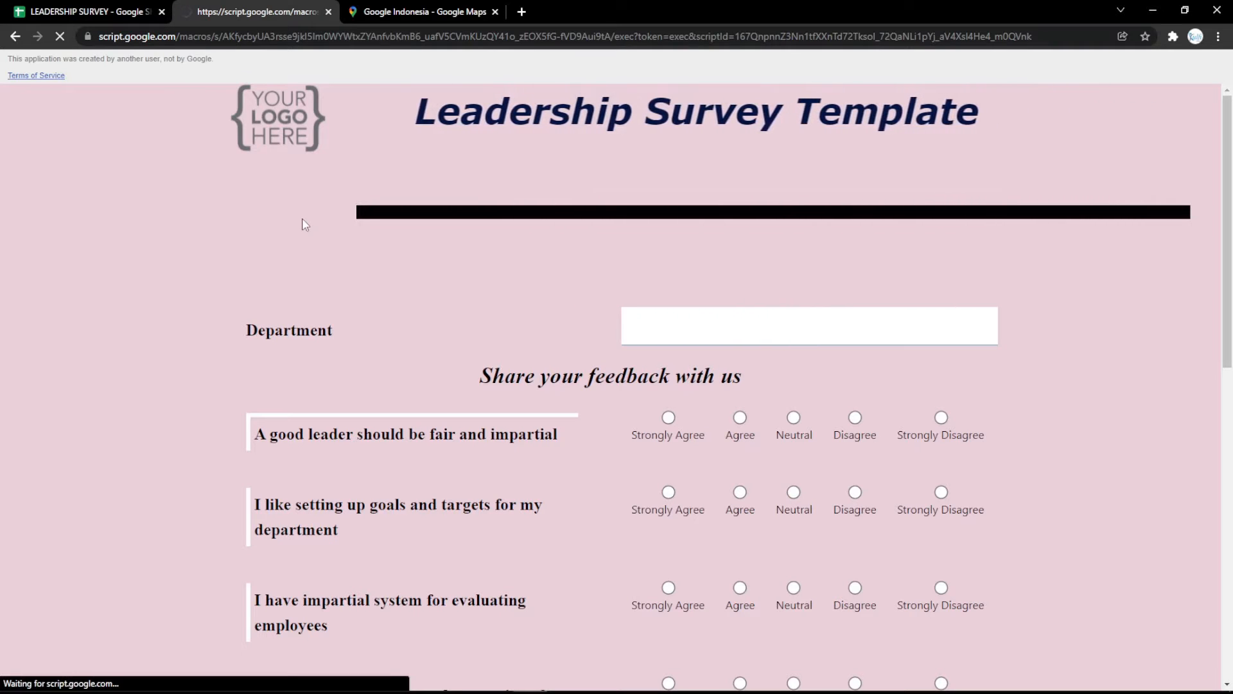
pyautogui.scroll(-10, 303, 221)
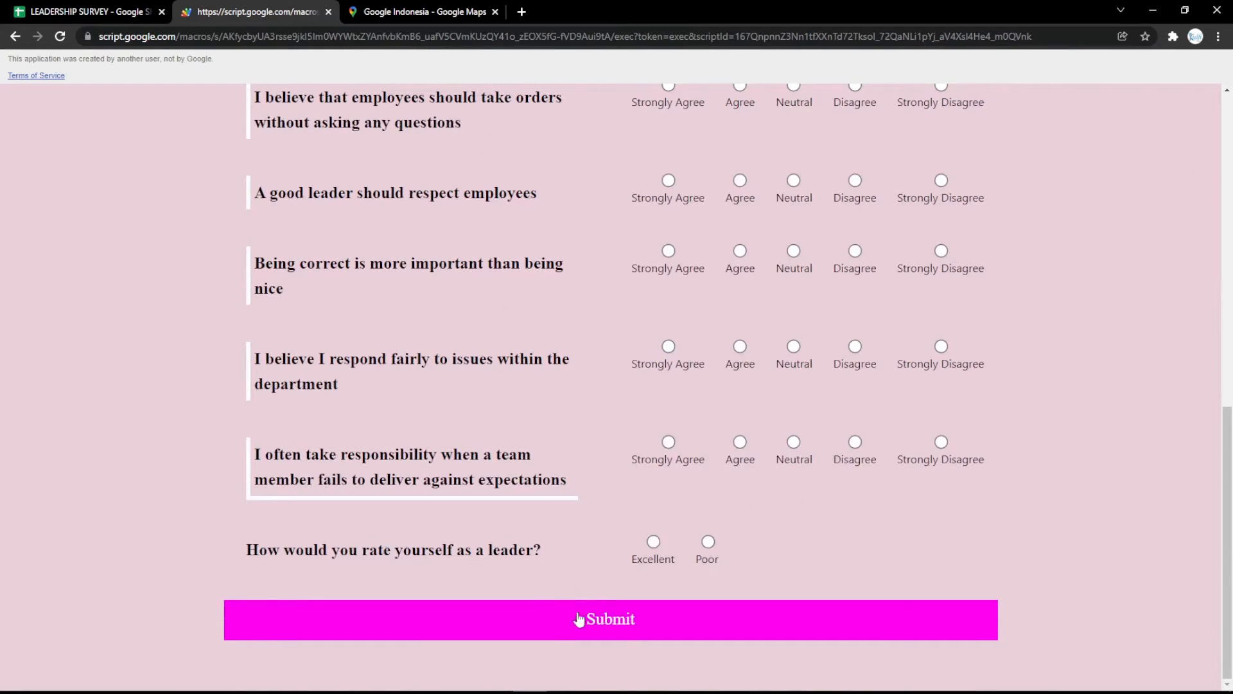
# Step: Select the Logo ID cell in Settings, open the bookmarked logo image in a new browser tab, and copy its address
pyautogui.click(101, 11)
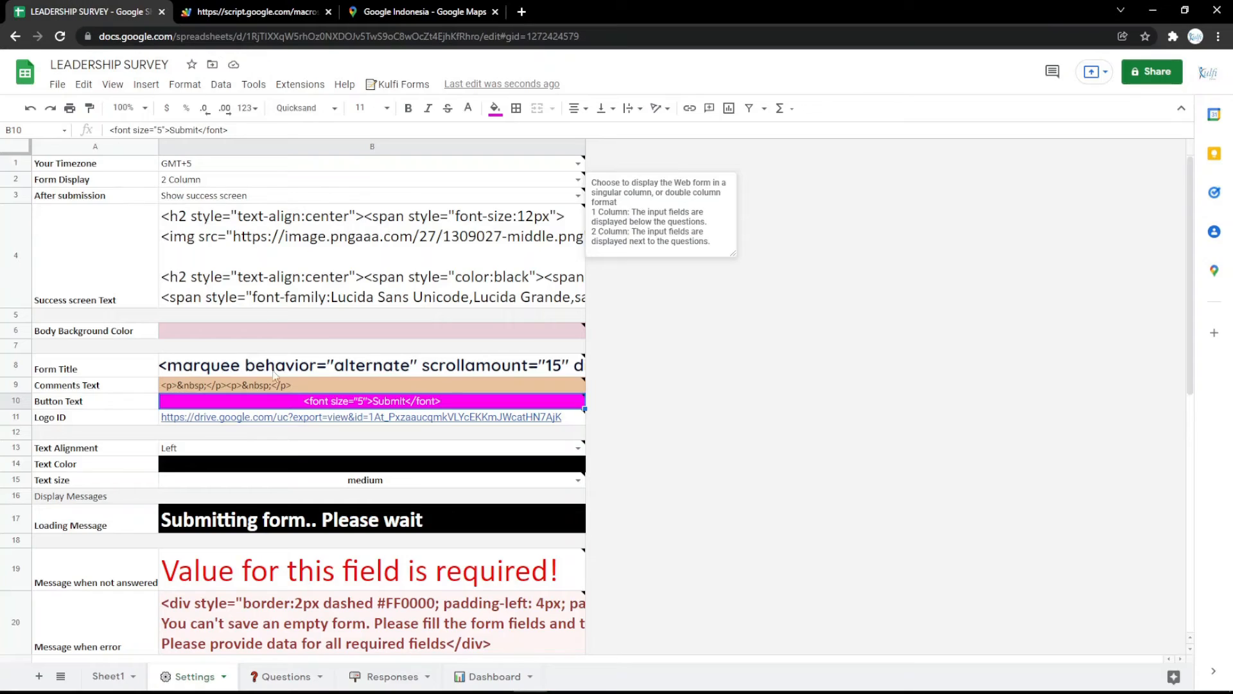
pyautogui.click(317, 423)
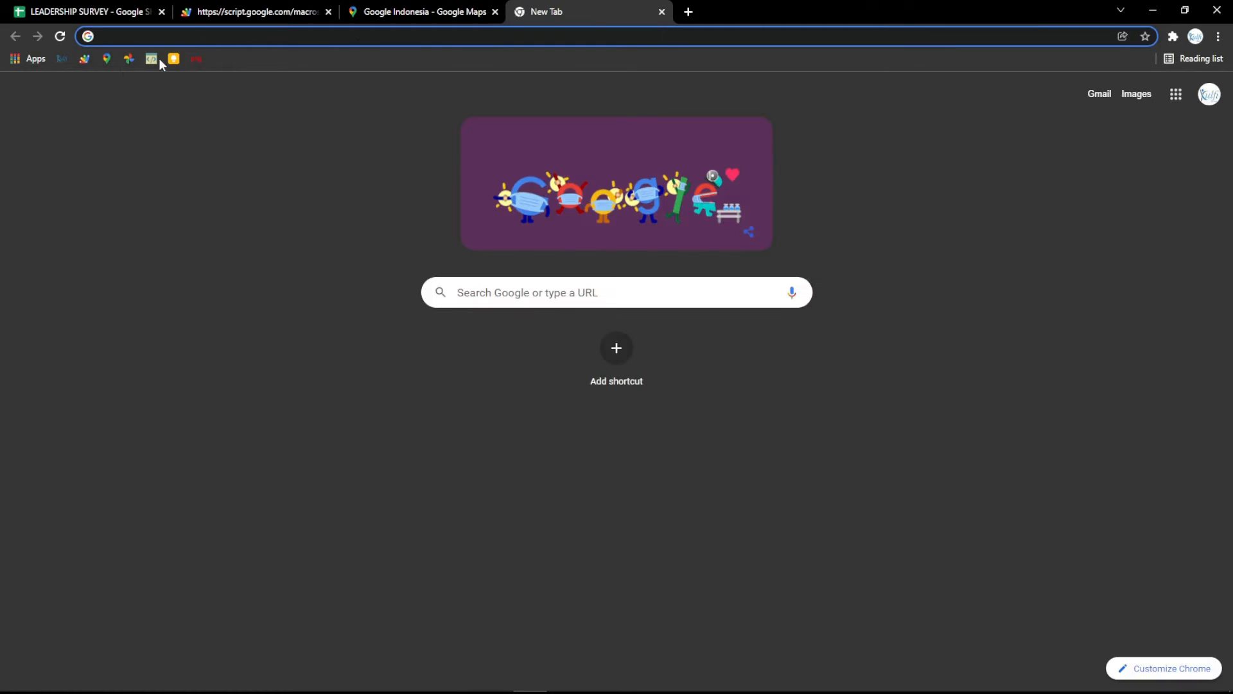
pyautogui.click(126, 59)
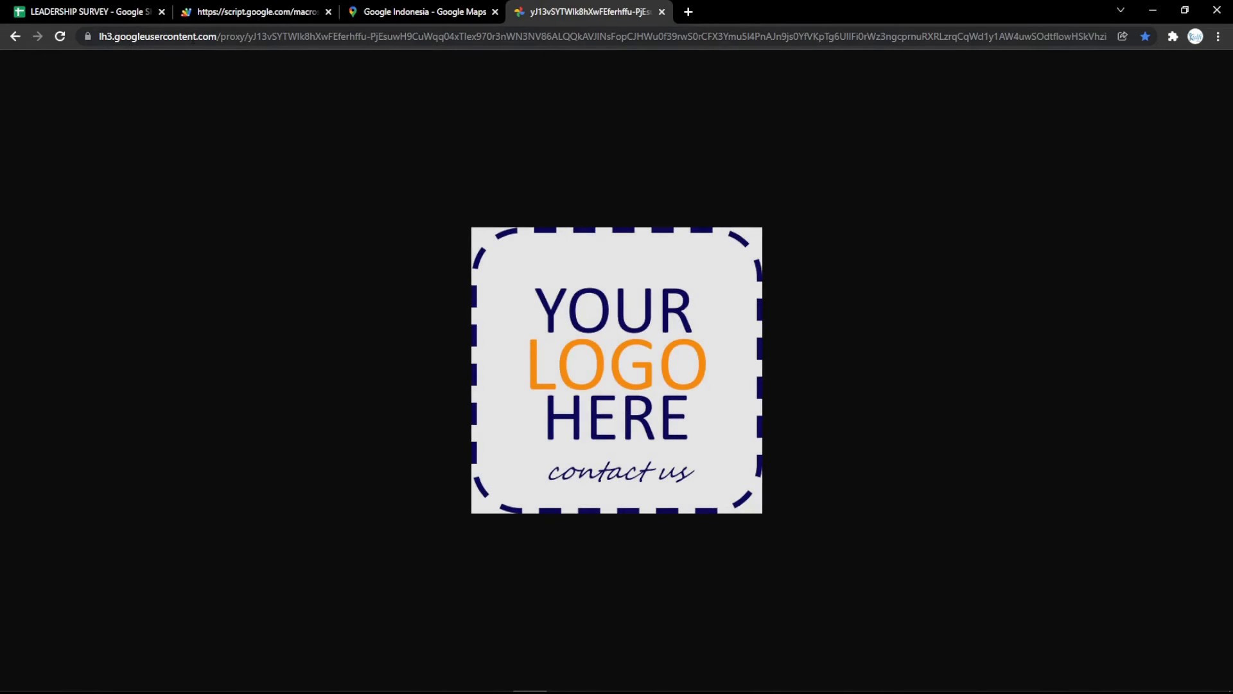
pyautogui.click(192, 37)
pyautogui.hotkey('ctrl', 'c')
# Step: Paste the copied image address as the Logo ID in the Settings sheet and check the logo on the web form
pyautogui.click(90, 11)
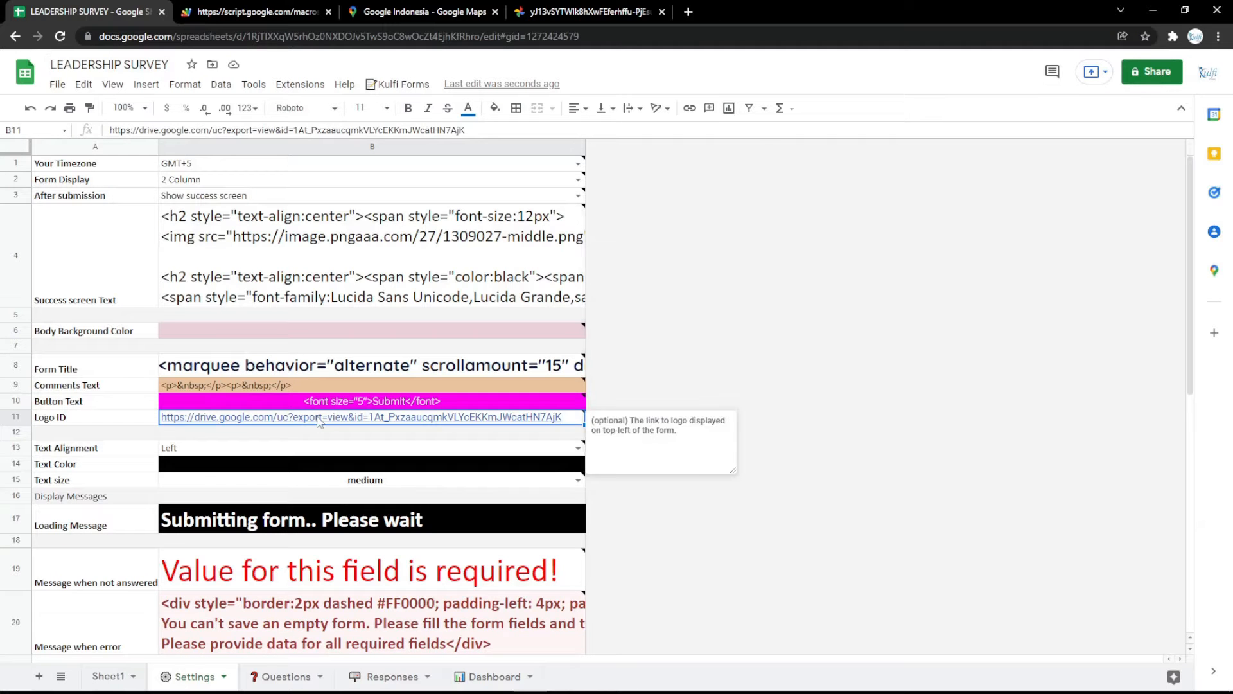
pyautogui.hotkey('ctrl', 'v')
pyautogui.click(287, 8)
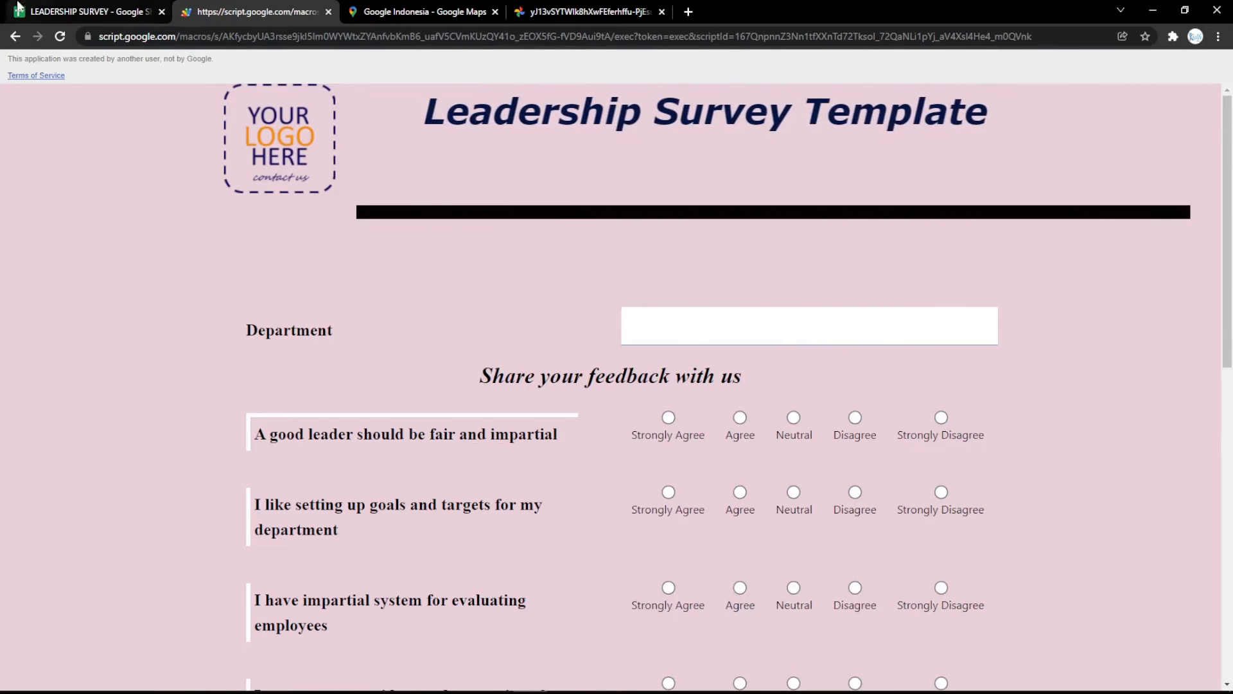
# Step: Fill the Text Color cell in the Settings sheet with magenta and reload the web form to check its text
pyautogui.click(19, 9)
pyautogui.click(321, 464)
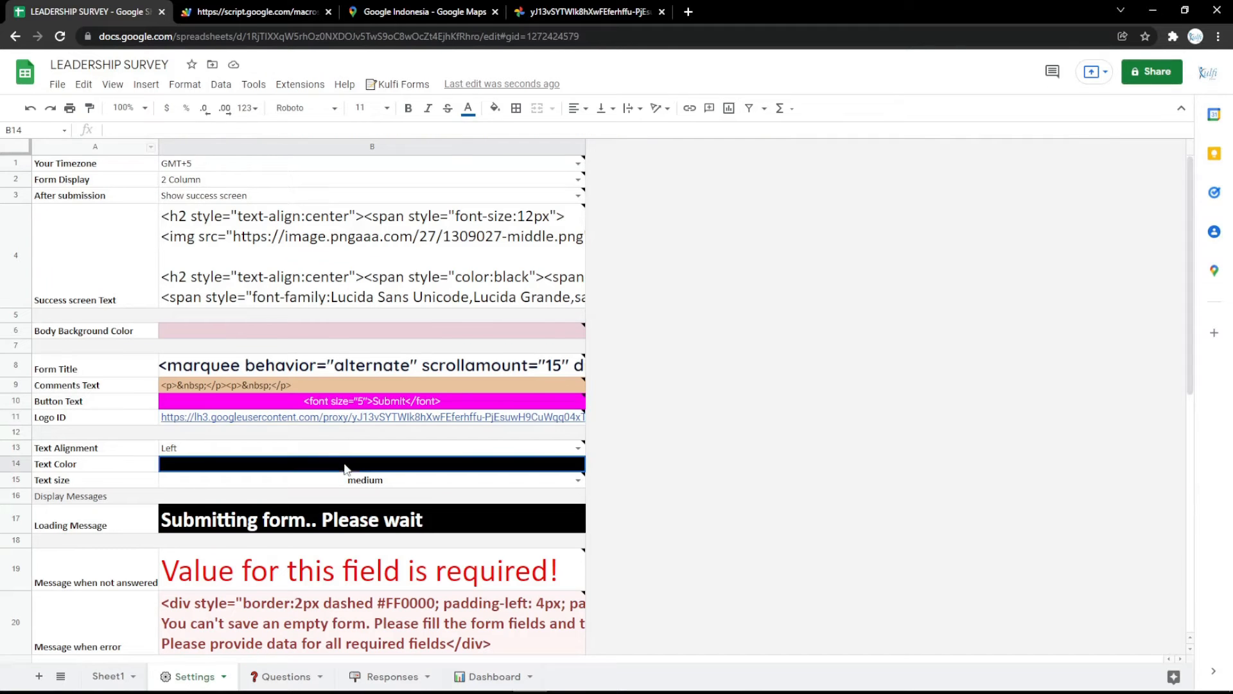
pyautogui.click(494, 108)
pyautogui.click(639, 240)
pyautogui.click(257, 12)
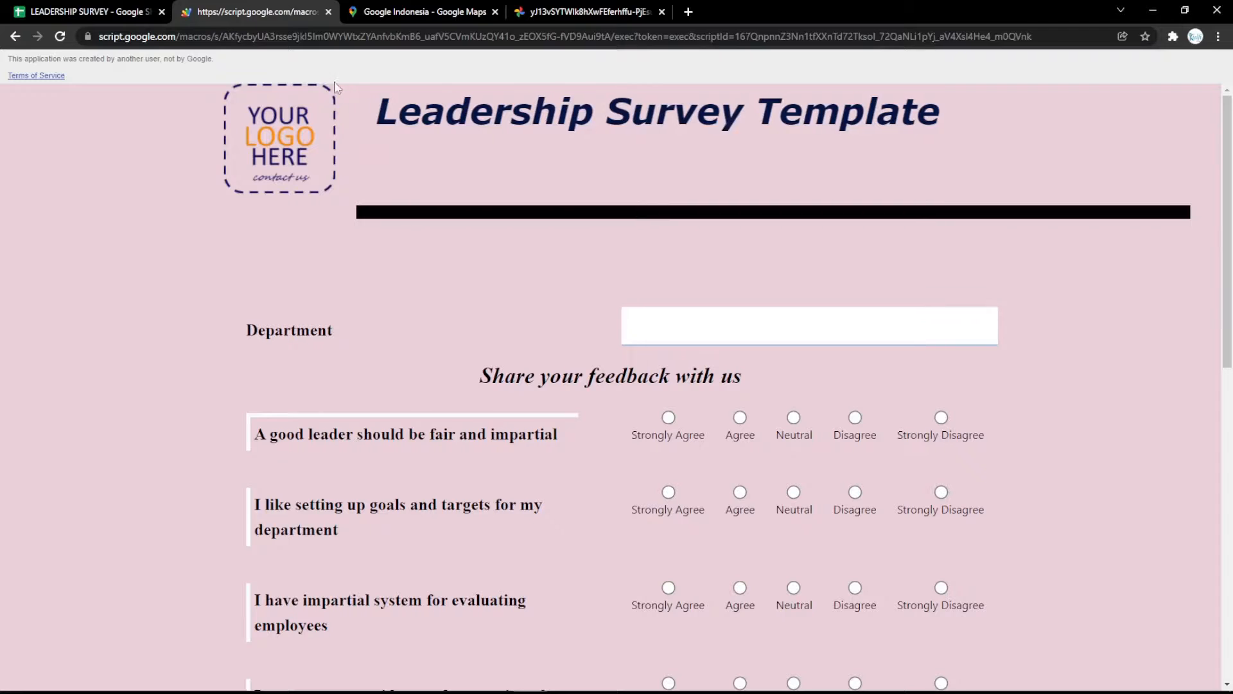
pyautogui.press('F5')
pyautogui.scroll(-15, 431, 270)
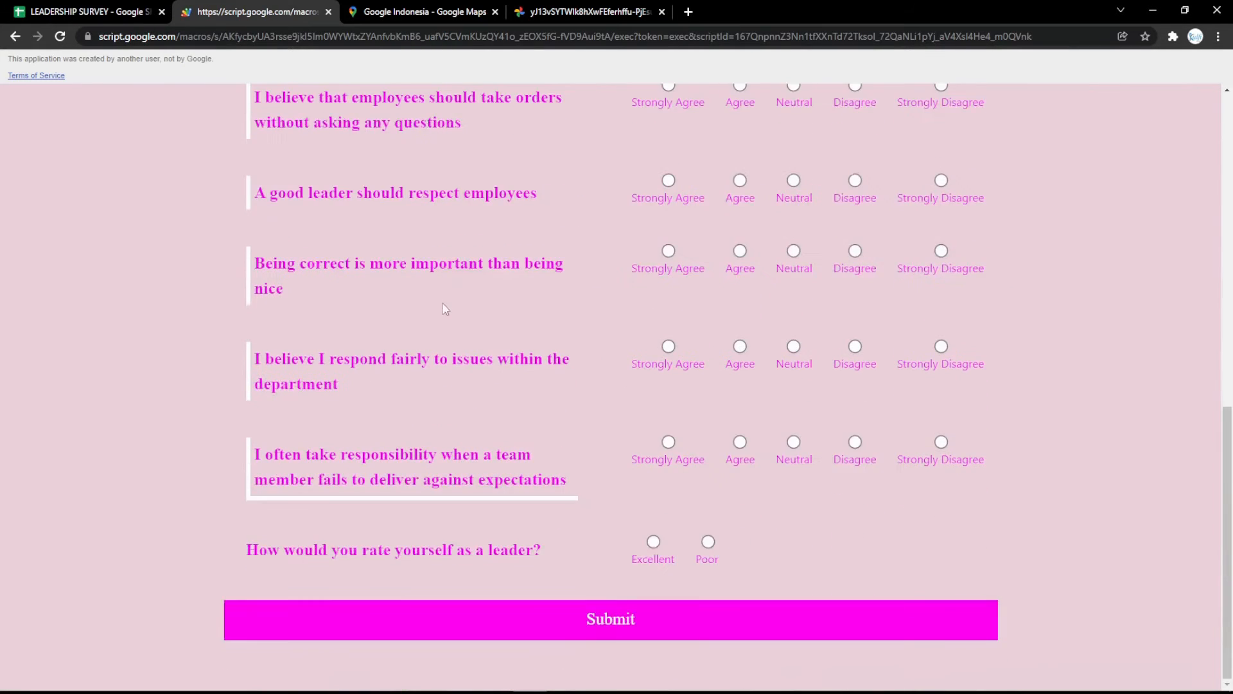
pyautogui.scroll(15, 442, 304)
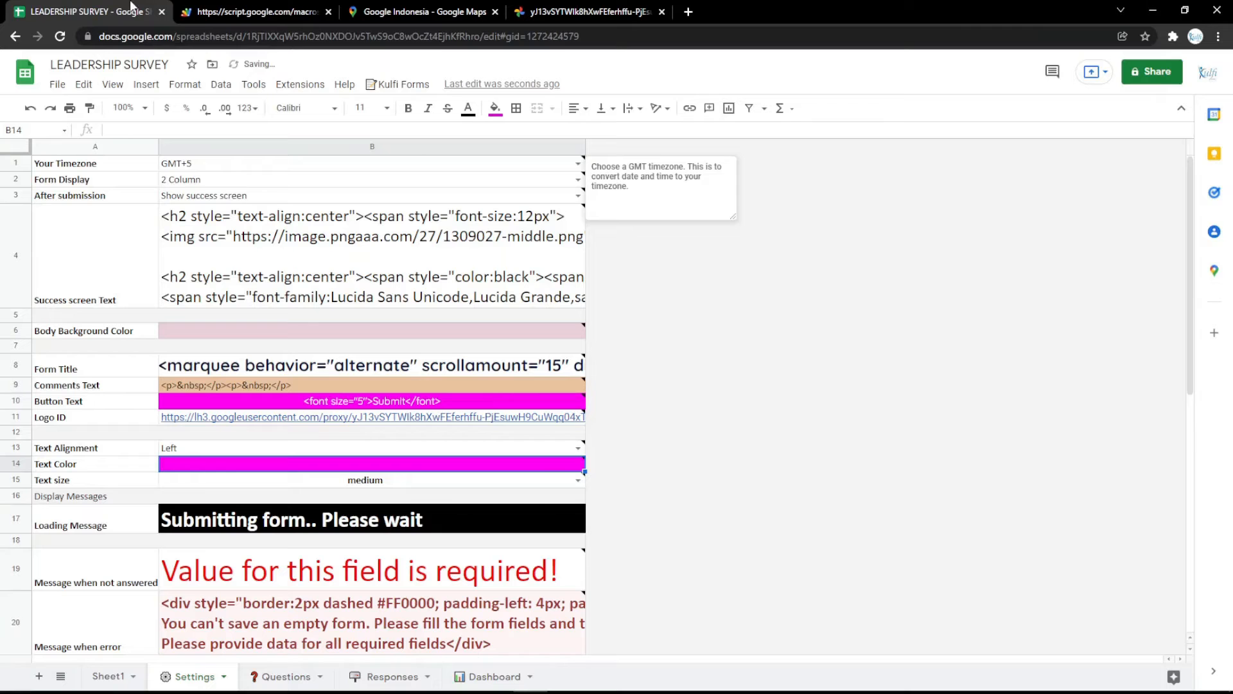
# Step: Change the Loading Message in Settings to "Submitting form.. Please wait a minutes" and reload the web form
pyautogui.click(132, 9)
pyautogui.click(353, 517)
pyautogui.doubleClick(427, 533)
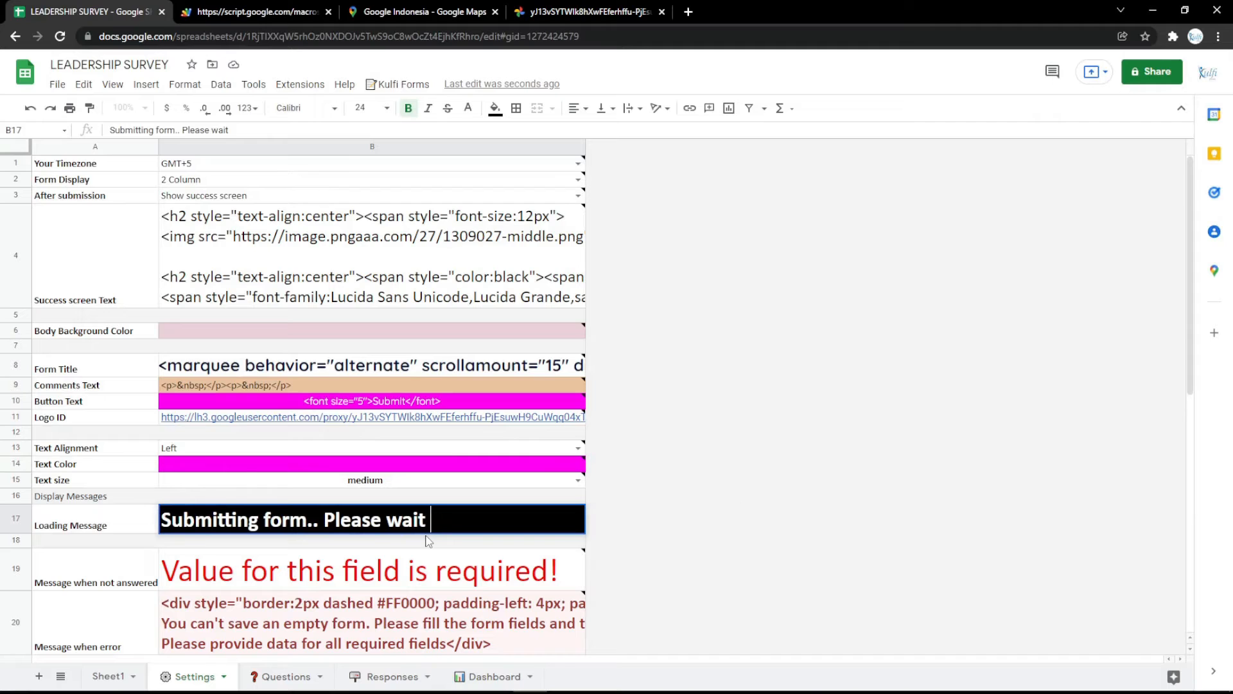
pyautogui.write('a minutes')
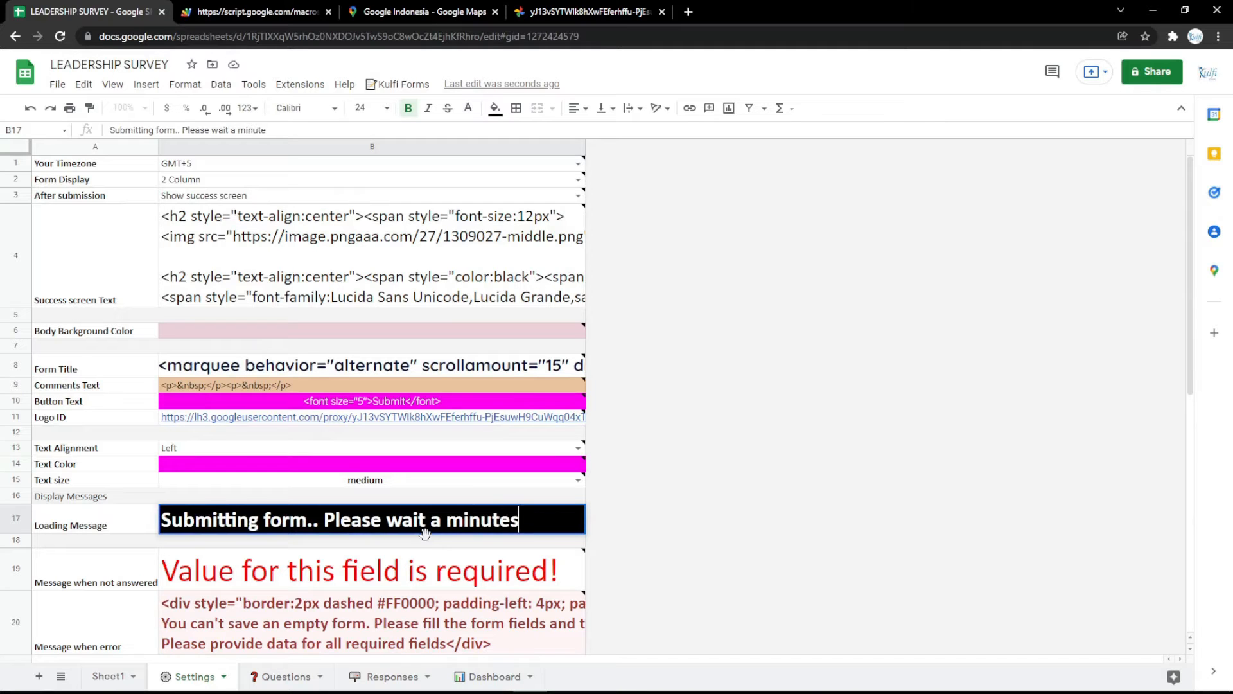
pyautogui.press('Return')
pyautogui.click(240, 15)
pyautogui.press('F5')
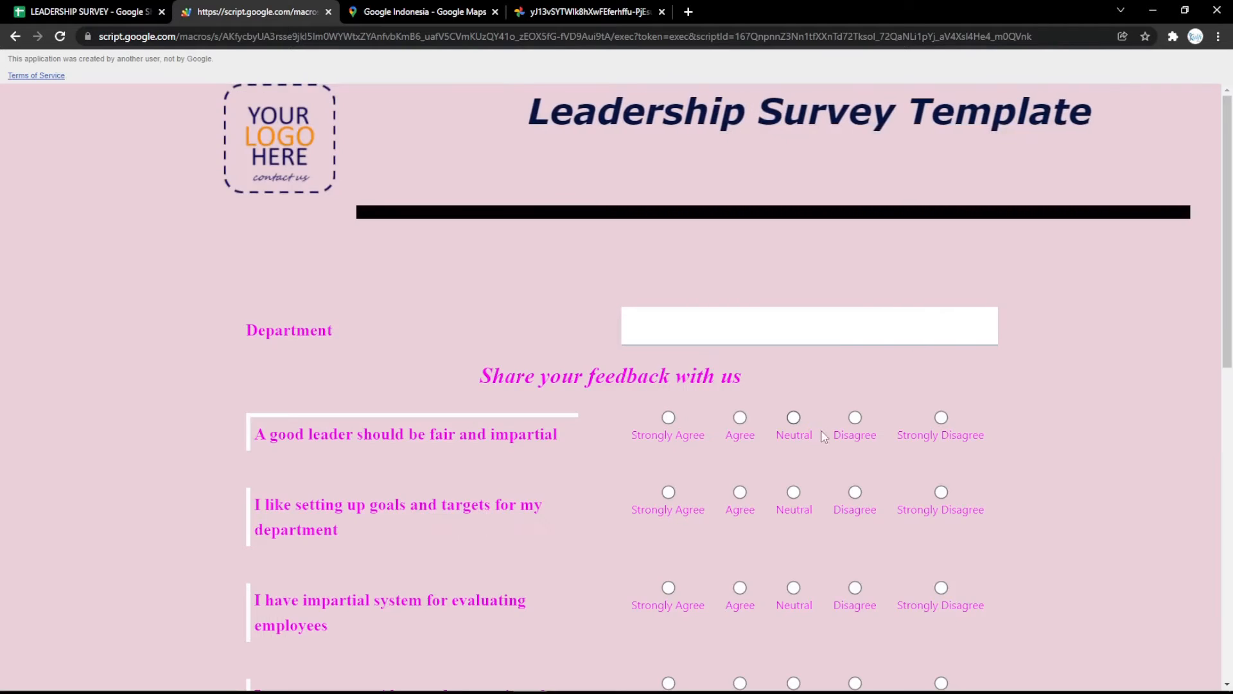
# Step: Open the Form Title cell's HTML content in the Settings sheet
pyautogui.click(97, 12)
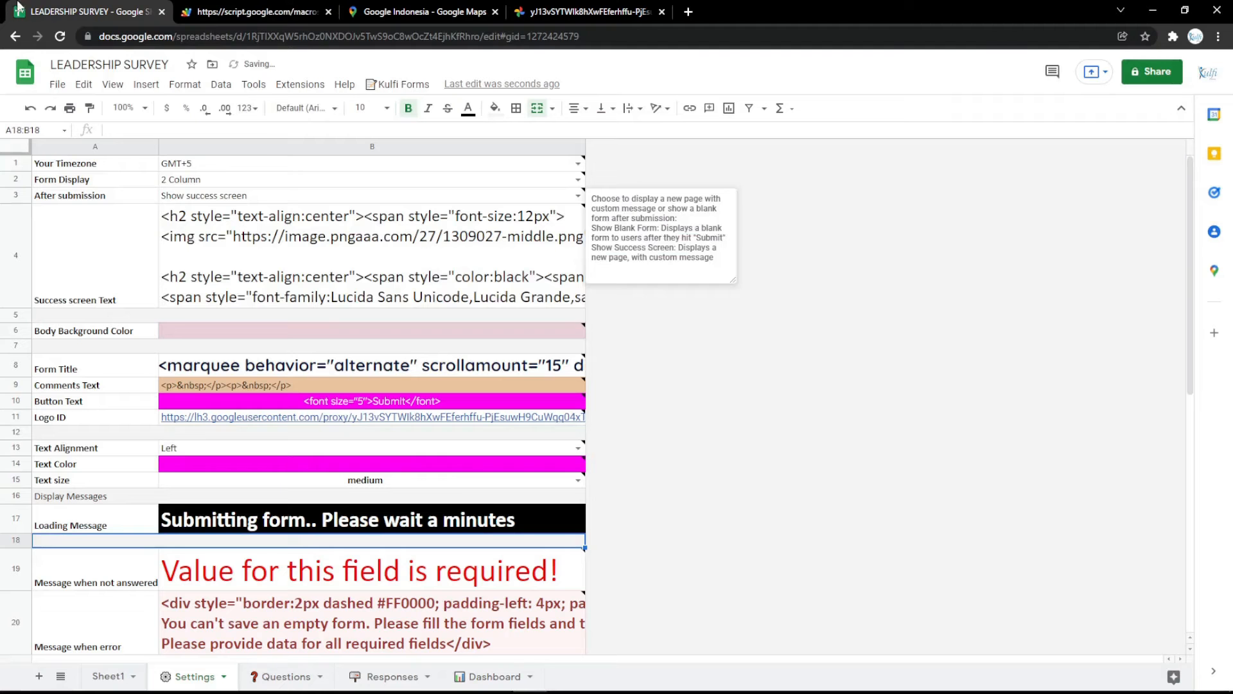
pyautogui.click(394, 375)
pyautogui.doubleClick(383, 361)
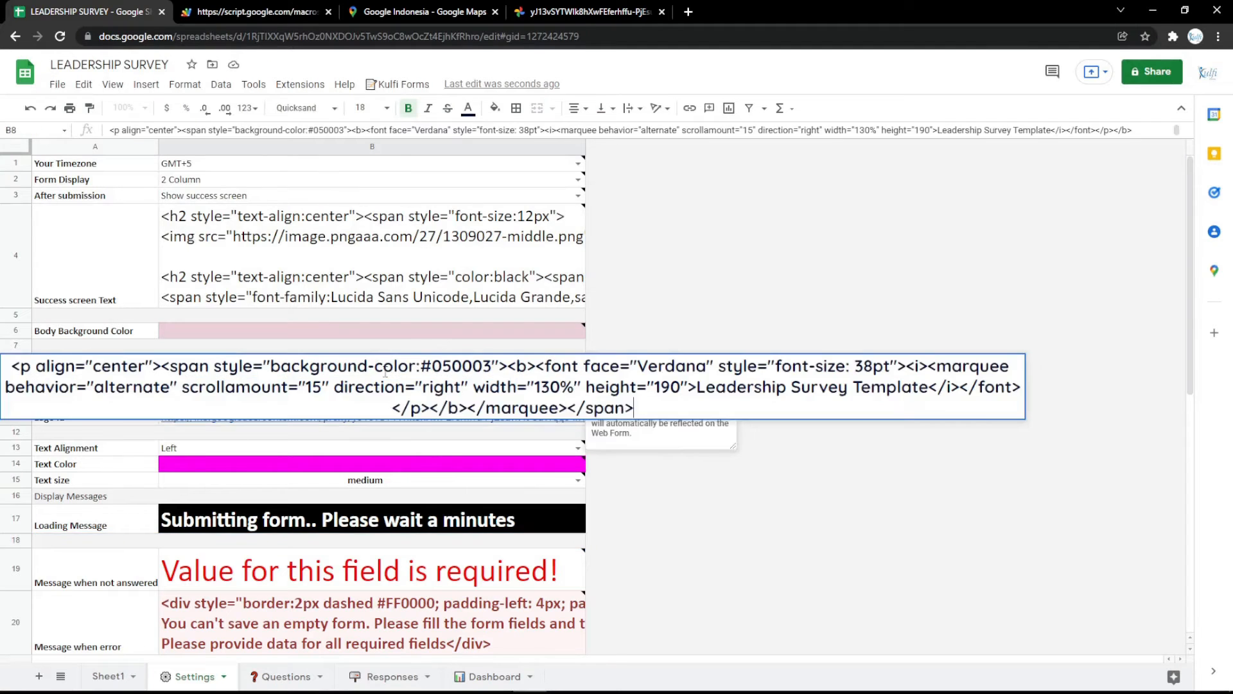
pyautogui.click(424, 450)
# Step: Open the bookmarked online HTML editor in a new browser tab and enter "LEADERSHIP SURVEY" as the text
pyautogui.click(688, 12)
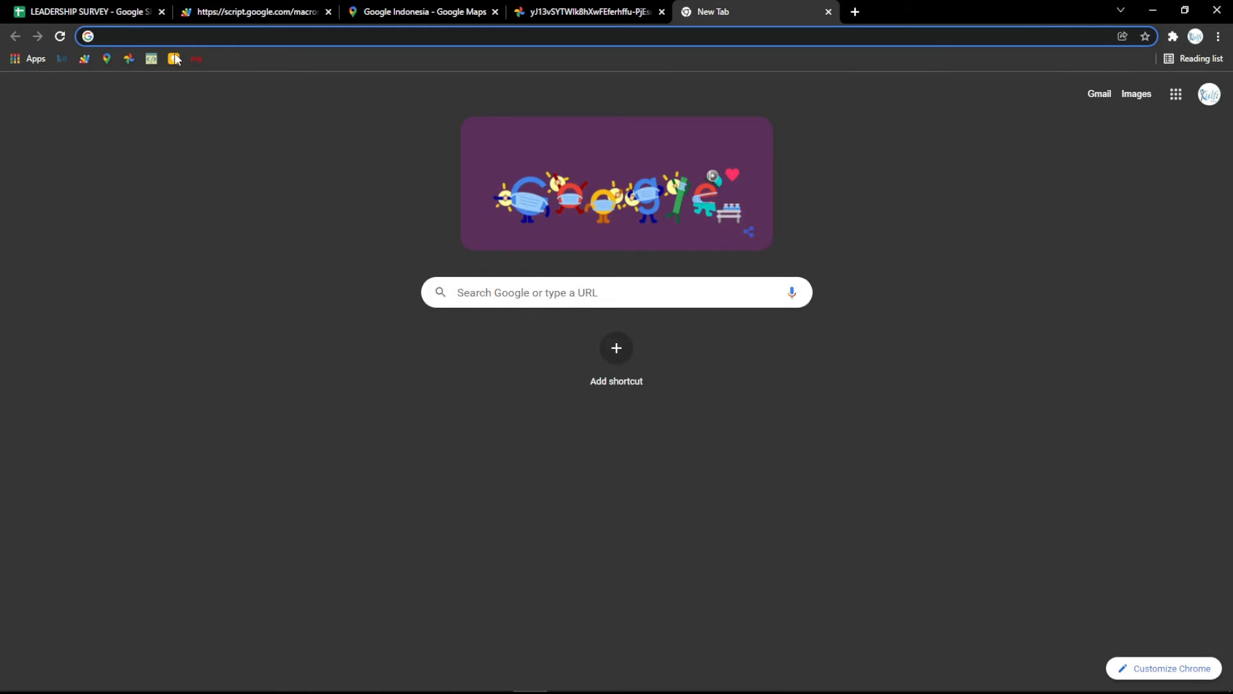
pyautogui.click(151, 58)
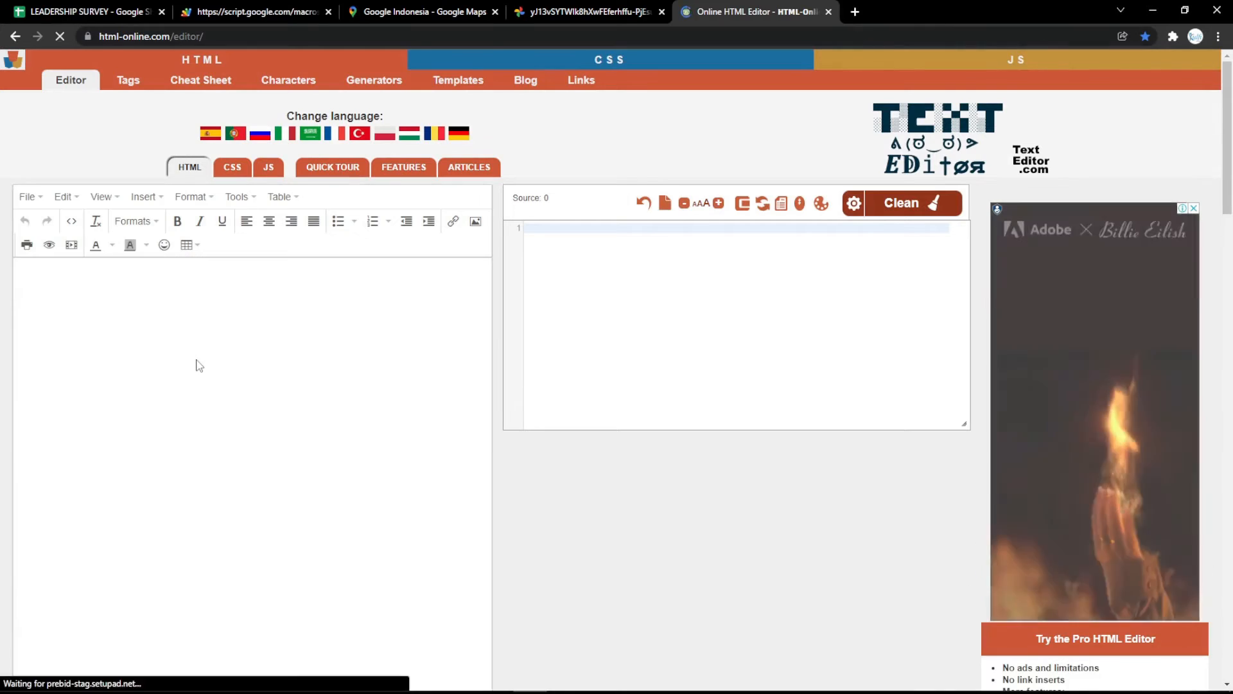
pyautogui.write('LEADE')
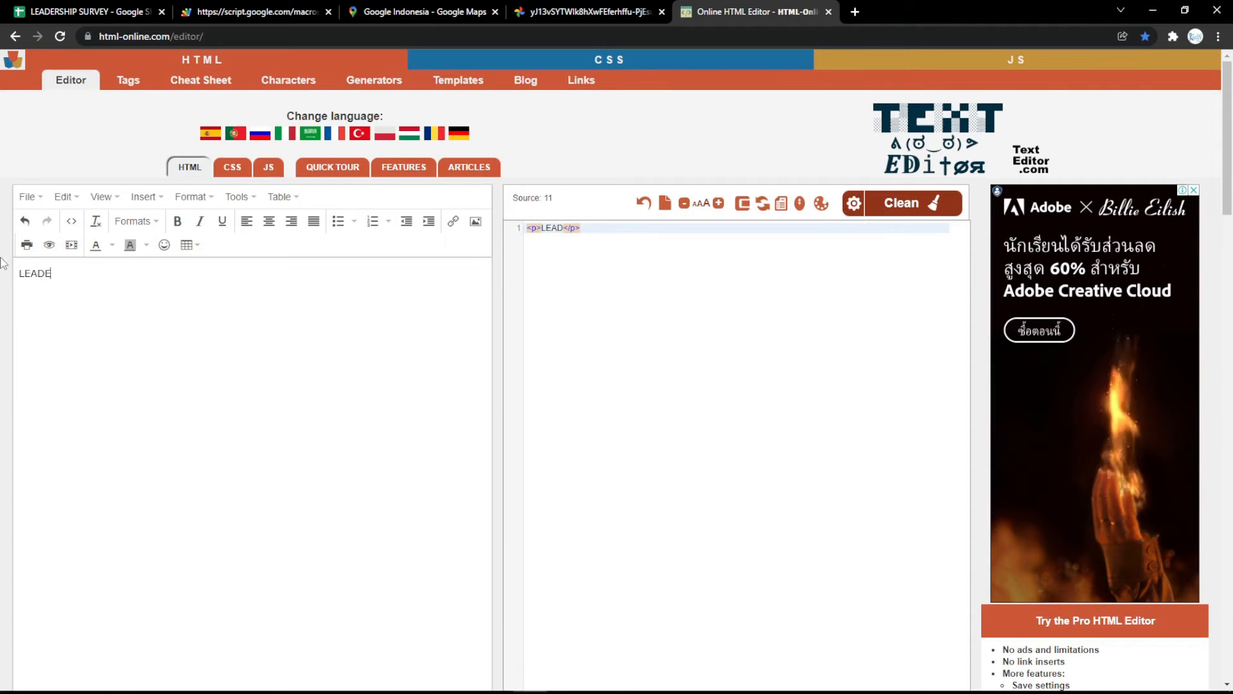
pyautogui.write('RSHIP SURVEY')
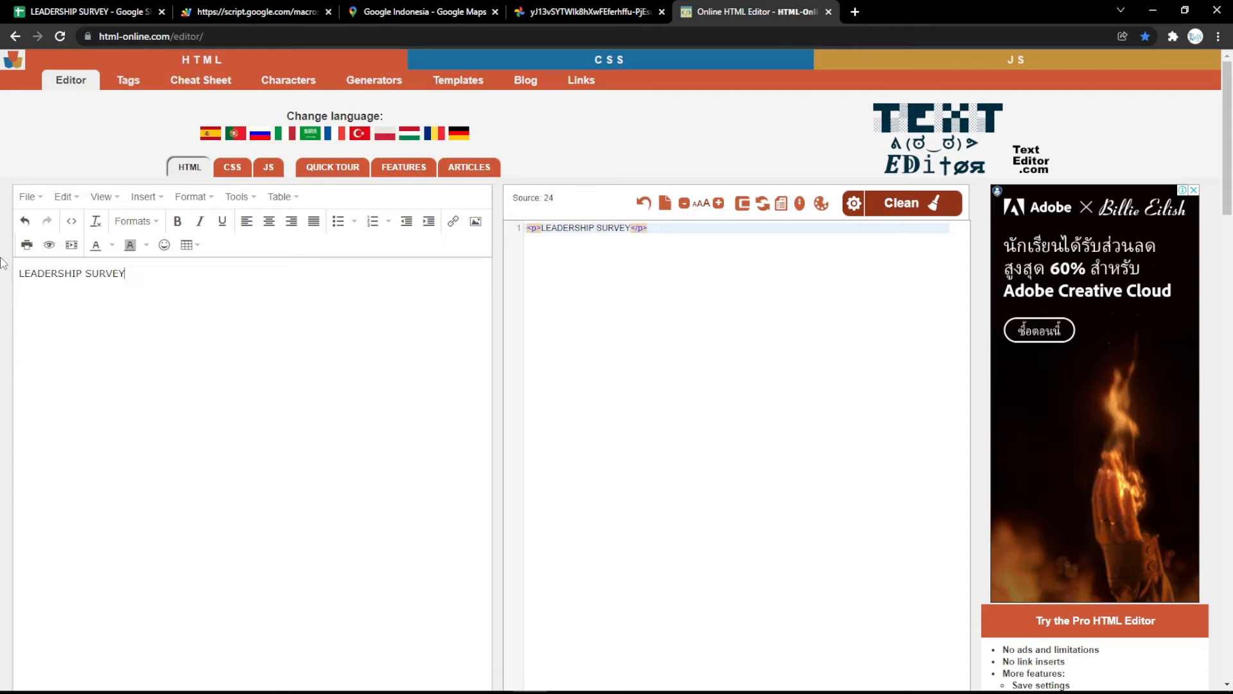
# Step: Format the LEADERSHIP SURVEY text as a centered, bold, italic, underlined Heading 1 in magenta (#ff00ff)
pyautogui.hotkey('ctrl', 'a')
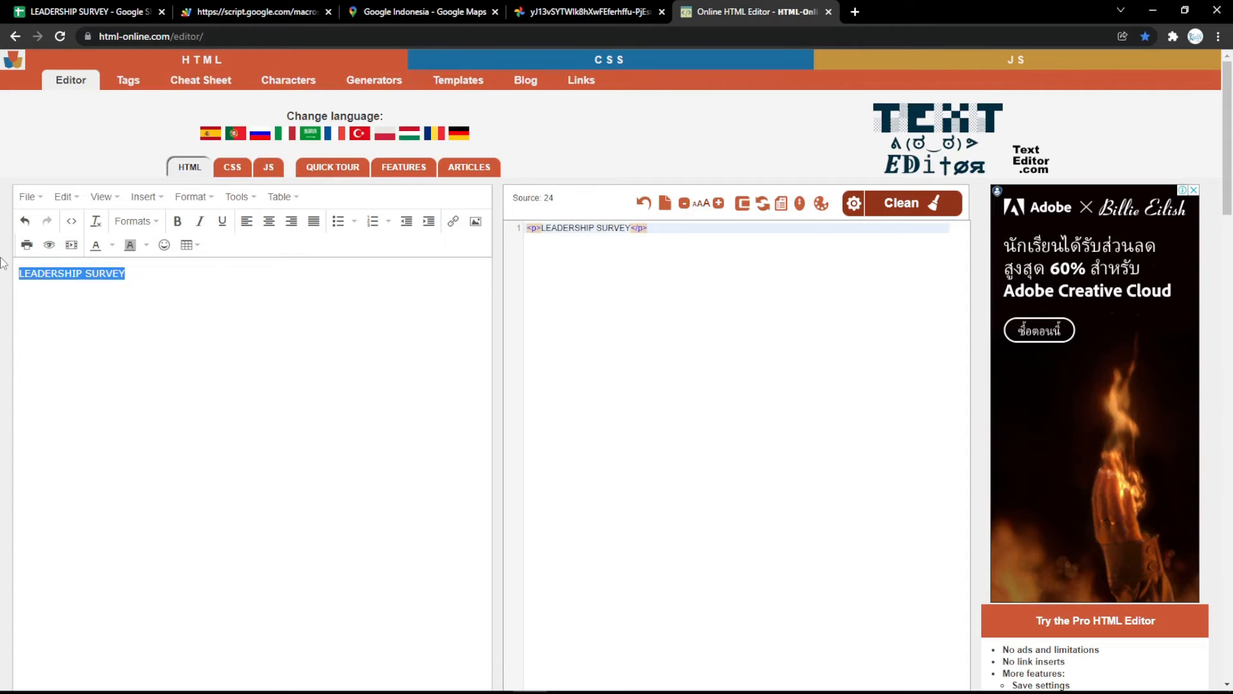
pyautogui.click(269, 220)
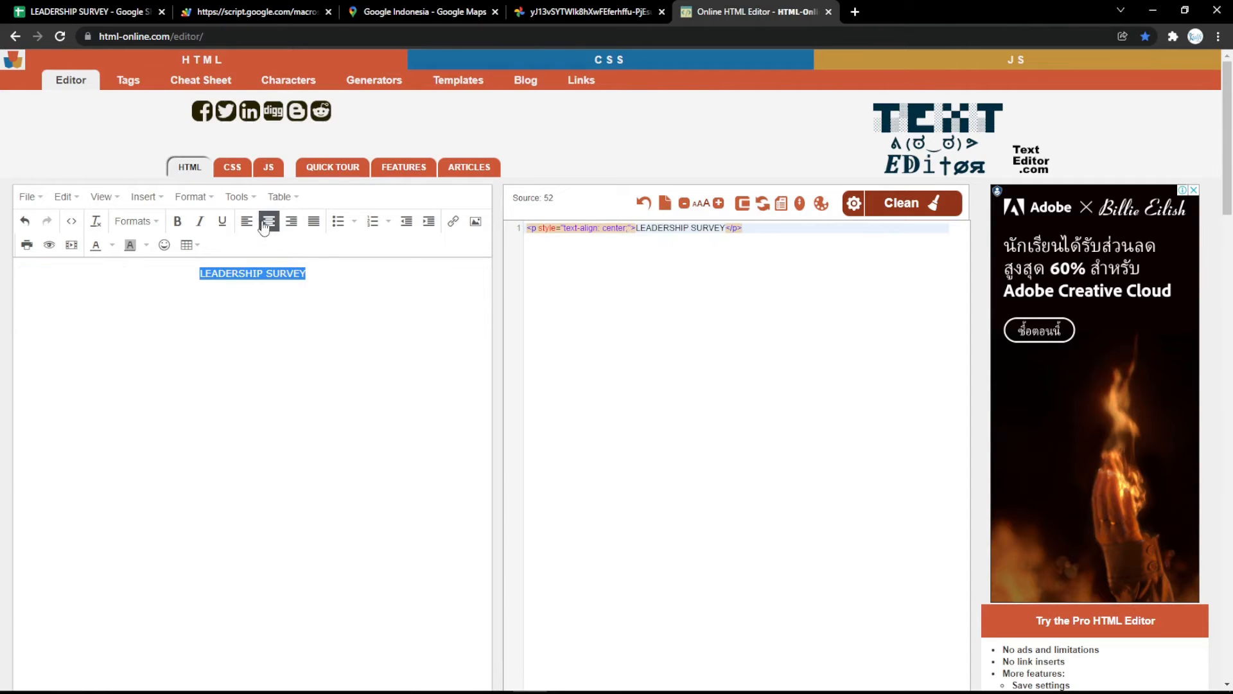
pyautogui.click(177, 221)
pyautogui.click(200, 221)
pyautogui.click(222, 221)
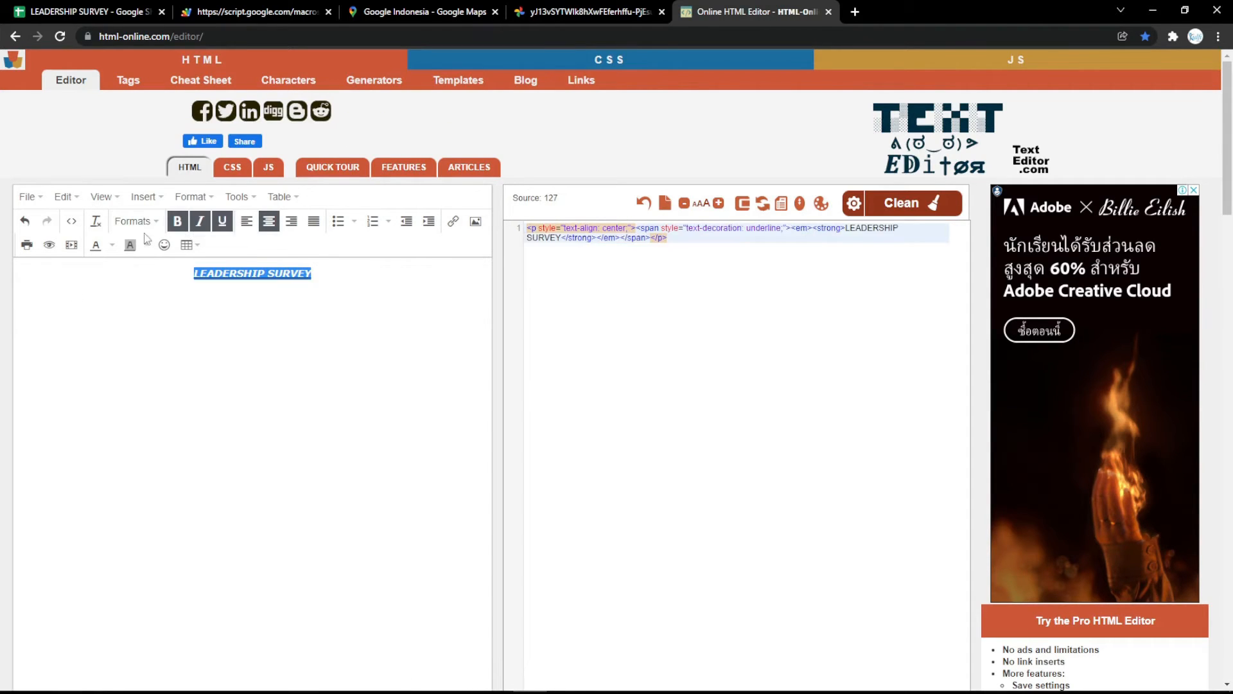
pyautogui.click(136, 221)
pyautogui.click(128, 248)
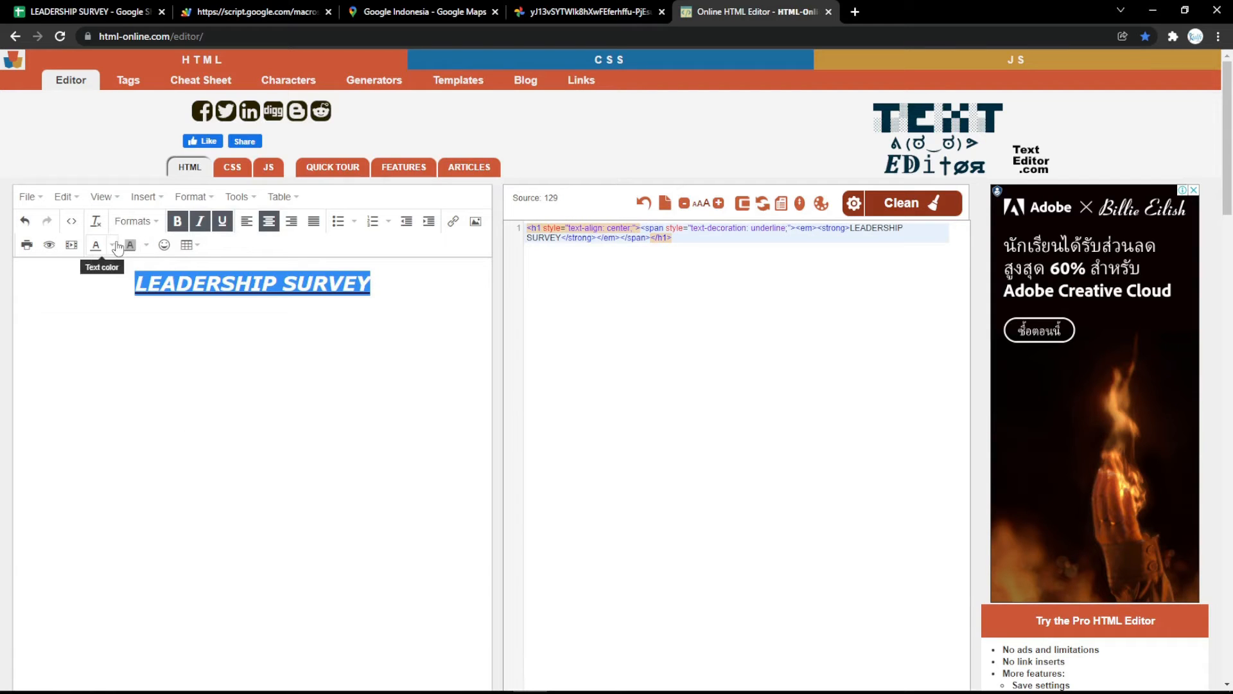
pyautogui.click(113, 248)
pyautogui.click(56, 313)
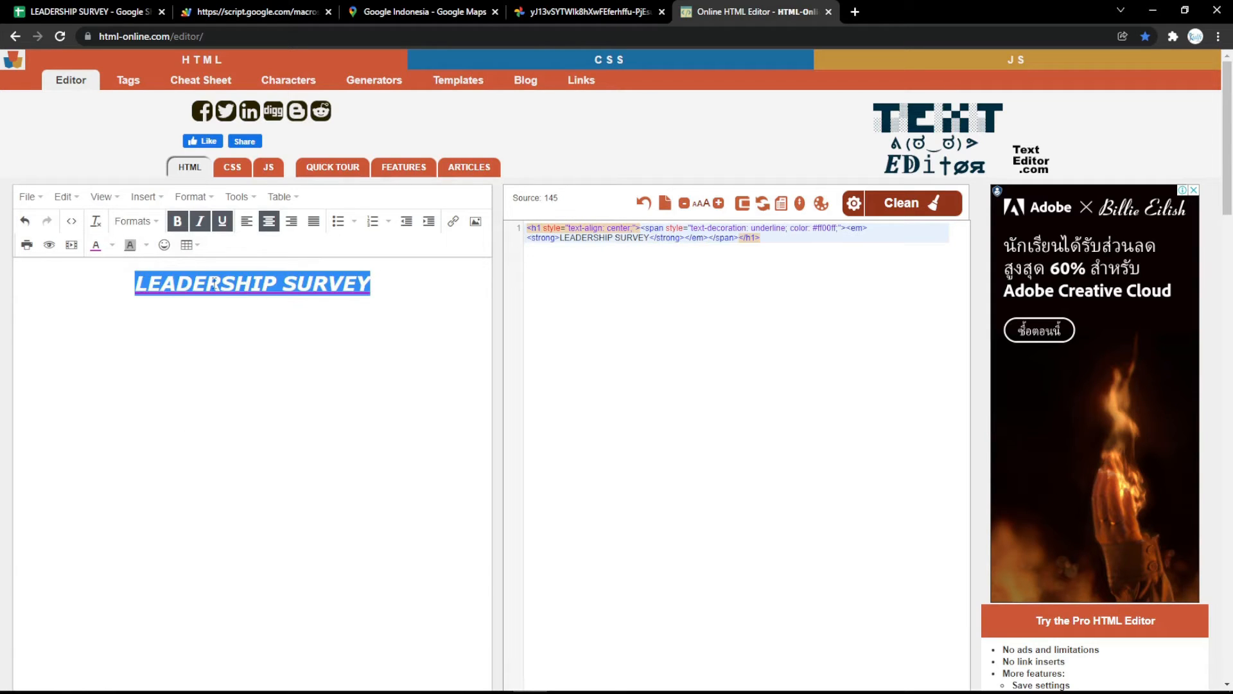
pyautogui.click(327, 305)
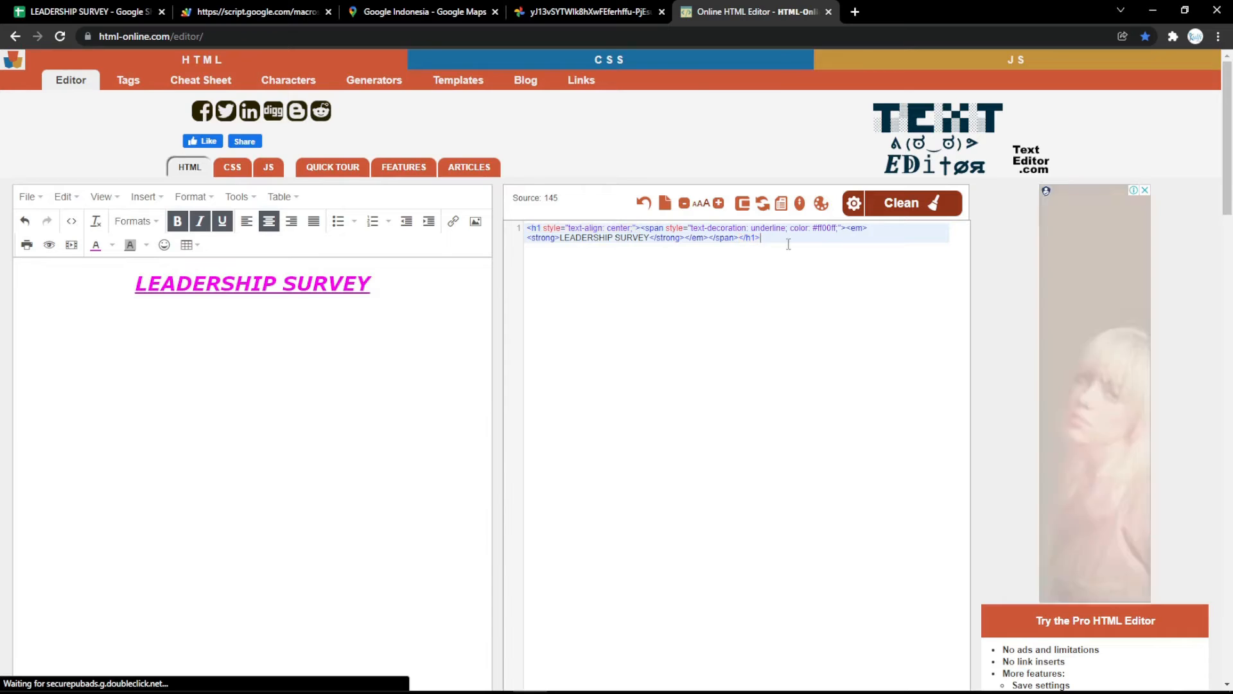
# Step: Copy the generated HTML source of the formatted title and return to the Settings sheet
pyautogui.moveTo(789, 243); pyautogui.dragTo(568, 197)
pyautogui.hotkey('ctrl', 'c')
pyautogui.click(141, 12)
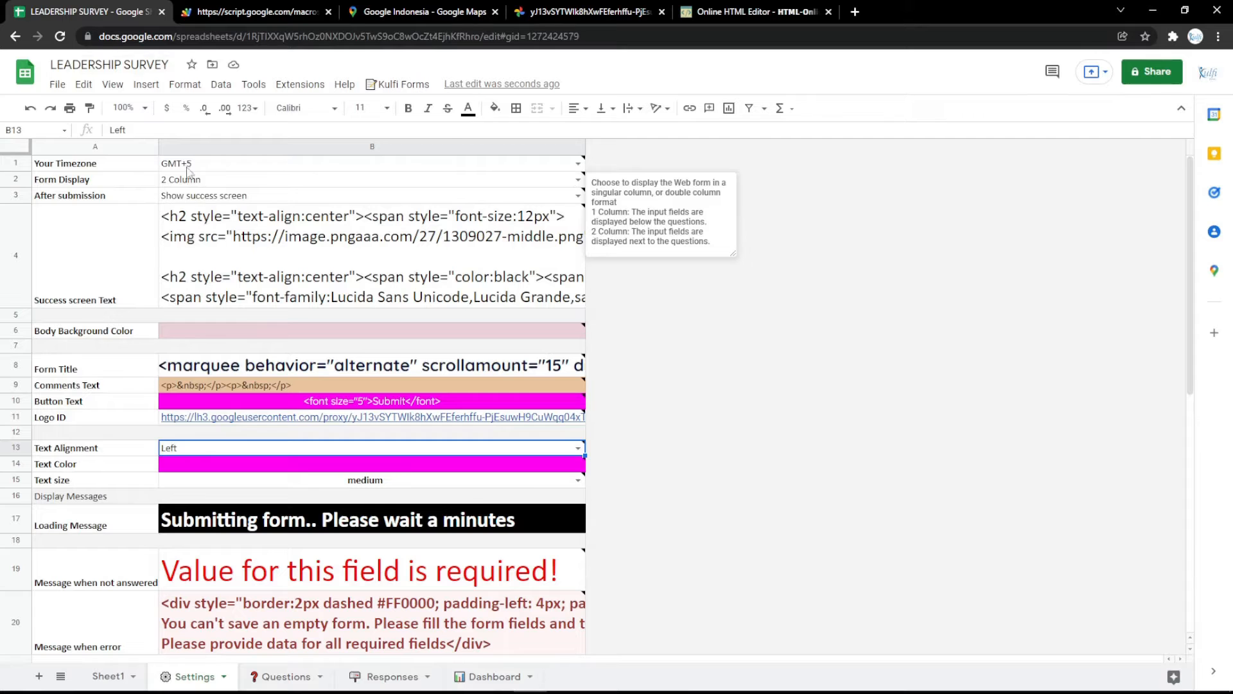
# Step: Replace the Form Title cell's content with the copied HTML heading and reload the web form to check it
pyautogui.click(298, 375)
pyautogui.doubleClick(297, 375)
pyautogui.hotkey('ctrl', 'a')
pyautogui.hotkey('ctrl', 'v')
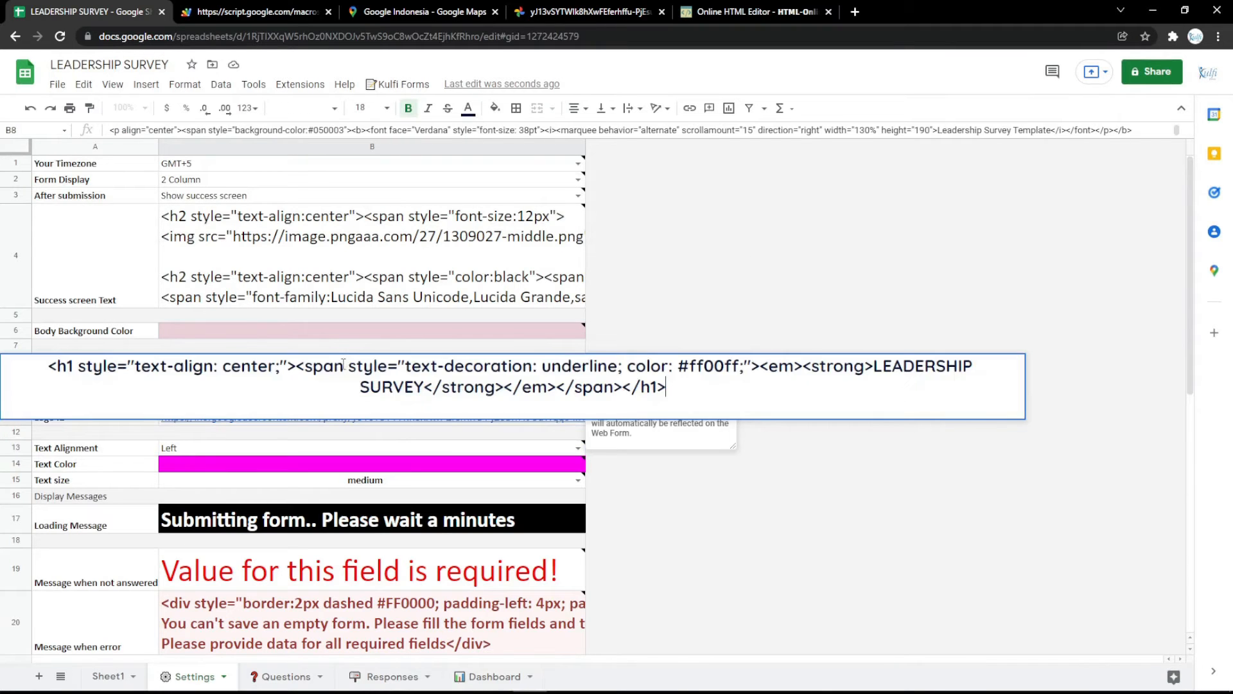
pyautogui.click(367, 332)
pyautogui.click(239, 8)
pyautogui.press('F5')
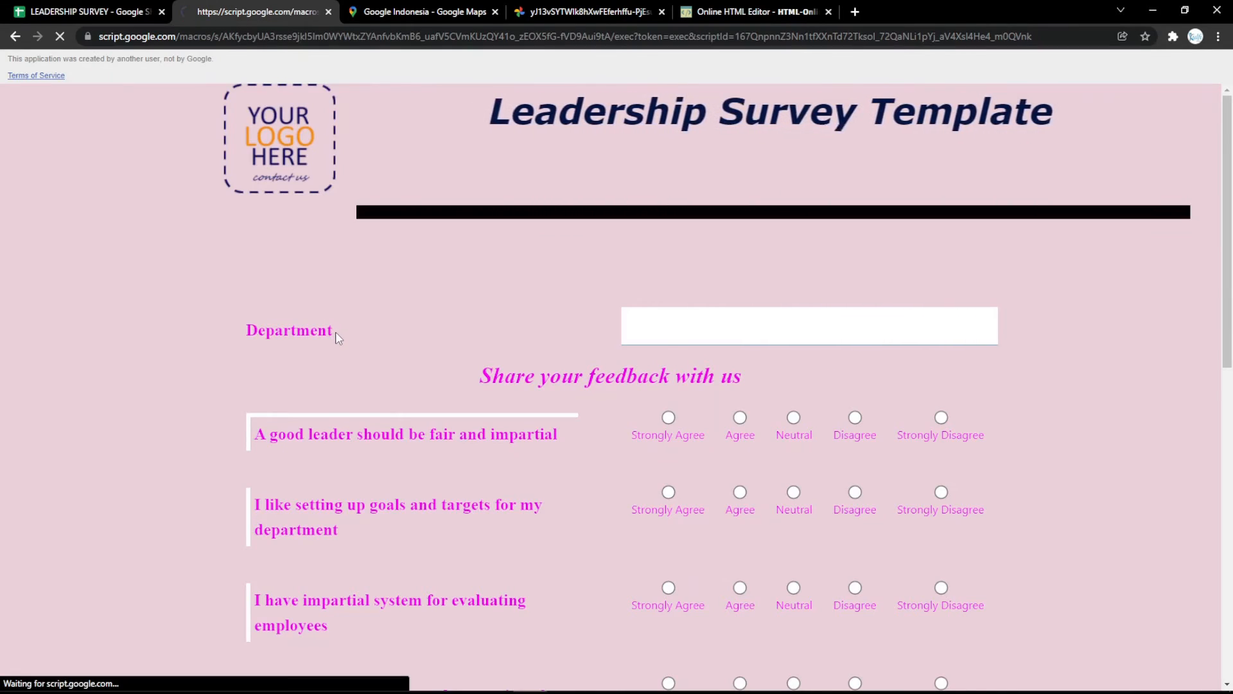
# Step: Open the Responses sheet and check the header formula and its note in cell A1
pyautogui.click(90, 12)
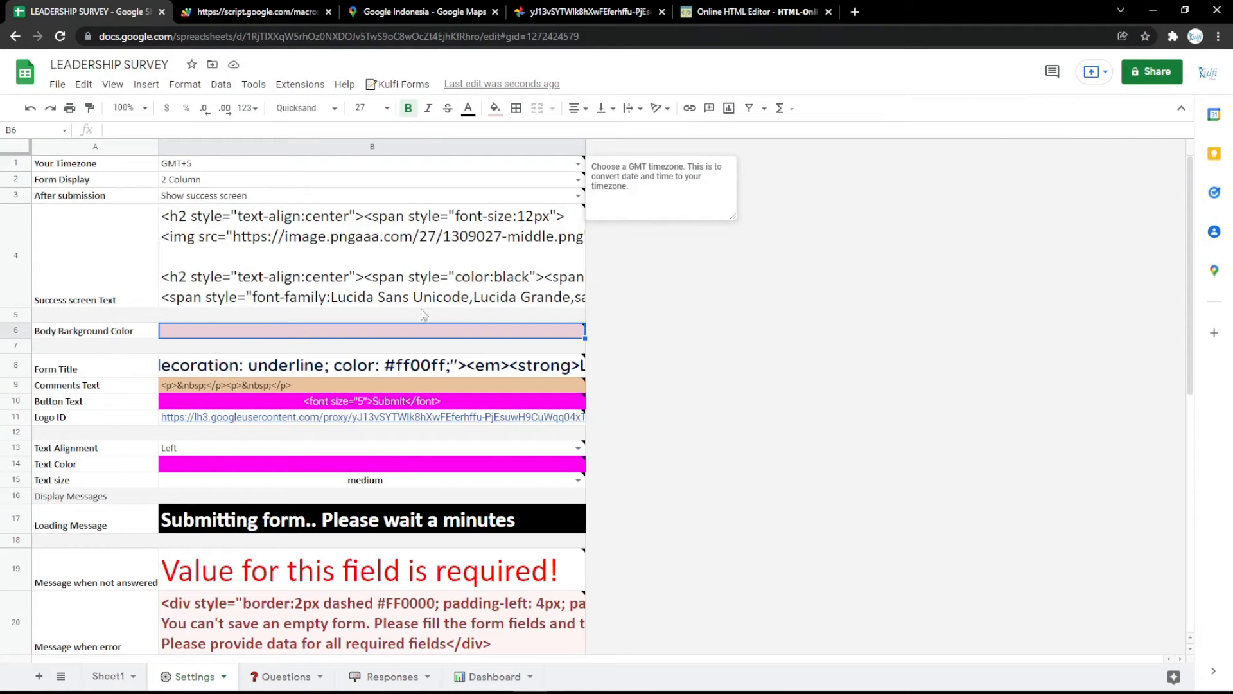
pyautogui.moveTo(419, 306)
pyautogui.click(392, 676)
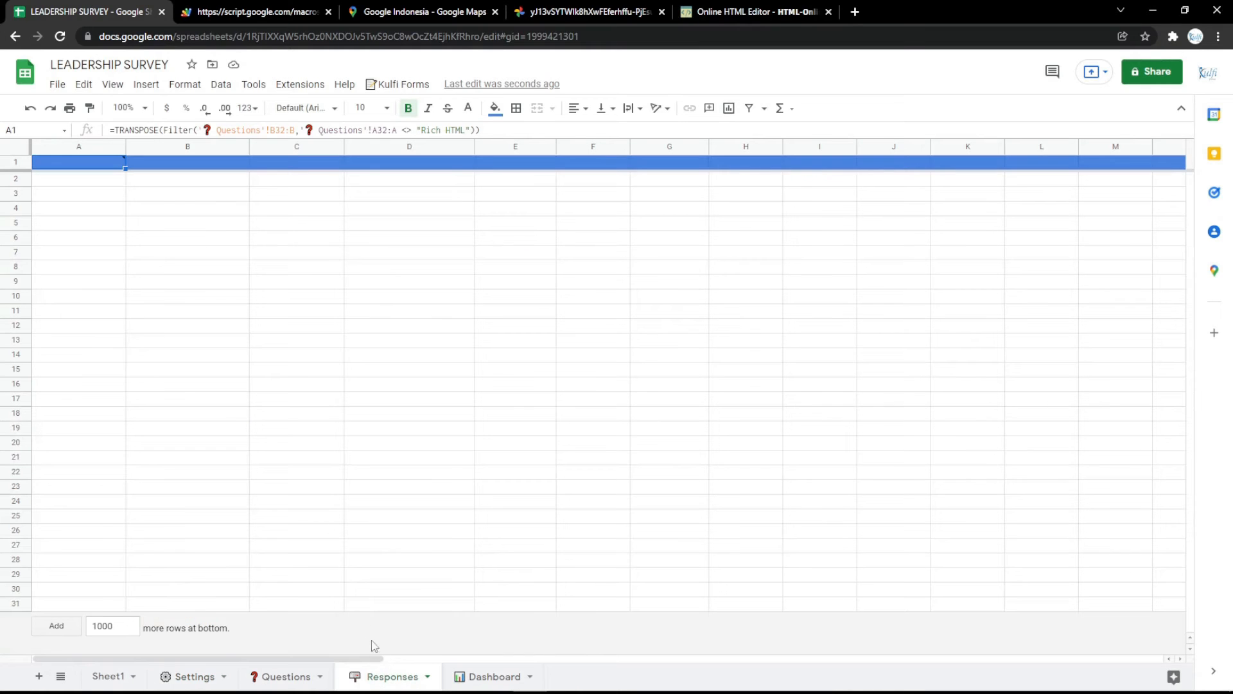
pyautogui.moveTo(99, 167)
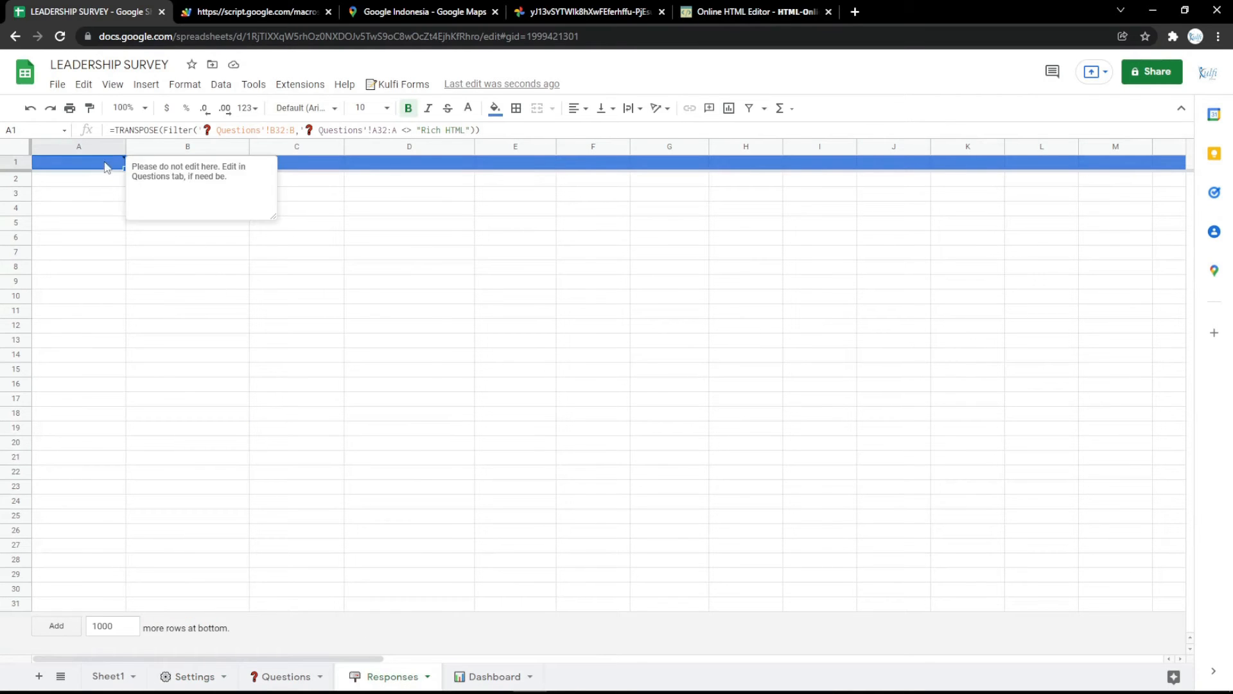
# Step: Open the bookmarked Google Keep note titled RESPONSES in a new browser tab and copy its TRANSPOSE formula
pyautogui.click(855, 11)
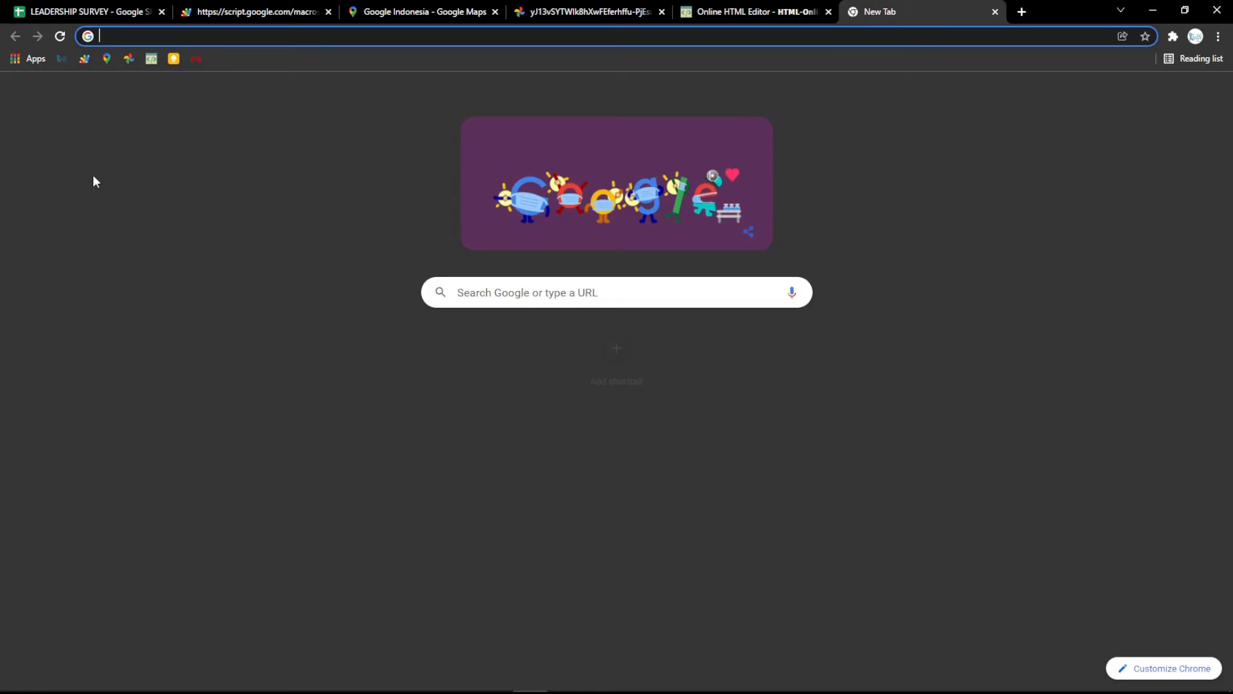
pyautogui.click(176, 59)
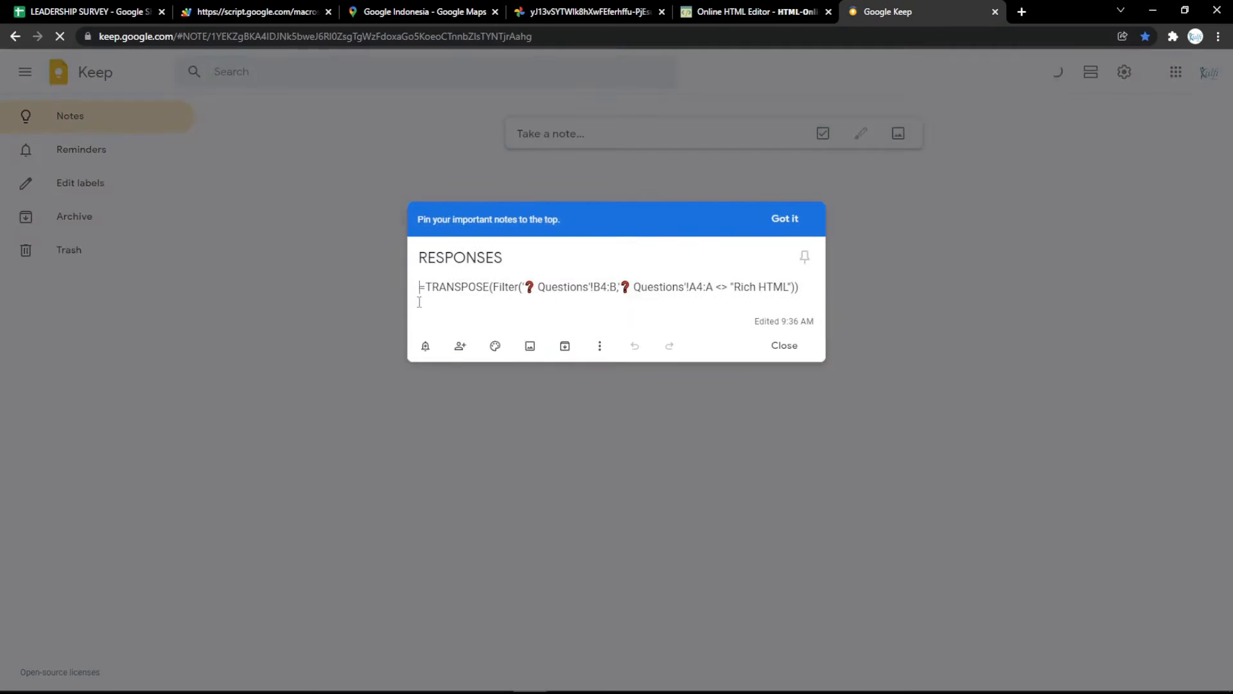
pyautogui.hotkey('ctrl', 'a')
pyautogui.hotkey('ctrl', 'v')
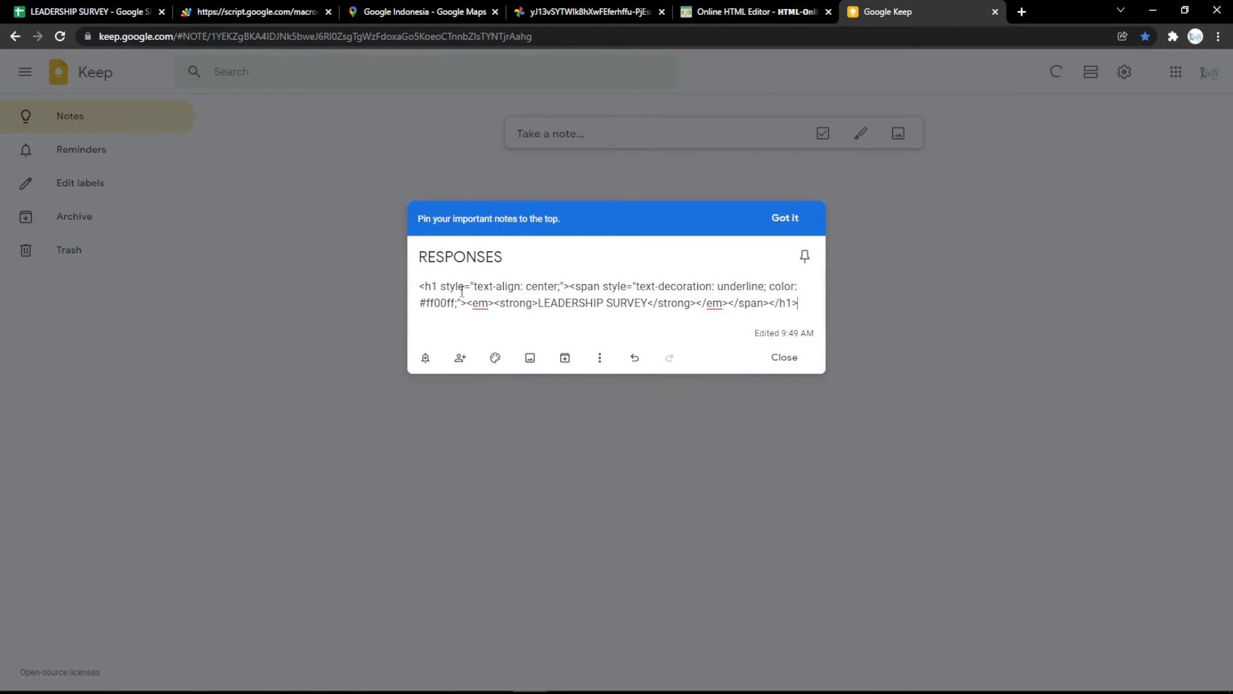
pyautogui.hotkey('ctrl', 'z')
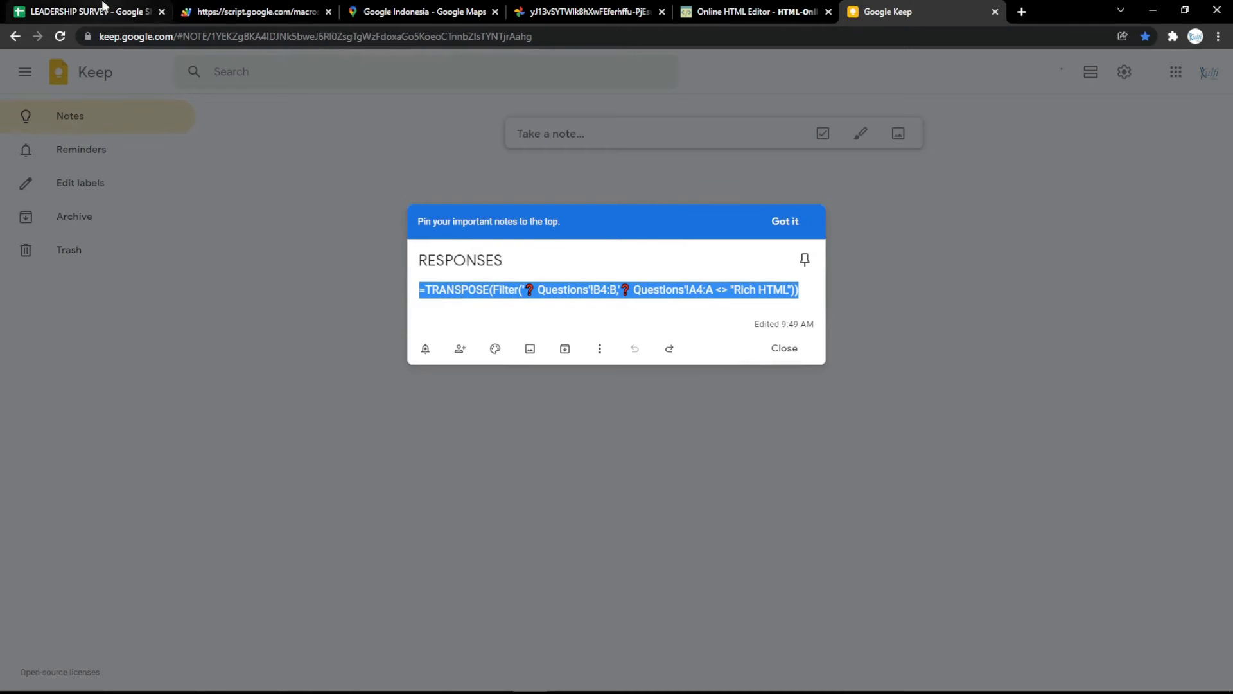
# Step: Replace the formula in cell A1 of the Responses sheet with =TRANSPOSE(Filter('❓ Questions'!B4:B,'❓ Questions'!A4:A <> "Rich HTML"))
pyautogui.click(90, 12)
pyautogui.doubleClick(95, 167)
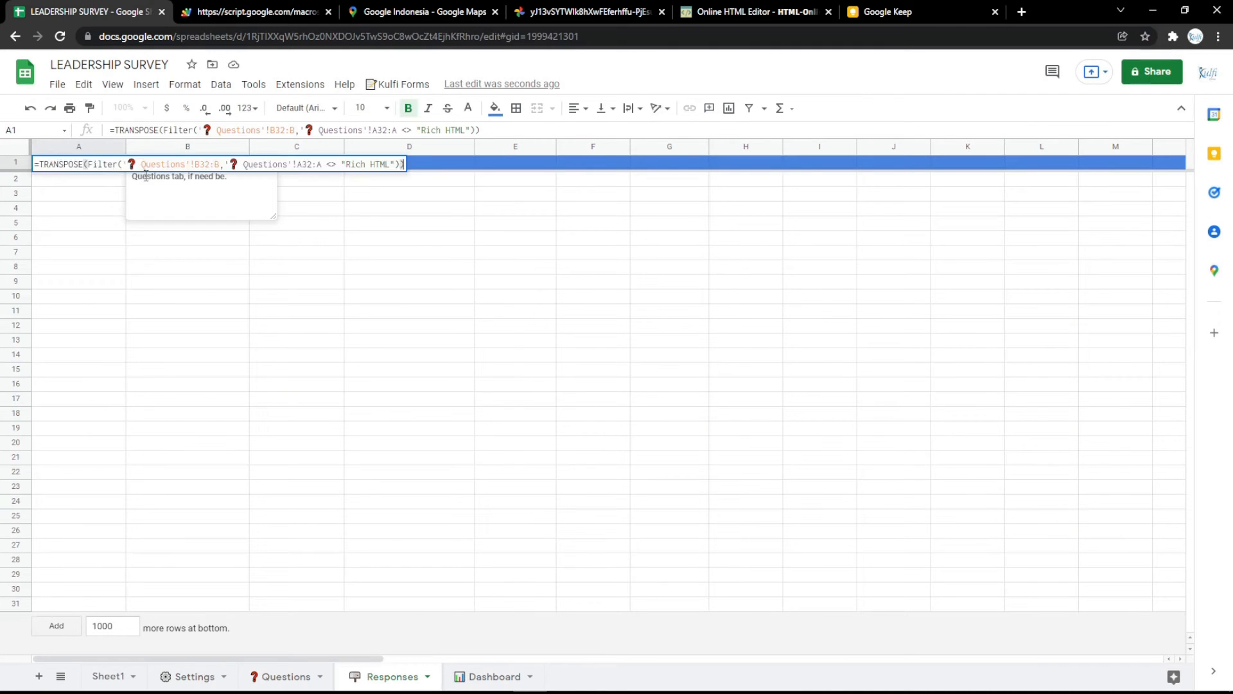
pyautogui.click(91, 212)
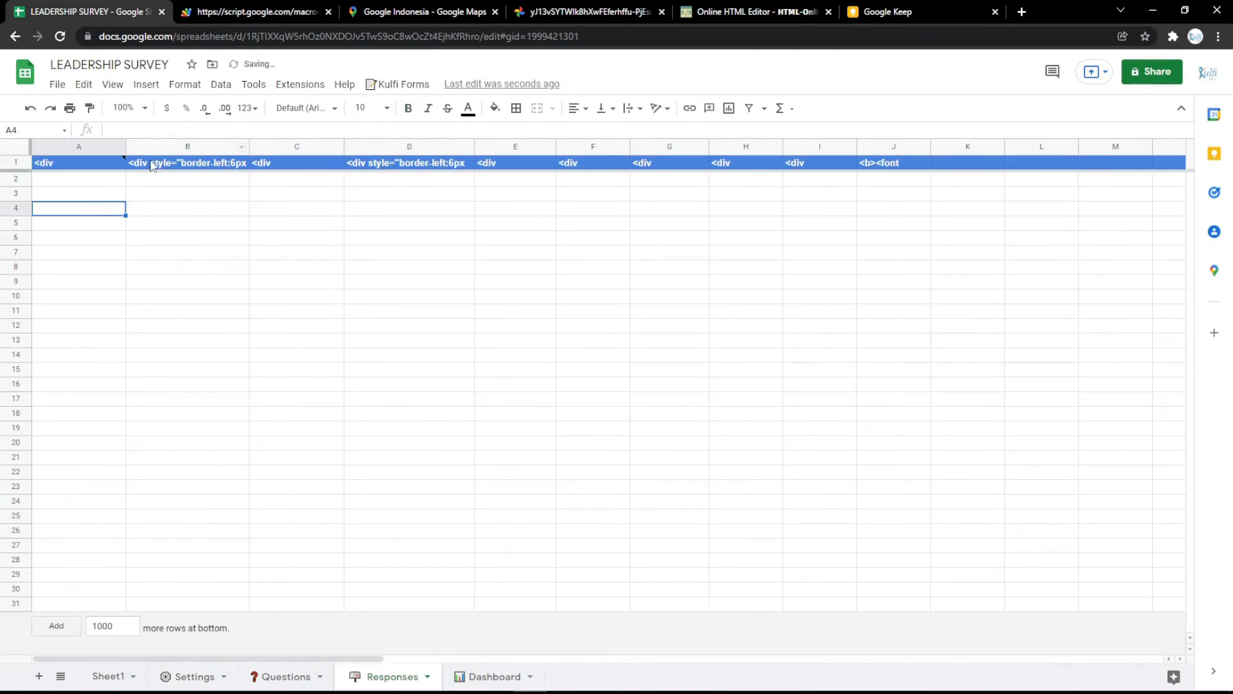
# Step: Check the Department question's row in the Questions sheet and change the Responses A1 formula ranges to B3:B and A3:A
pyautogui.click(283, 676)
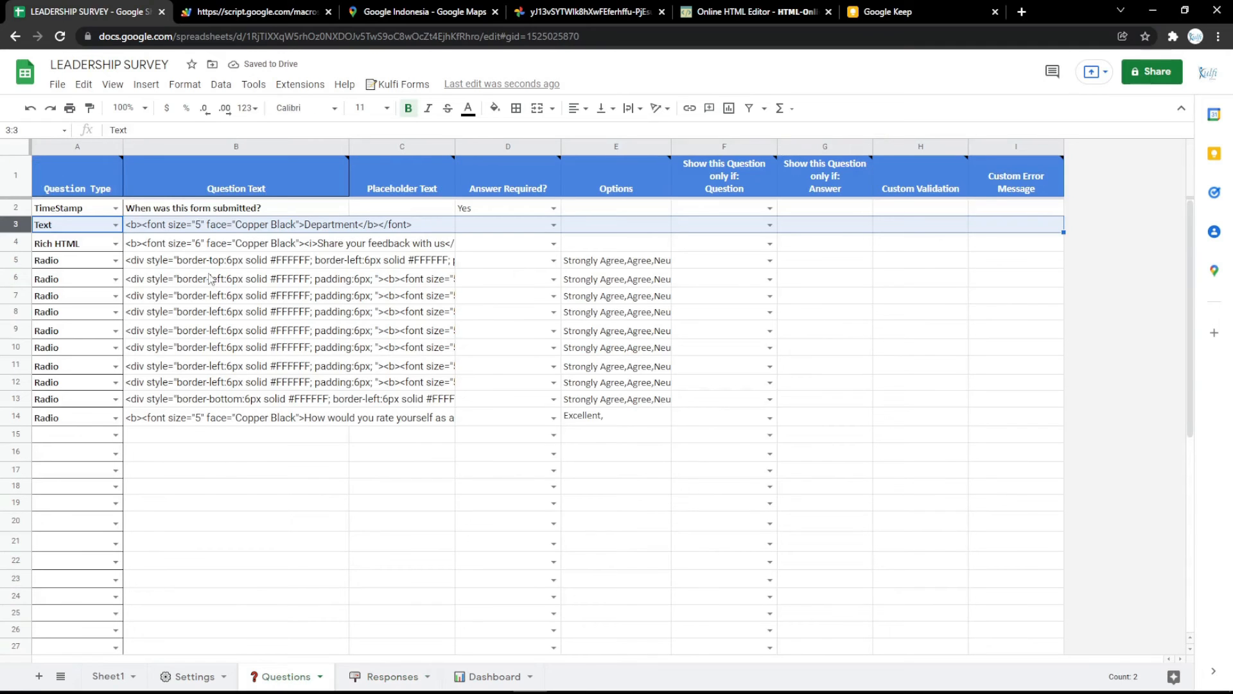
pyautogui.click(219, 230)
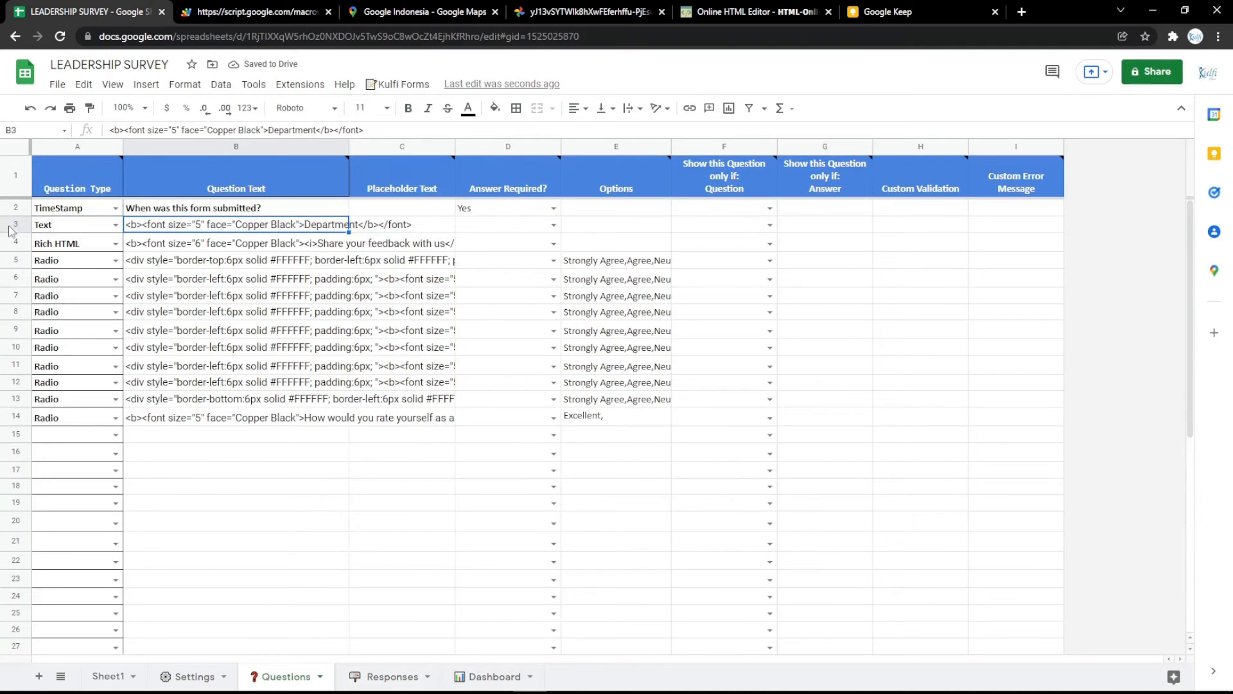
pyautogui.click(389, 676)
pyautogui.doubleClick(84, 162)
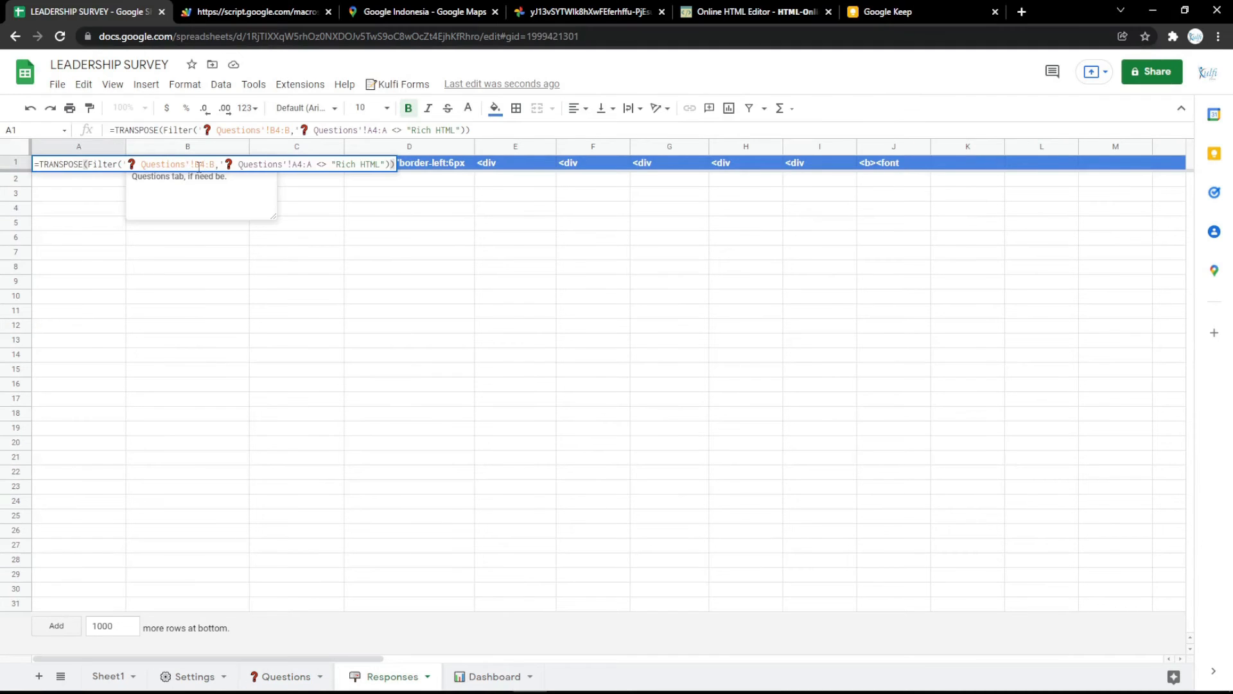
pyautogui.doubleClick(203, 165)
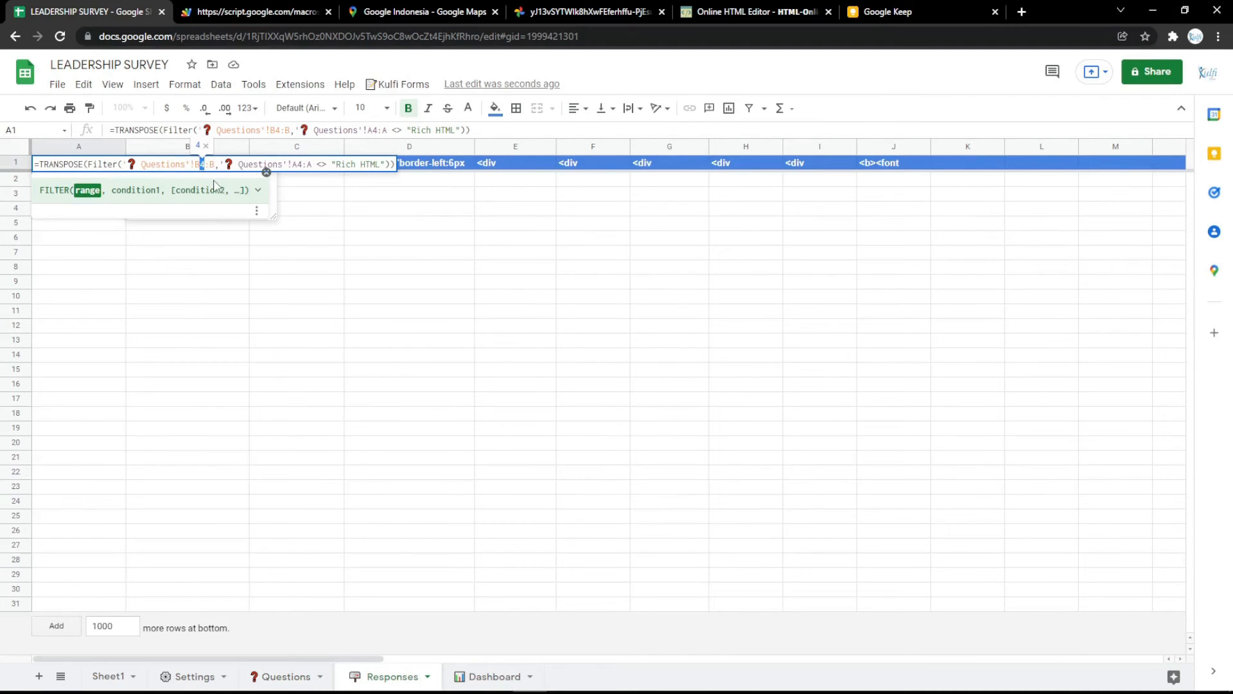
pyautogui.write('3')
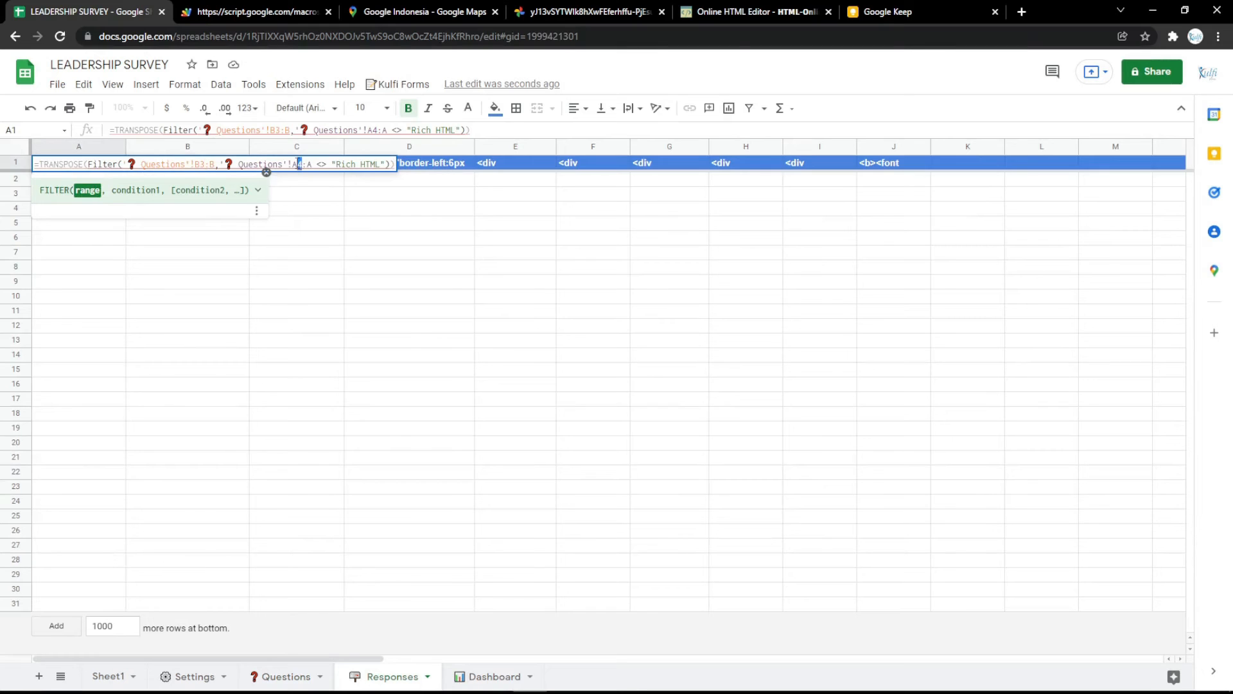
pyautogui.write('3')
pyautogui.click(300, 209)
# Step: Reload the web form, fill in a test response with department Office and rating Excellent, and submit it
pyautogui.click(283, 11)
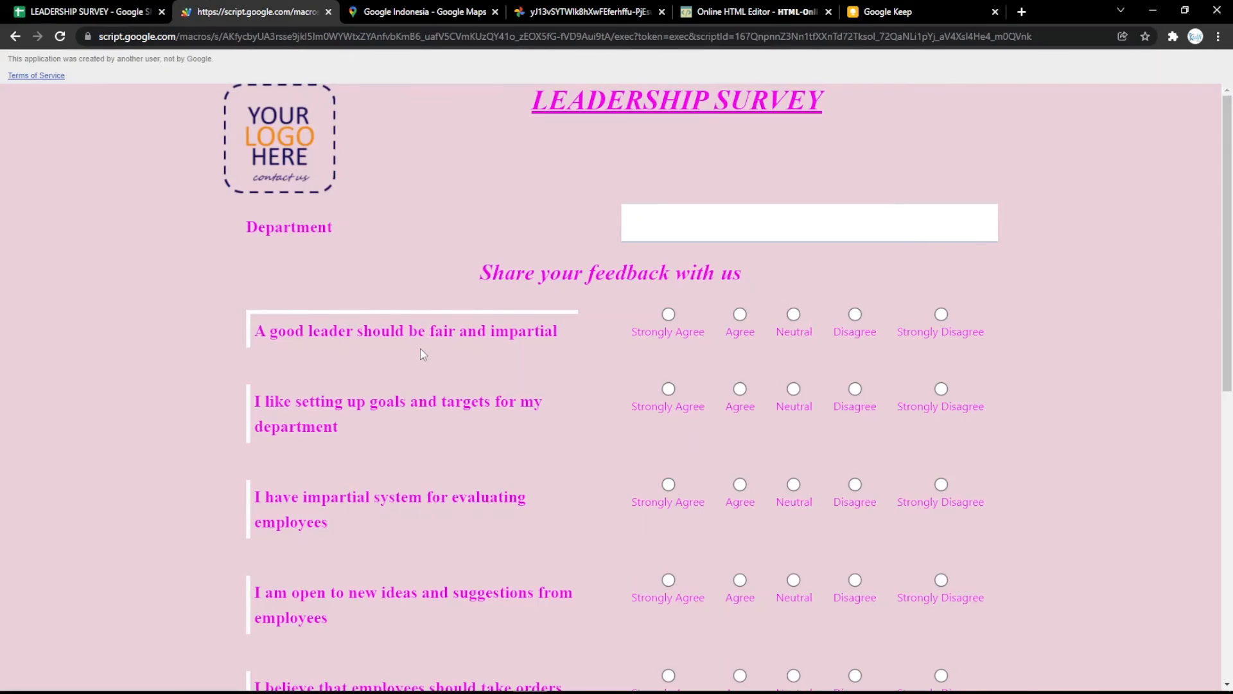
pyautogui.press('F5')
pyautogui.scroll(-9, 709, 480)
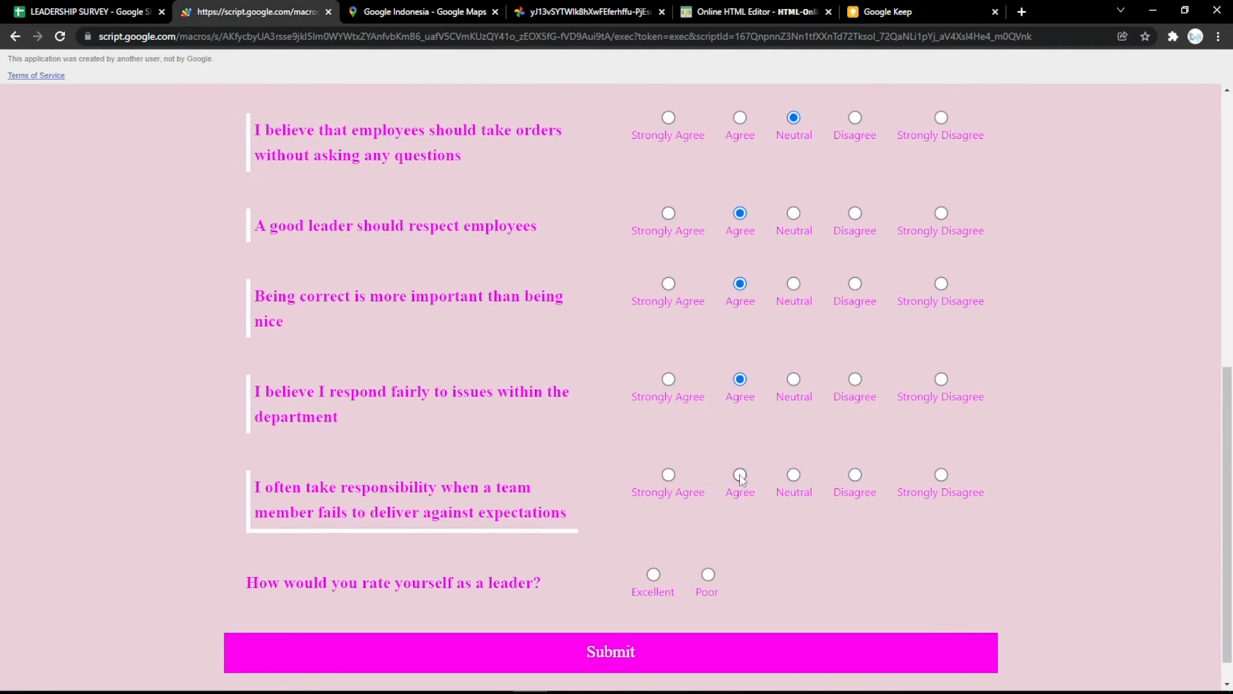
pyautogui.click(653, 573)
pyautogui.scroll(-1, 655, 569)
pyautogui.click(661, 606)
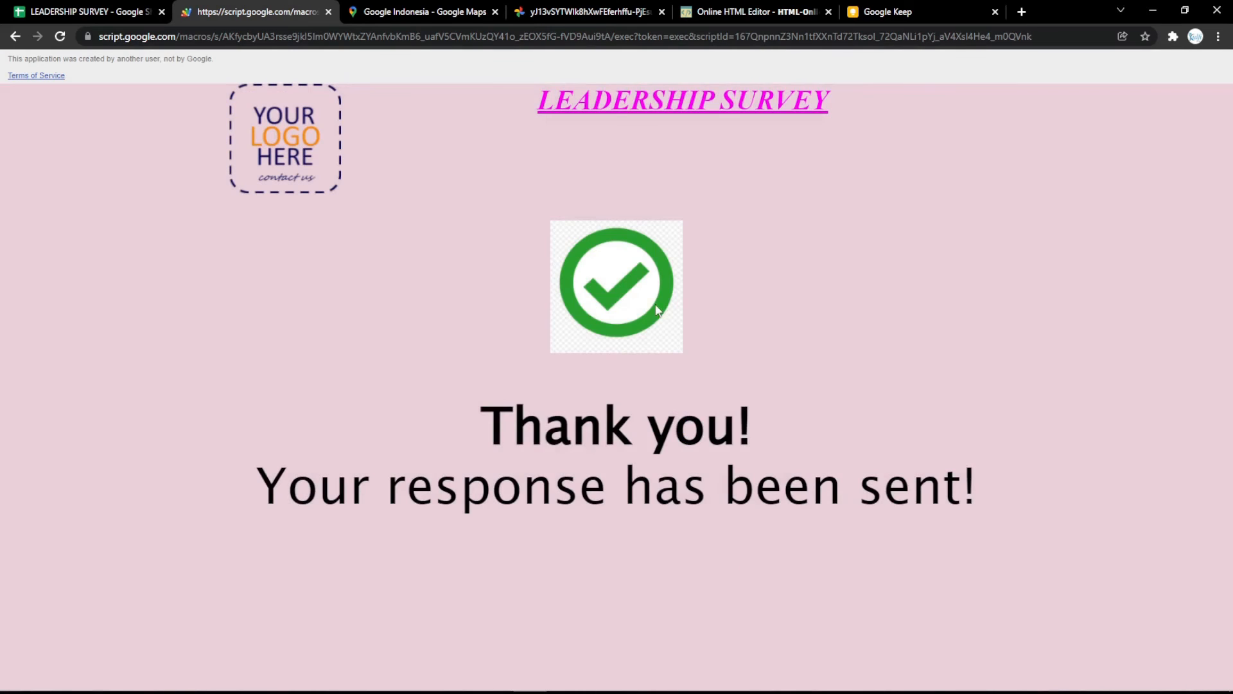
# Step: Check the Responses sheet for the submitted test entry and compare it with the form's success screen
pyautogui.click(103, 13)
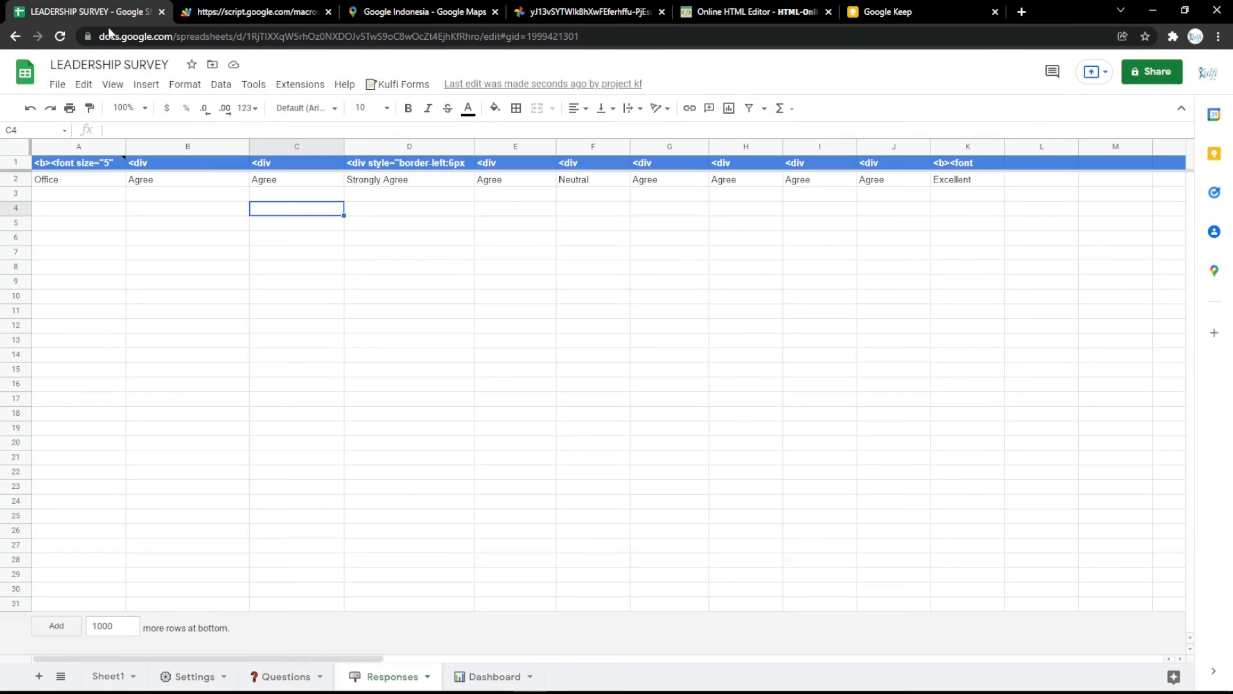
pyautogui.click(251, 12)
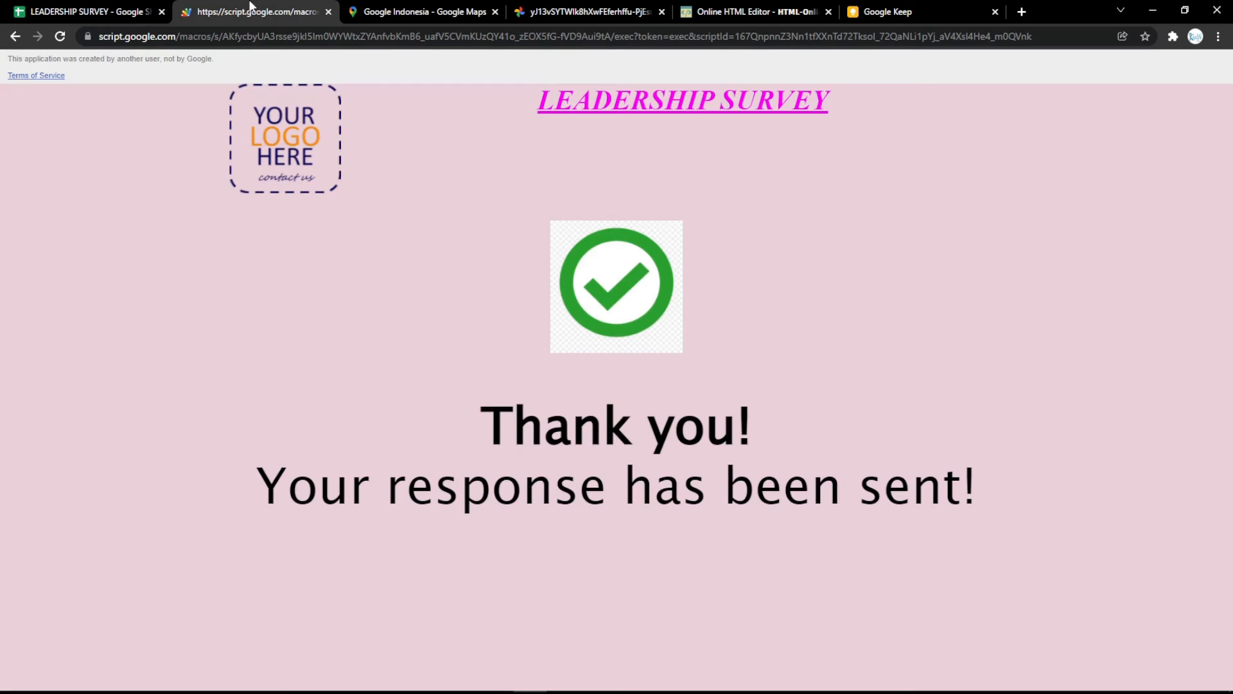
pyautogui.click(96, 12)
# Step: Select the Success screen Text cell in the Settings sheet and copy the URL of the bookmarked thank_you_PNG66.png image
pyautogui.click(193, 676)
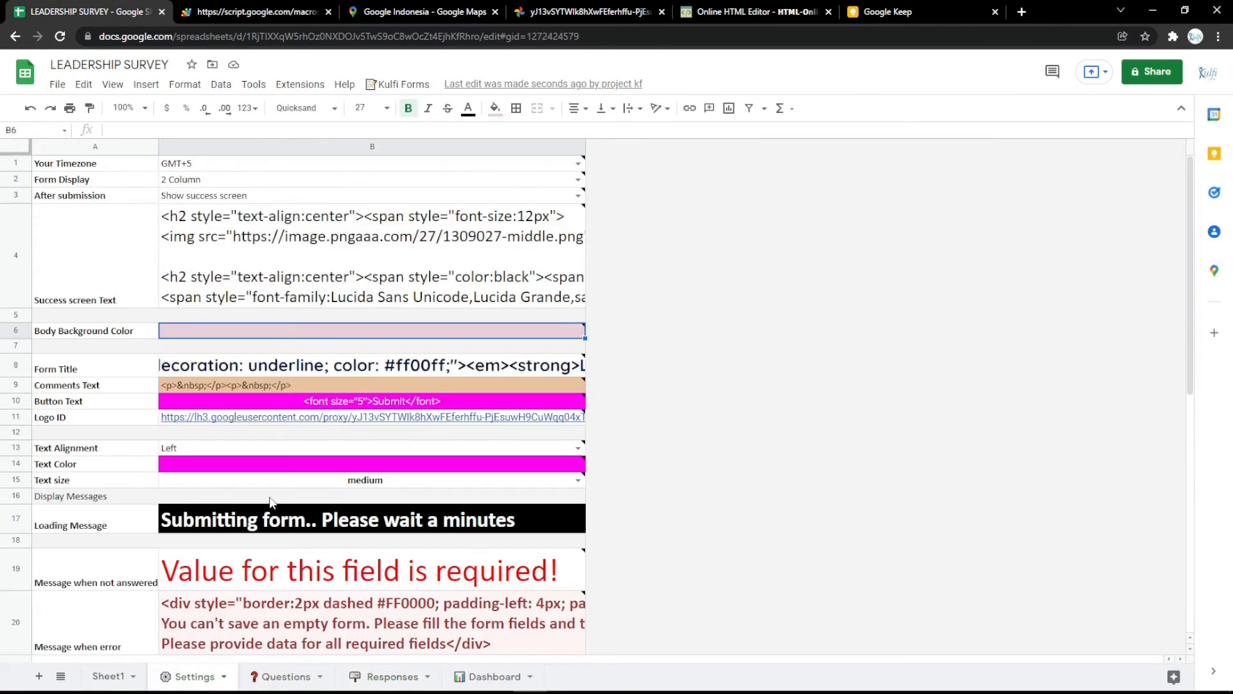
pyautogui.click(337, 276)
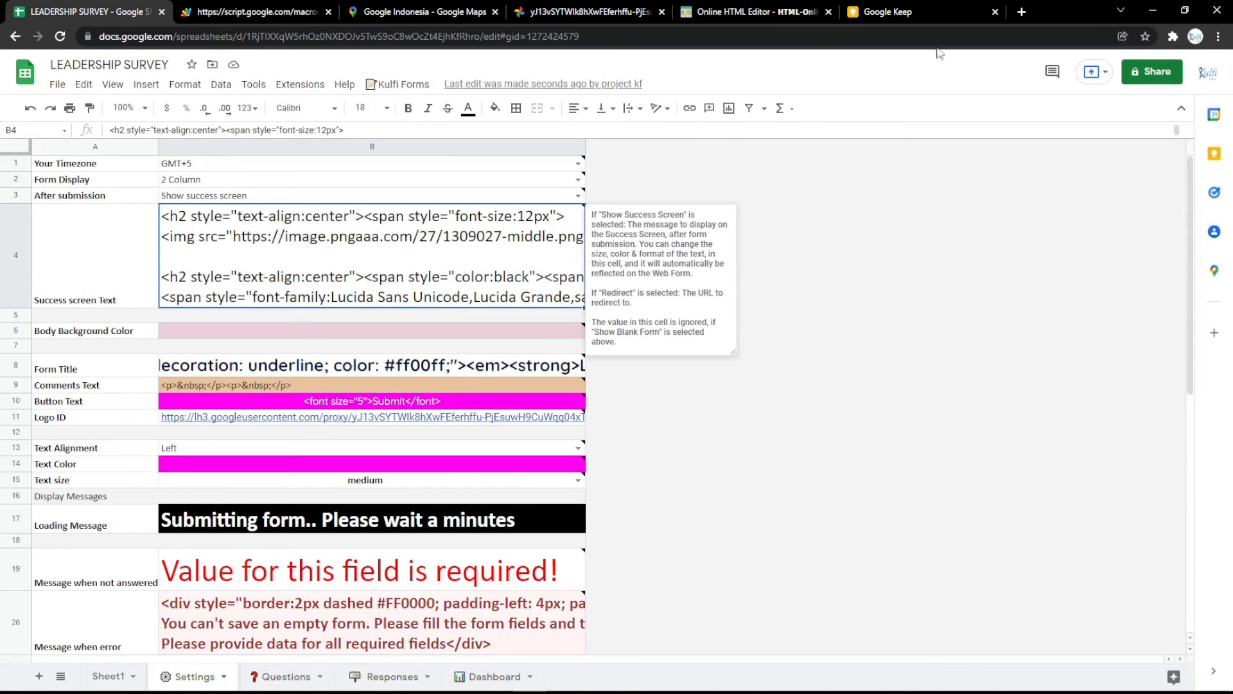
pyautogui.click(1021, 12)
pyautogui.click(196, 60)
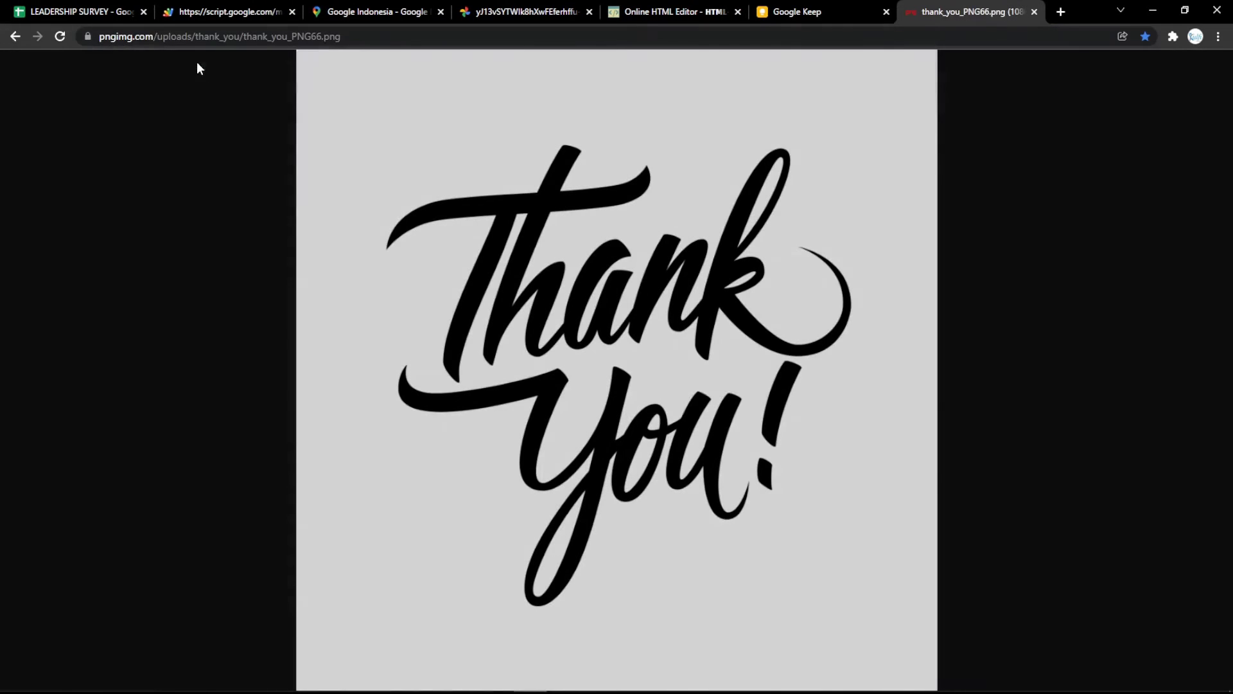
pyautogui.click(397, 53)
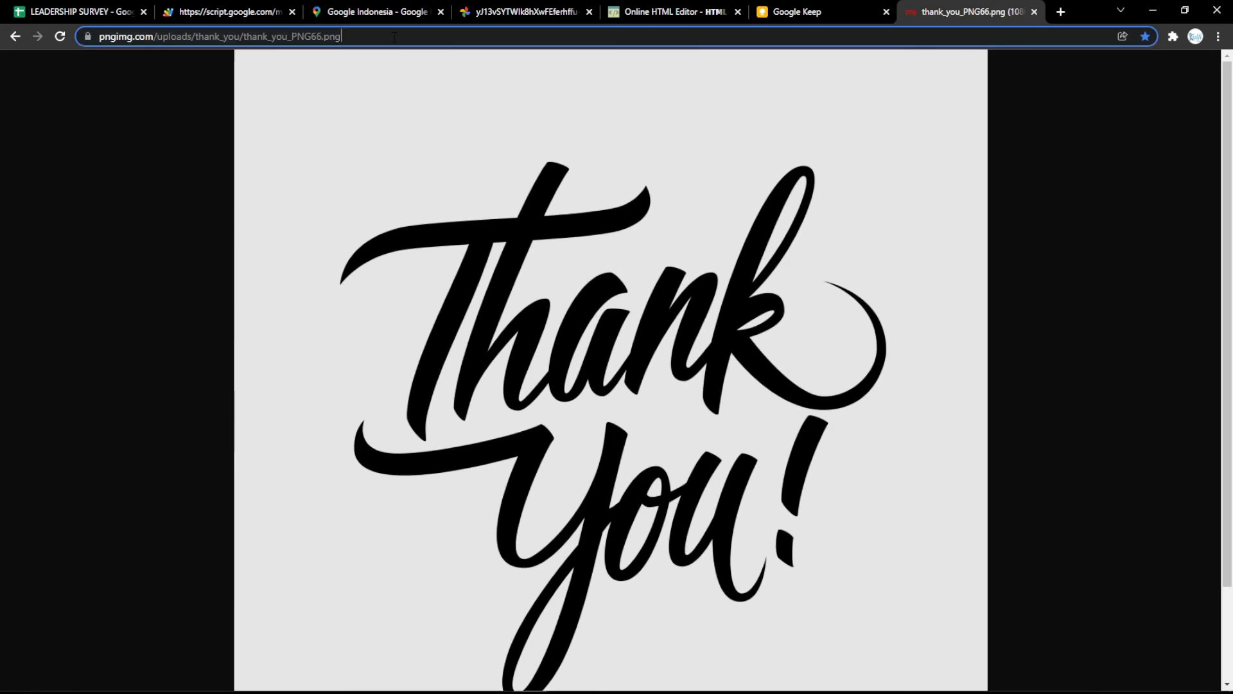
pyautogui.click(393, 37)
pyautogui.click(491, 179)
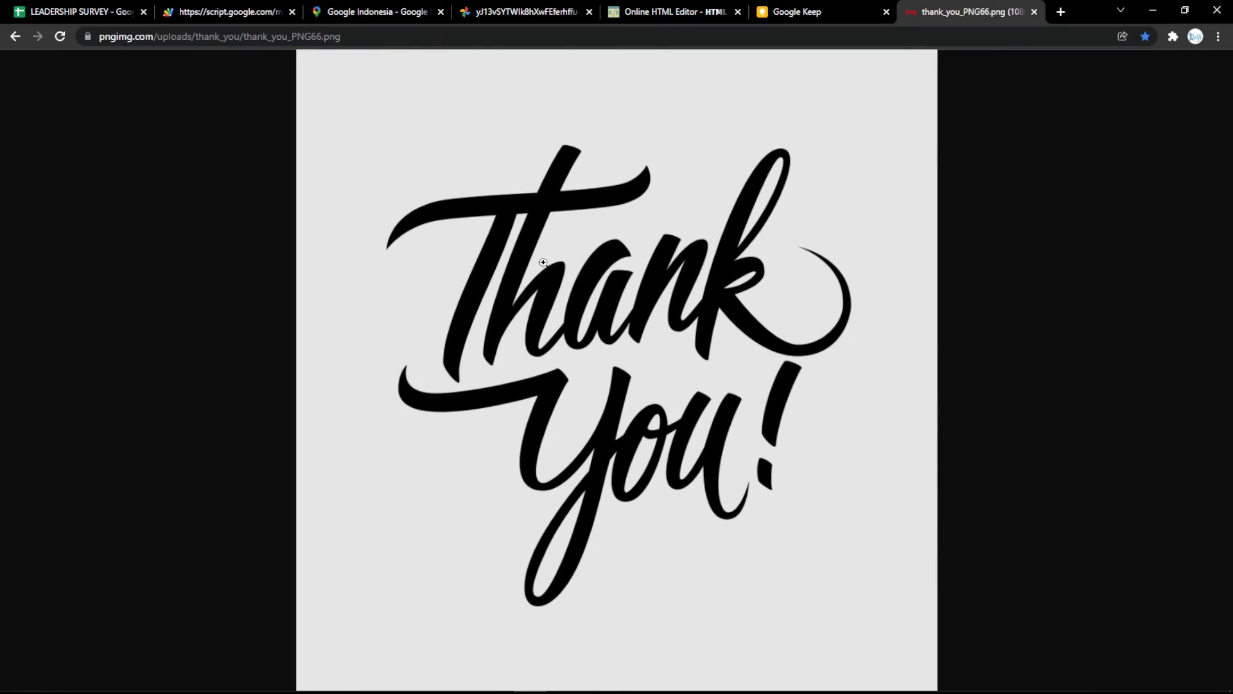
pyautogui.click(444, 36)
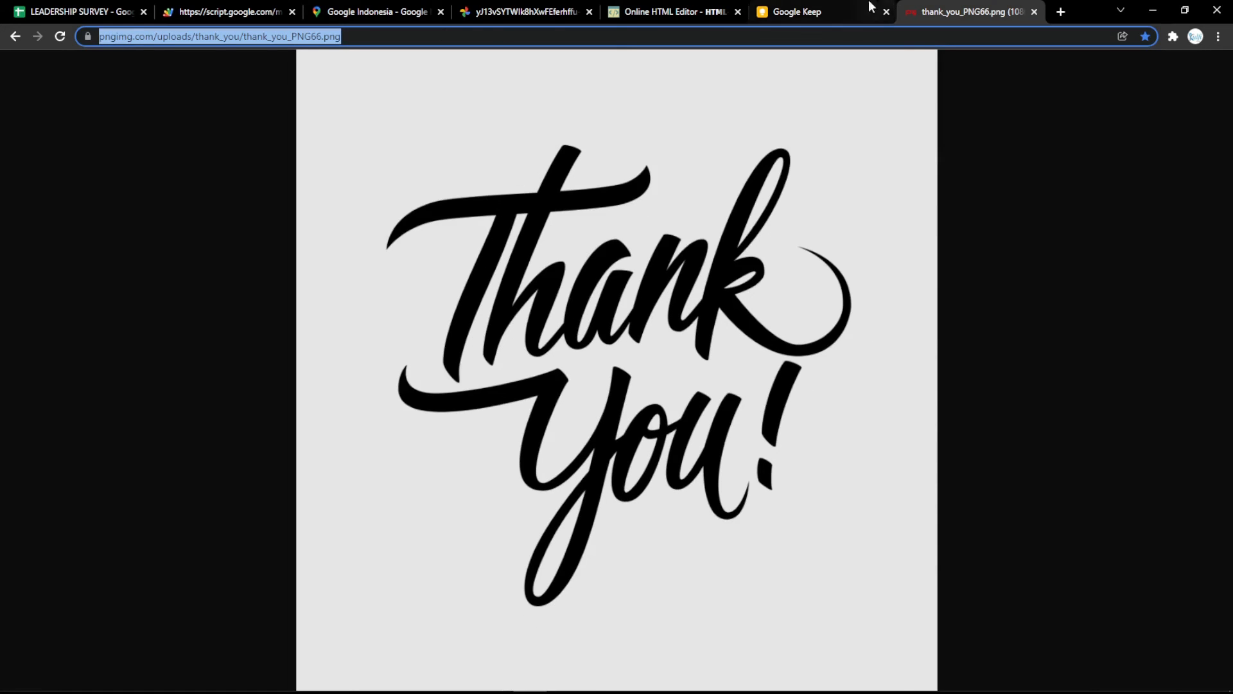
# Step: Replace the heading text in the online HTML editor with the thank-you image from the copied URL
pyautogui.click(718, 10)
pyautogui.moveTo(397, 283); pyautogui.dragTo(41, 306)
pyautogui.press('BackSpace')
pyautogui.hotkey('ctrl', 'v')
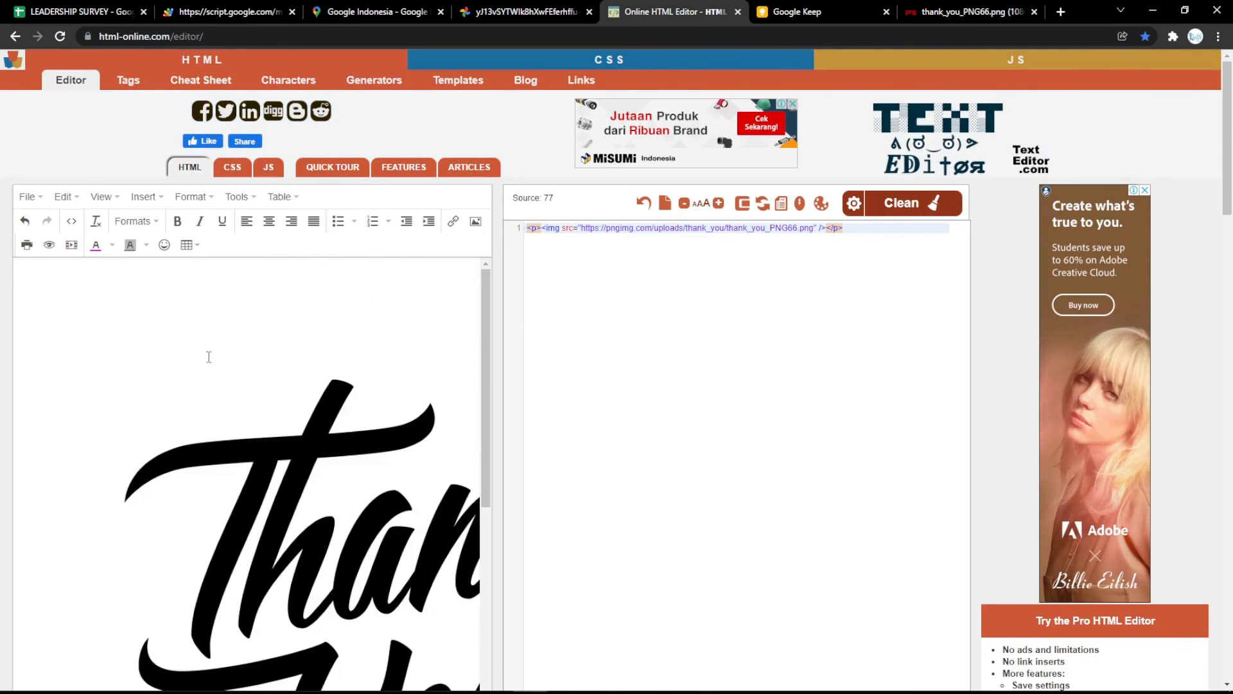
# Step: Scale down the thank-you image and set its width and height to 500 in the HTML source
pyautogui.click(209, 357)
pyautogui.moveTo(342, 557); pyautogui.dragTo(358, 572)
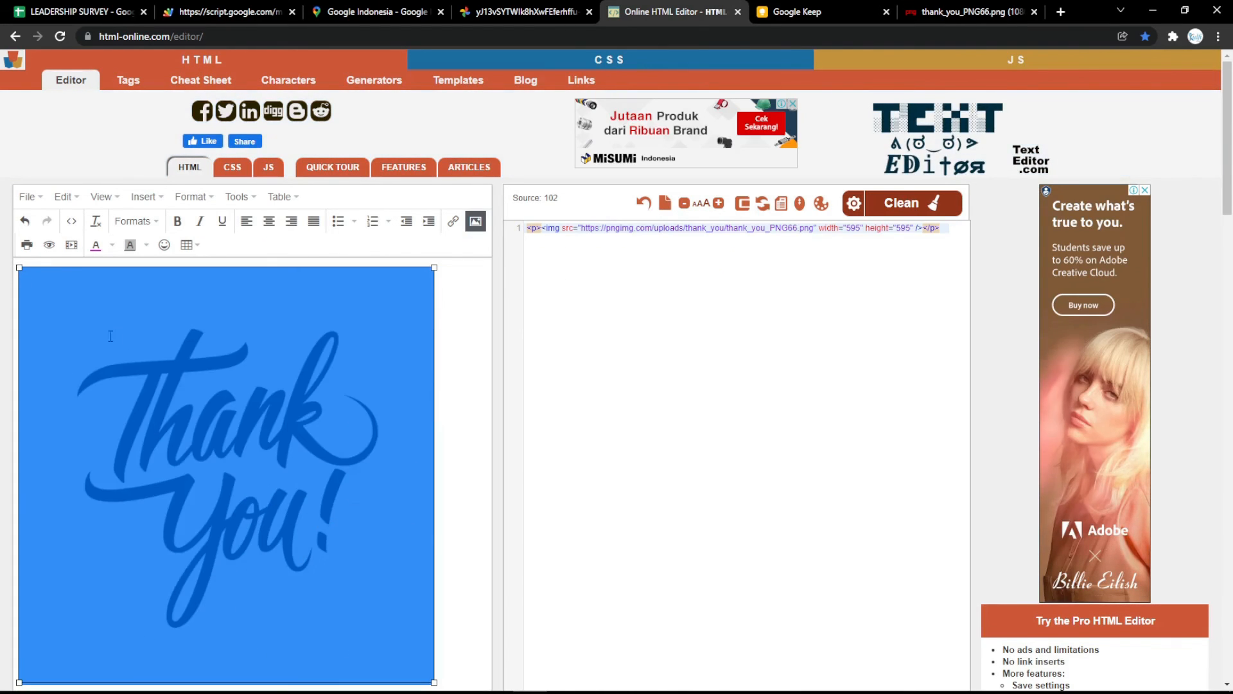
pyautogui.moveTo(19, 267); pyautogui.dragTo(110, 356)
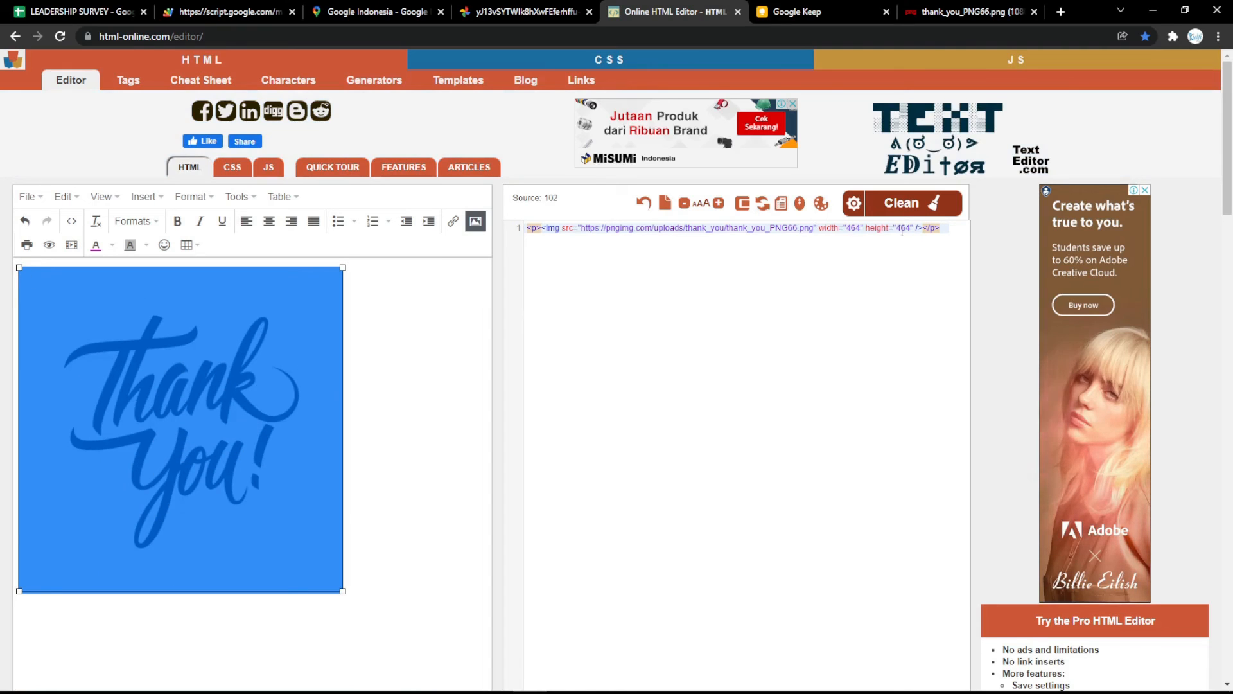
pyautogui.doubleClick(857, 230)
pyautogui.write('500')
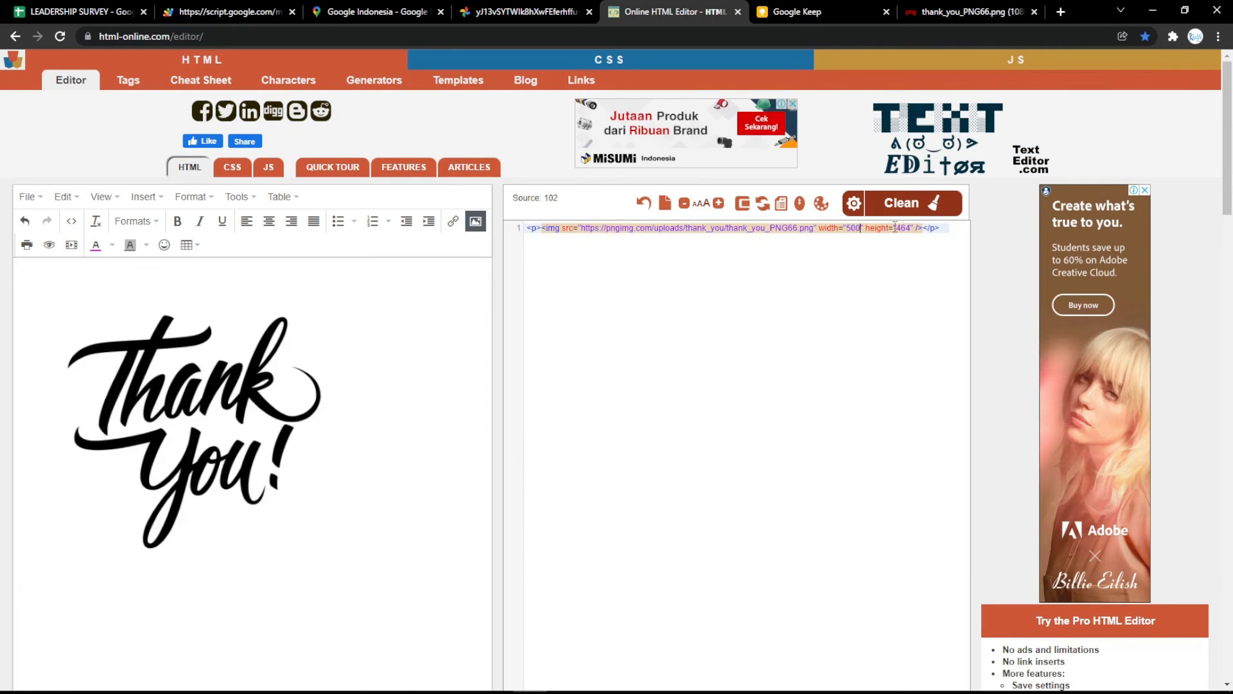
pyautogui.doubleClick(906, 228)
pyautogui.write('500')
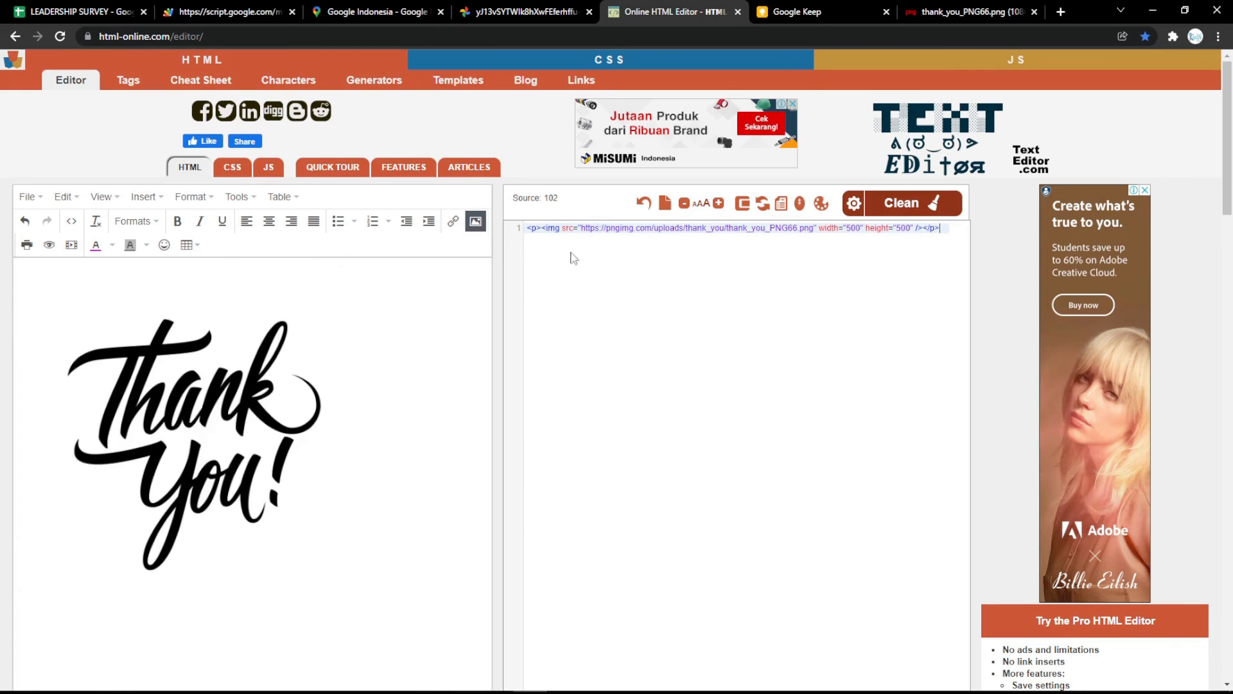
# Step: Copy the thank-you image's HTML, replace the image line in the Success screen Text with it, and test the reloaded web form
pyautogui.hotkey('ctrl', 'a')
pyautogui.click(130, 8)
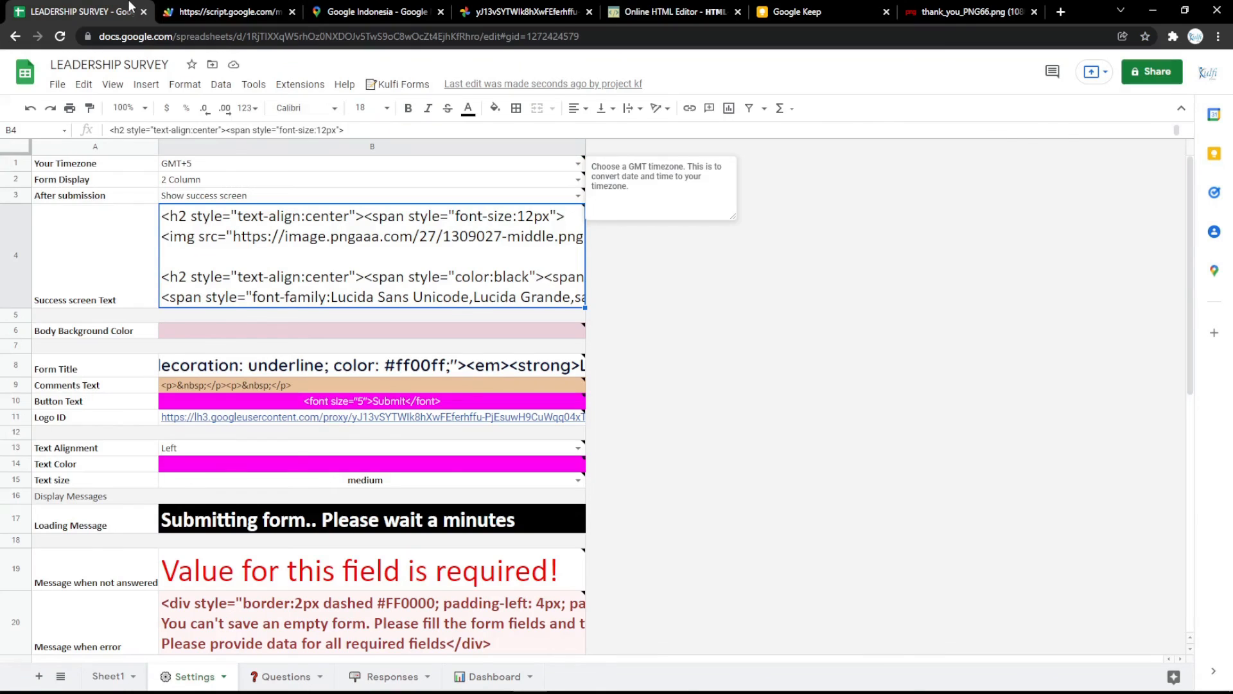
pyautogui.doubleClick(329, 265)
pyautogui.moveTo(164, 246); pyautogui.dragTo(849, 238)
pyautogui.hotkey('ctrl', 'v')
pyautogui.click(832, 390)
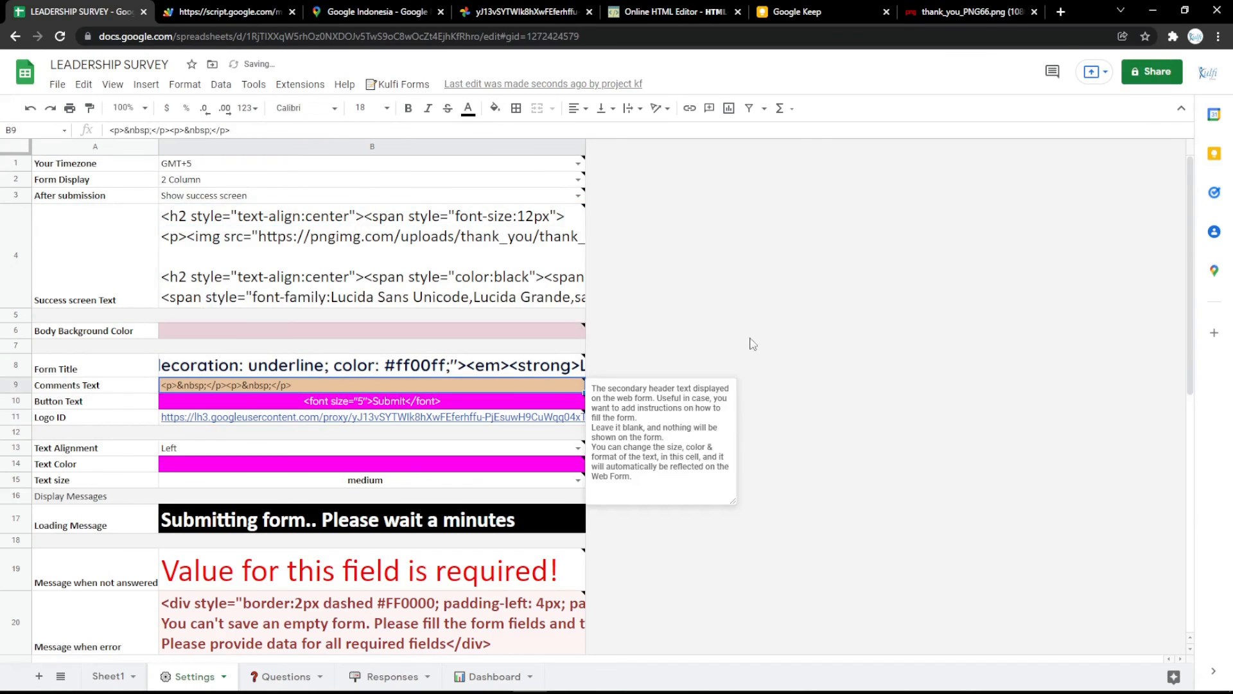
pyautogui.click(269, 6)
pyautogui.press('F5')
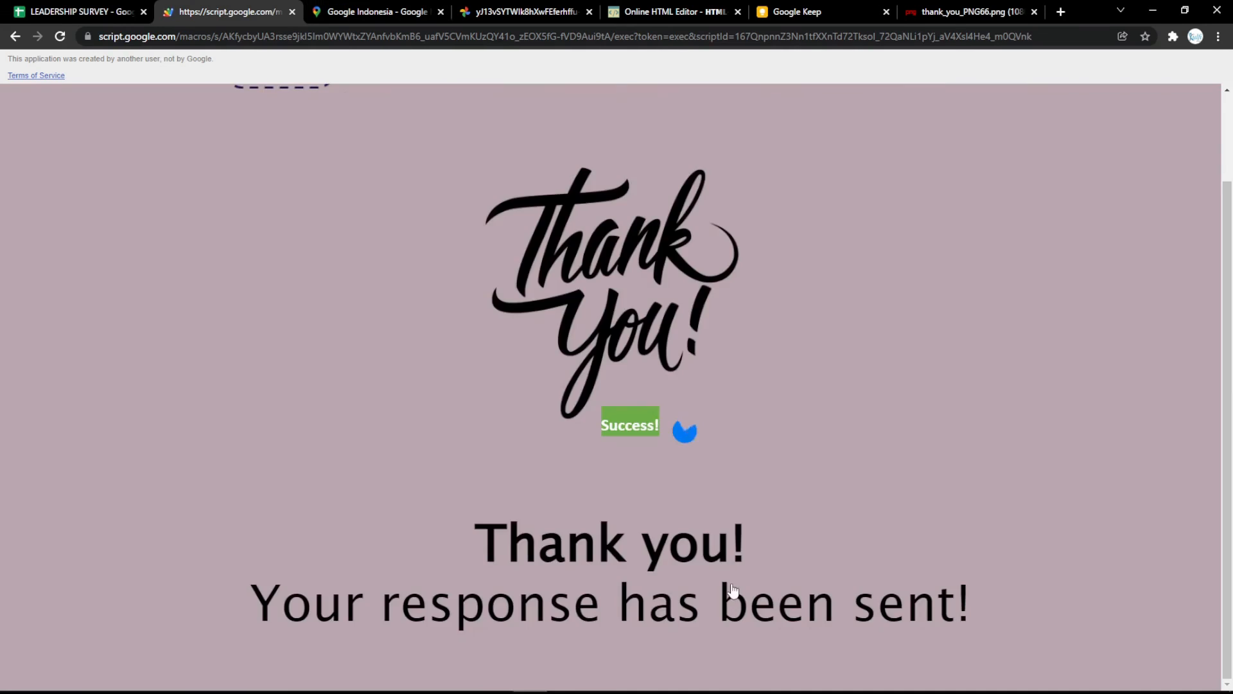